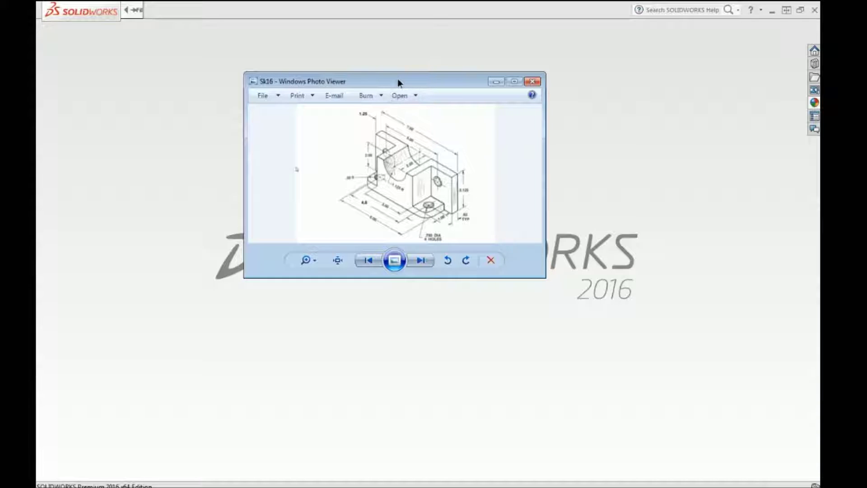
# Study the Sk16 bracket reference drawing enlarged in Photo Viewer, then restore its window
pyautogui.moveTo(398, 82); pyautogui.dragTo(403, 82)
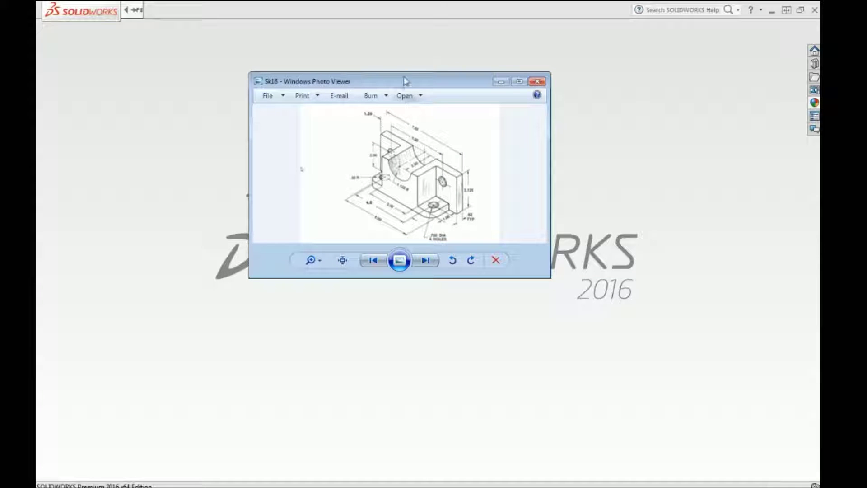
pyautogui.click(407, 95)
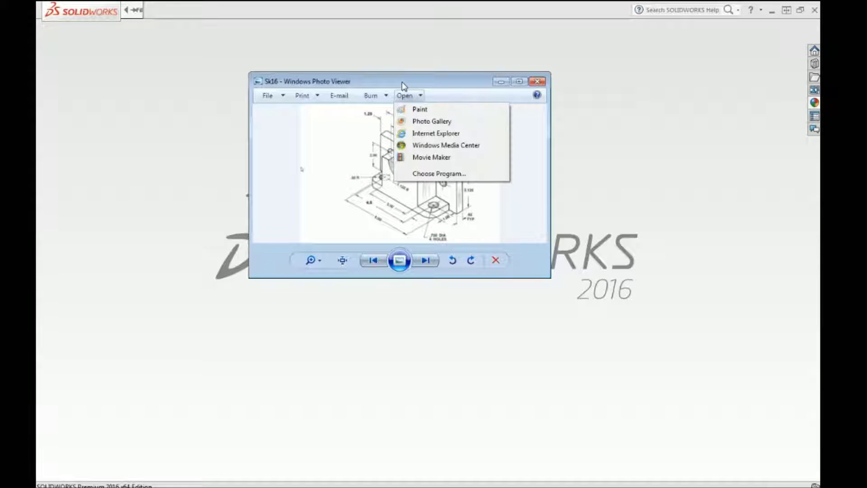
pyautogui.click(403, 86)
pyautogui.doubleClick(403, 86)
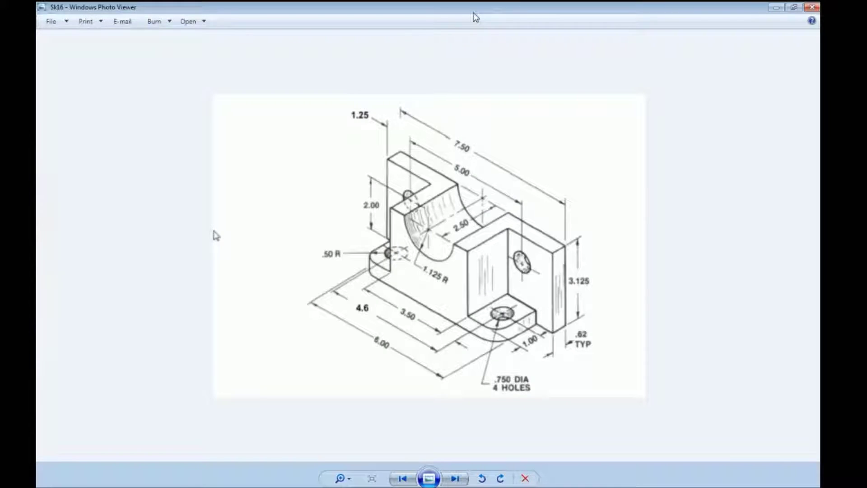
pyautogui.doubleClick(476, 17)
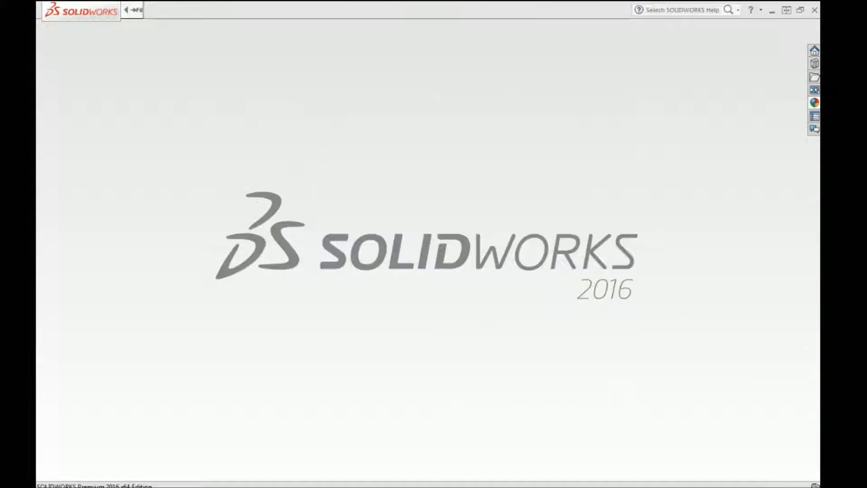
pyautogui.click(137, 10)
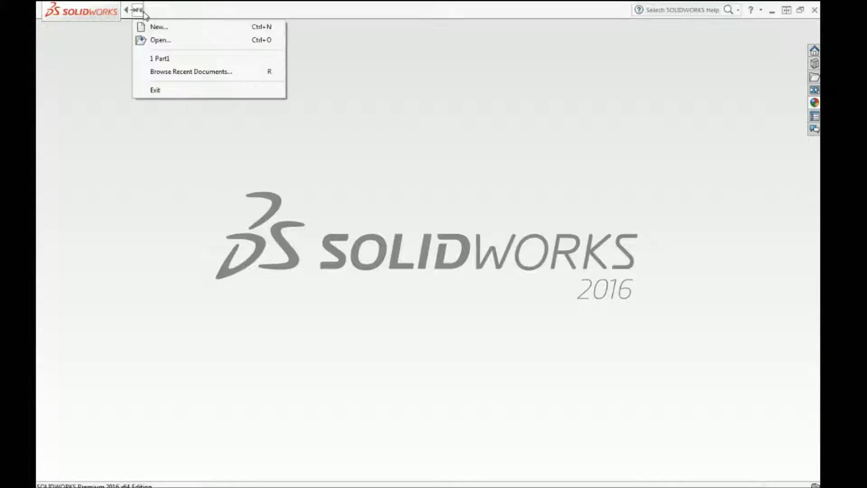
# Create a new part document (Part3) and switch its units to IPS (inch-pound-second)
pyautogui.click(154, 27)
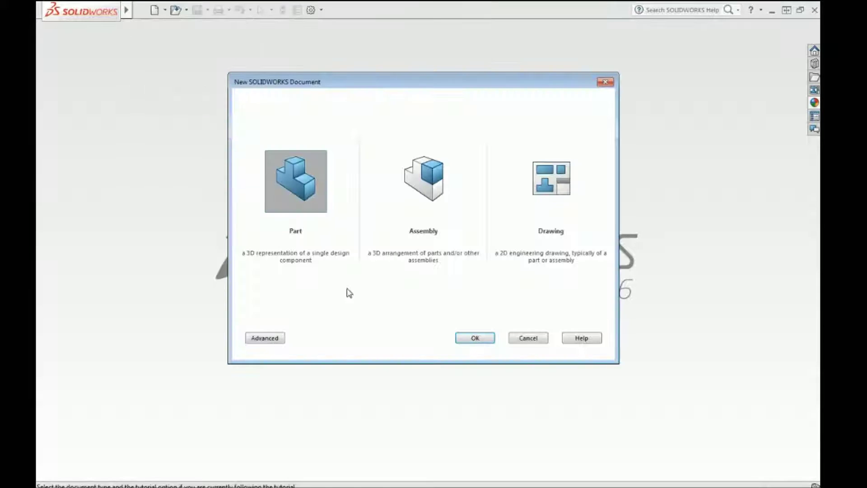
pyautogui.click(468, 339)
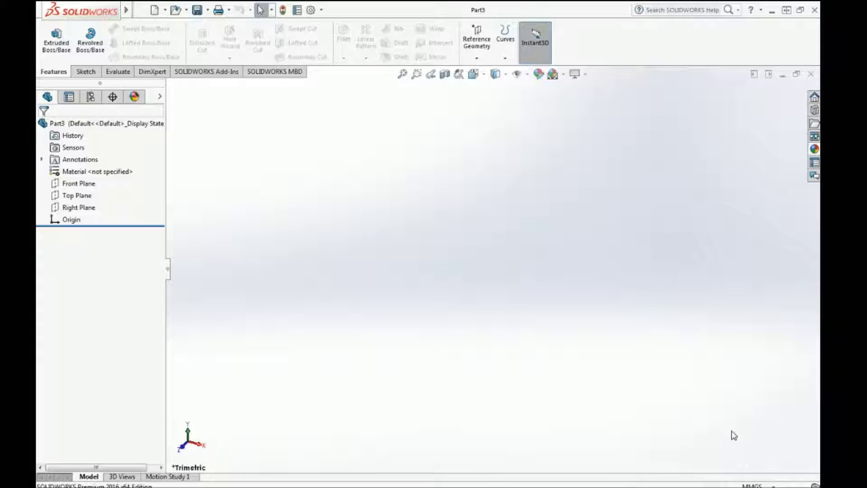
pyautogui.click(754, 485)
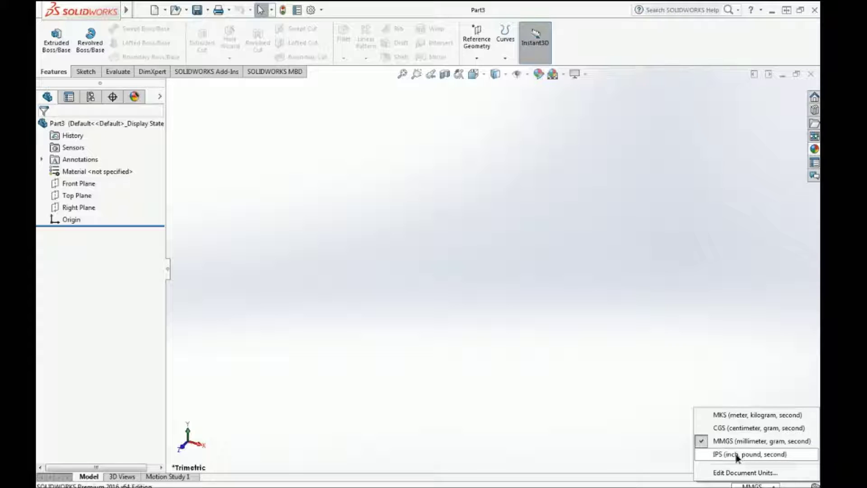
pyautogui.click(737, 456)
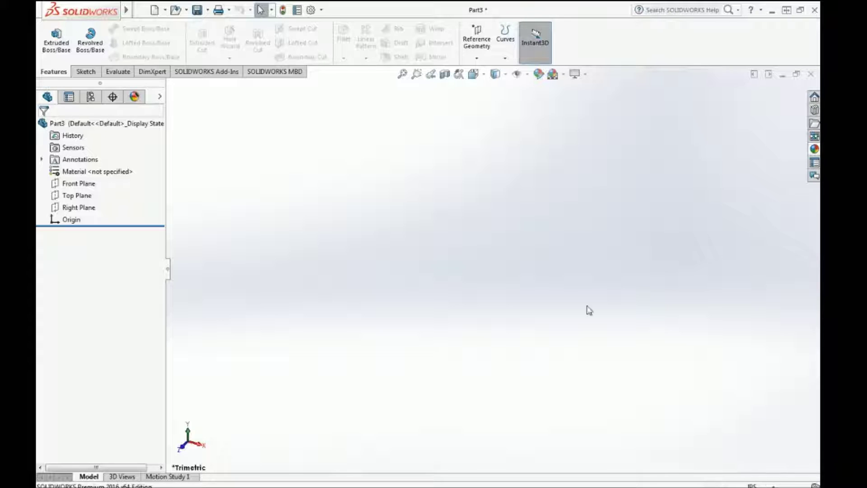
pyautogui.click(81, 76)
# Open Sketch1 on the Front Plane and move the reference drawing window aside
pyautogui.click(51, 37)
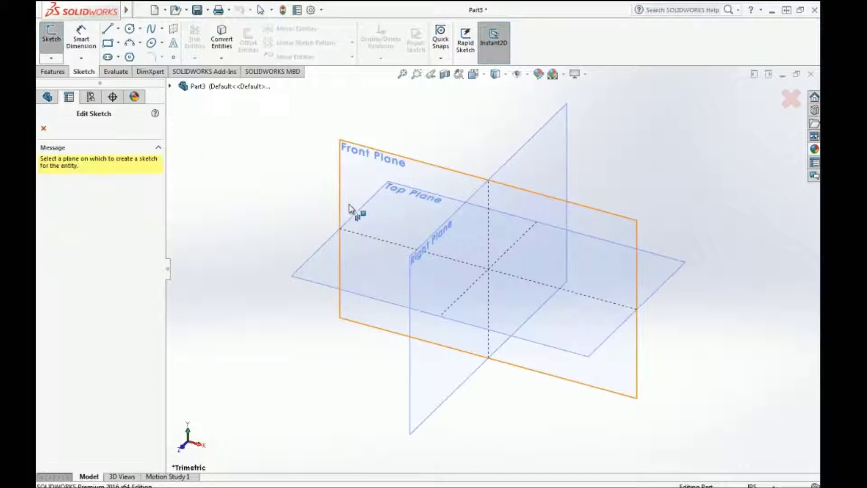
pyautogui.click(357, 174)
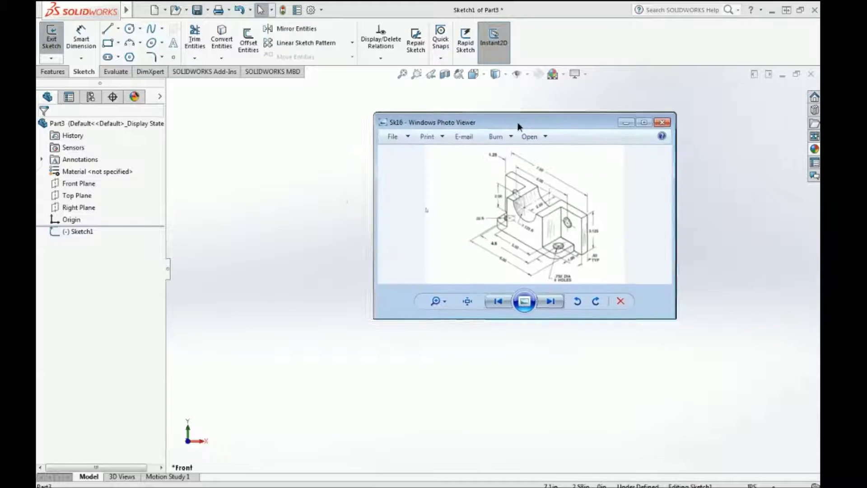
pyautogui.moveTo(516, 124); pyautogui.dragTo(391, 105)
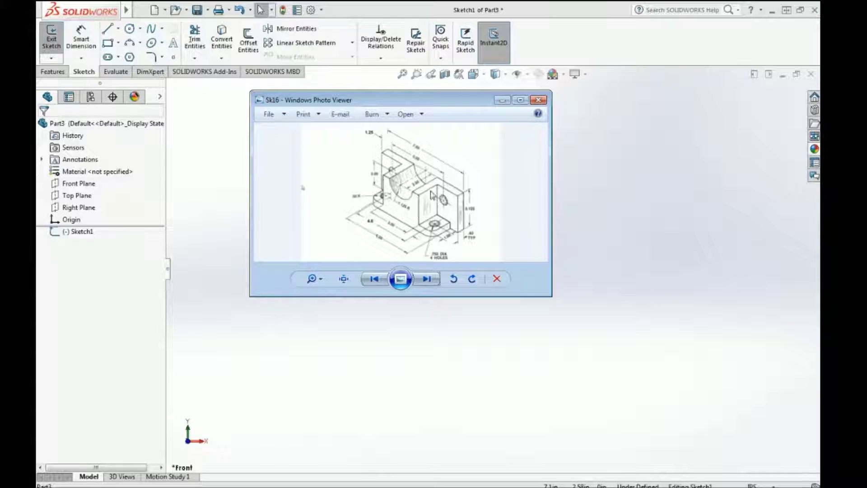
pyautogui.moveTo(435, 103); pyautogui.dragTo(858, 108)
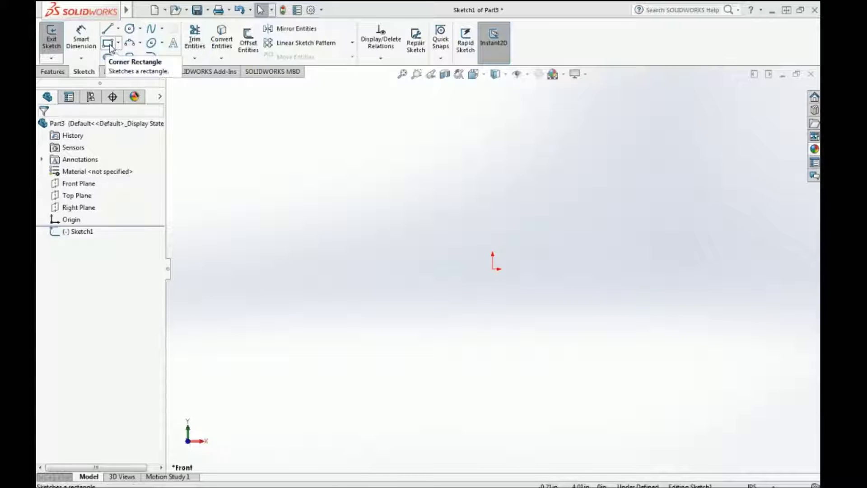
# Draw a corner rectangle around the origin
pyautogui.click(108, 44)
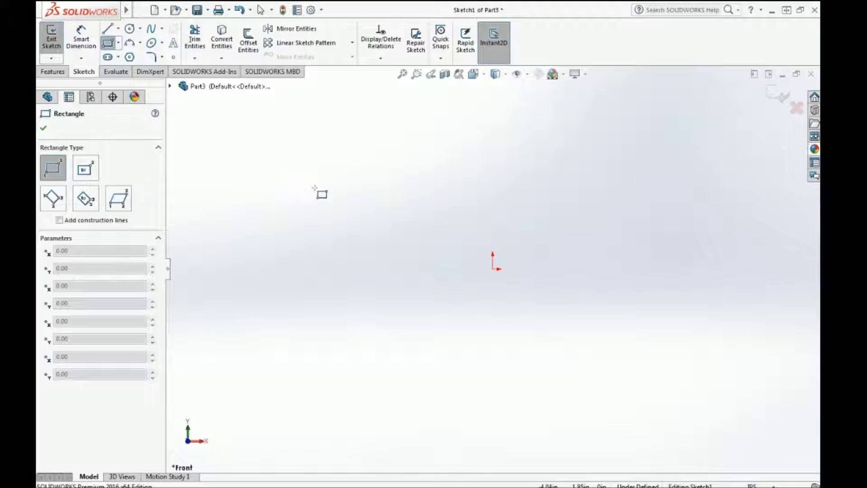
pyautogui.click(442, 268)
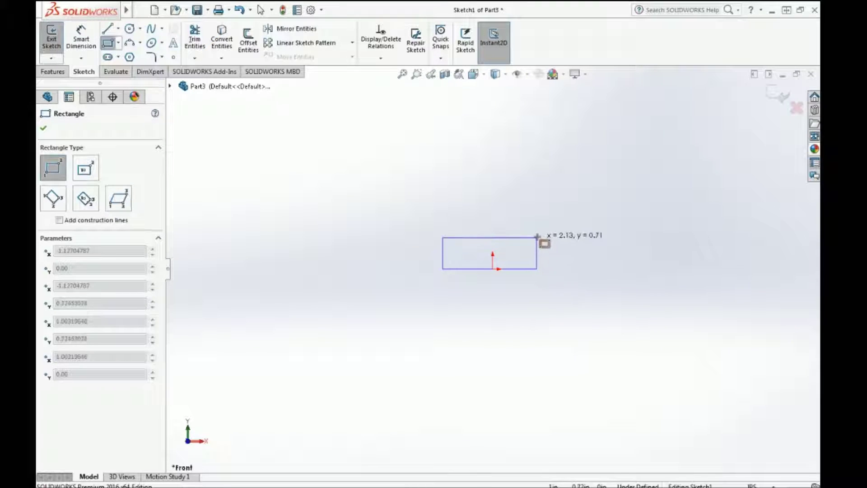
pyautogui.click(538, 212)
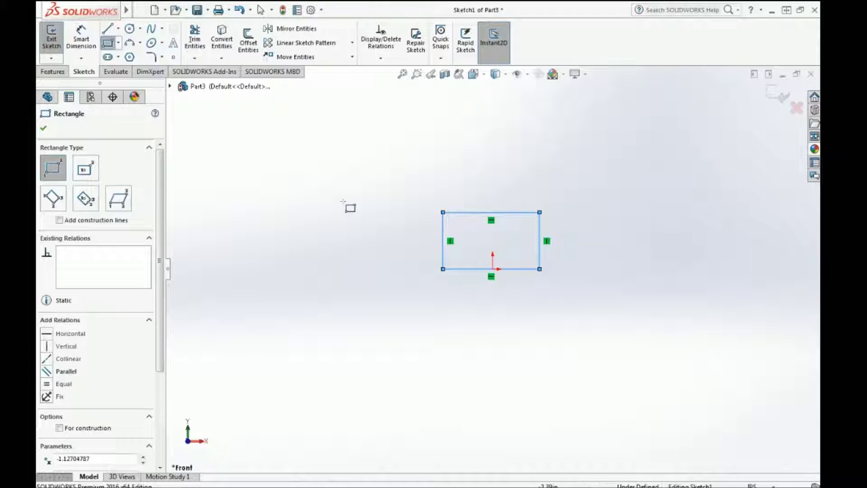
# Add a vertical construction centerline rising from the rectangle's bottom-edge midpoint
pyautogui.click(118, 30)
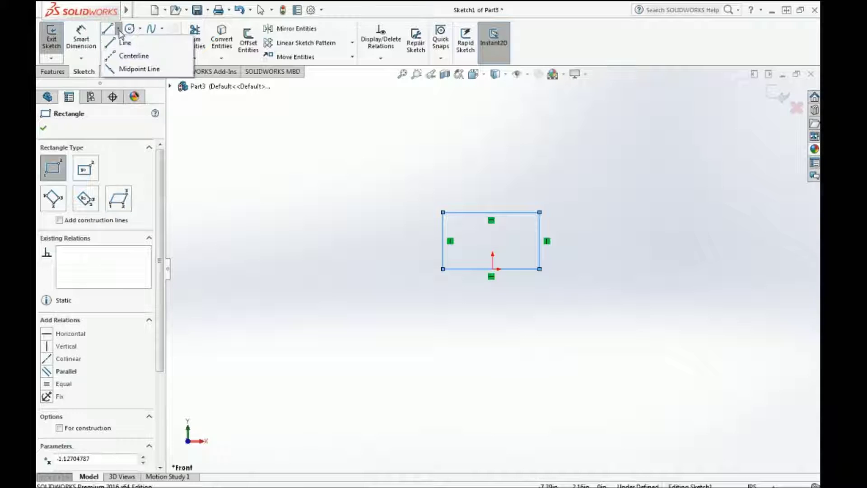
pyautogui.click(122, 57)
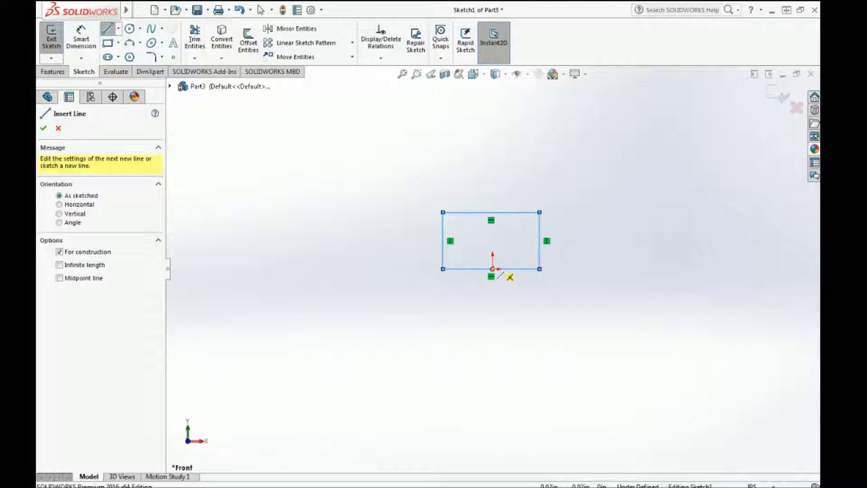
pyautogui.click(492, 269)
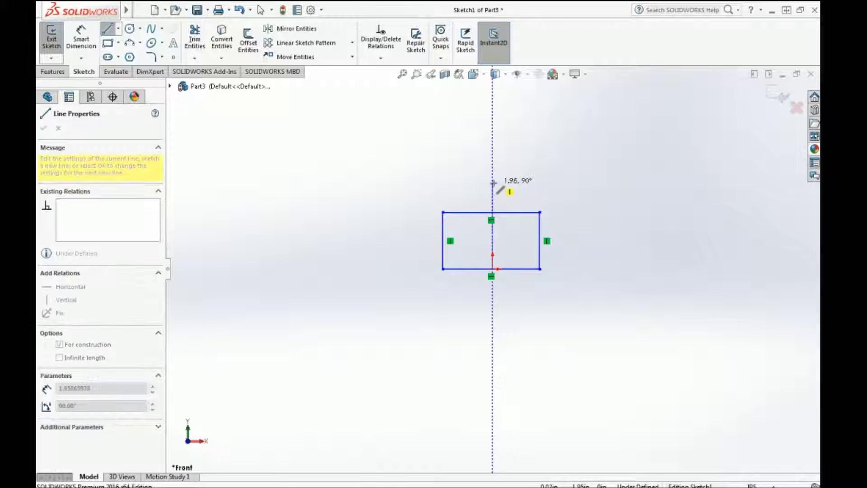
pyautogui.click(492, 183)
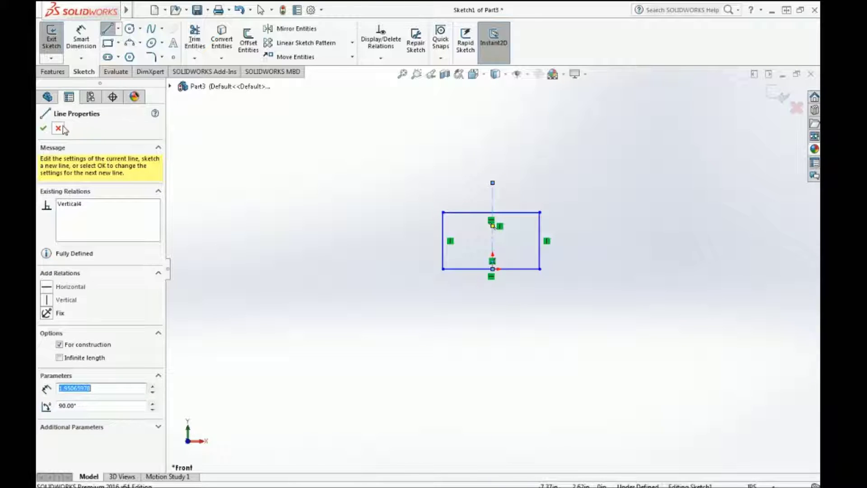
pyautogui.click(44, 130)
pyautogui.click(81, 38)
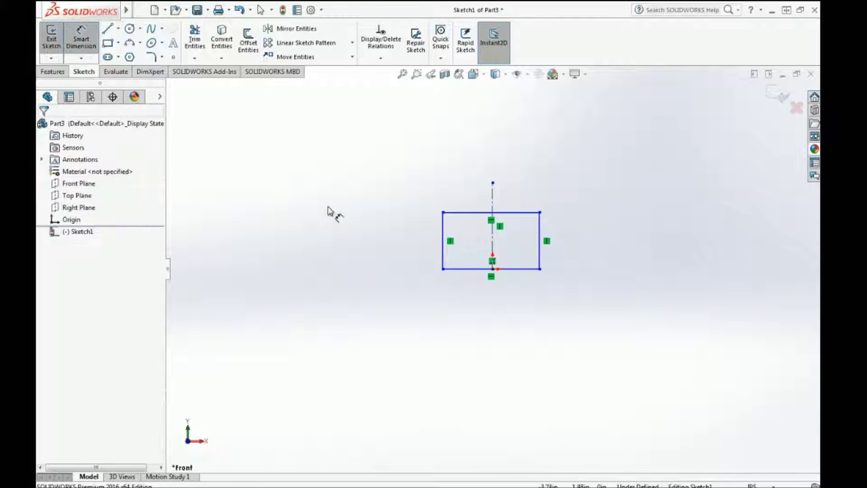
pyautogui.click(529, 274)
# Dimension the rectangle 7.5 in wide and 3.125 in tall
pyautogui.click(499, 321)
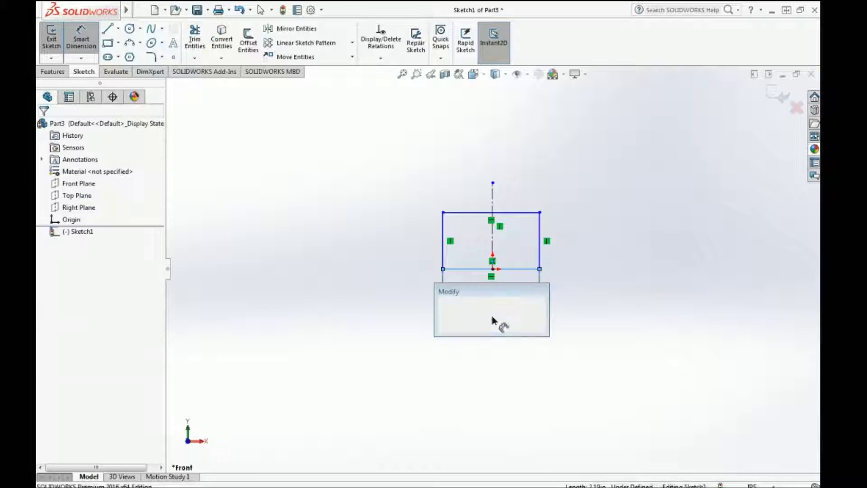
pyautogui.write('7.5')
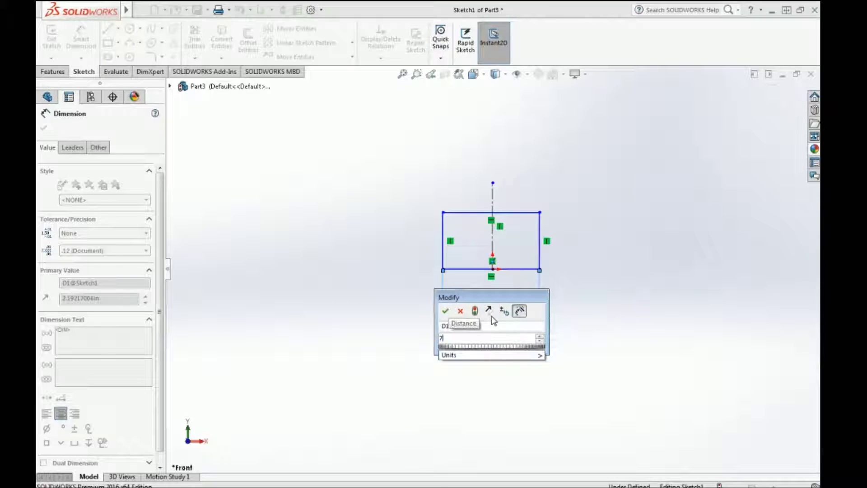
pyautogui.press('Return')
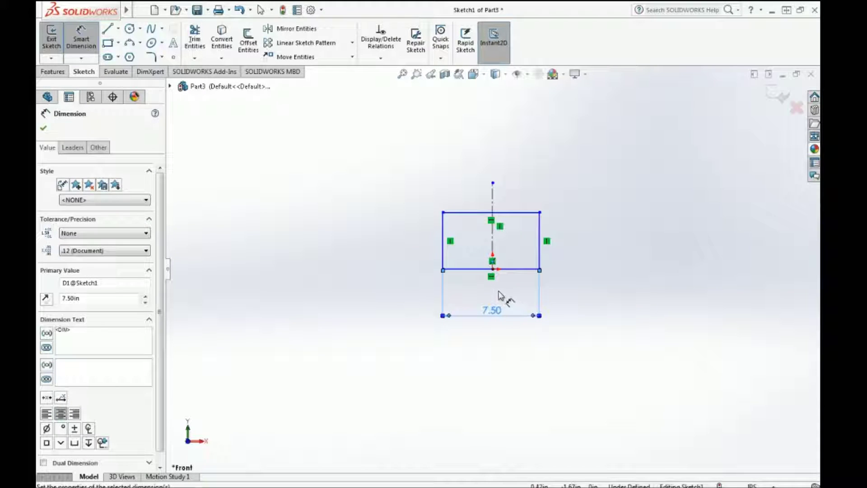
pyautogui.click(540, 258)
pyautogui.click(580, 248)
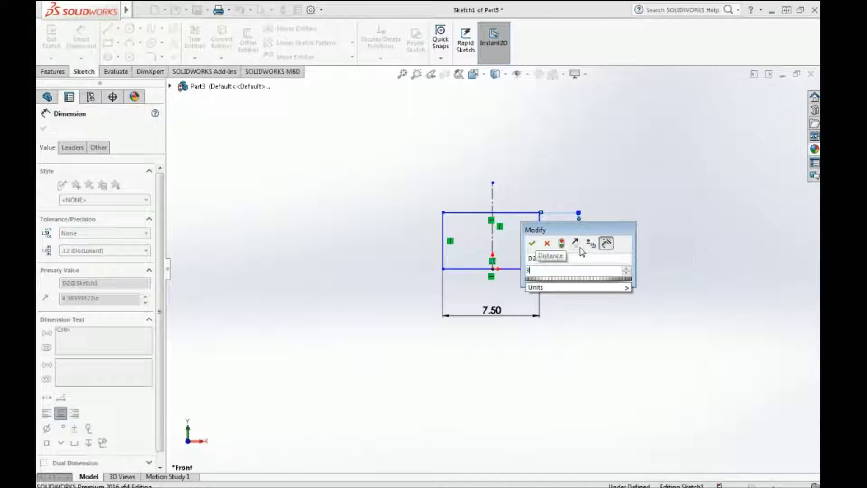
pyautogui.write('3.125')
pyautogui.press('Return')
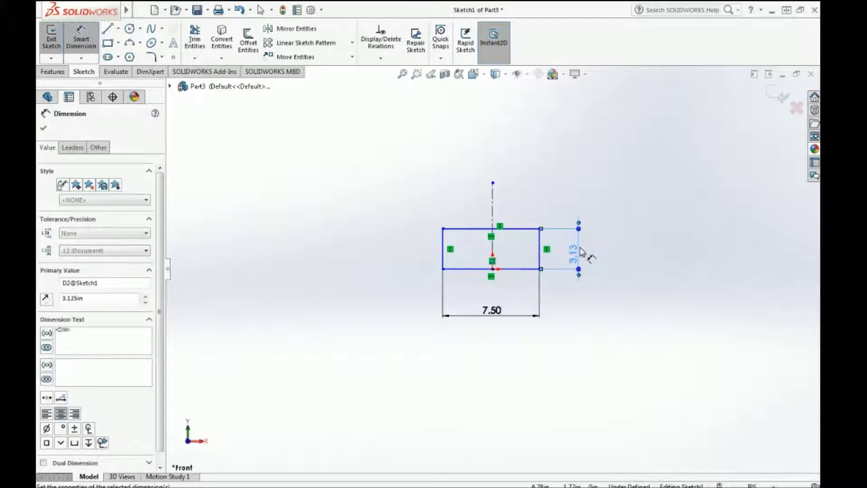
pyautogui.scroll(-2, 512, 238)
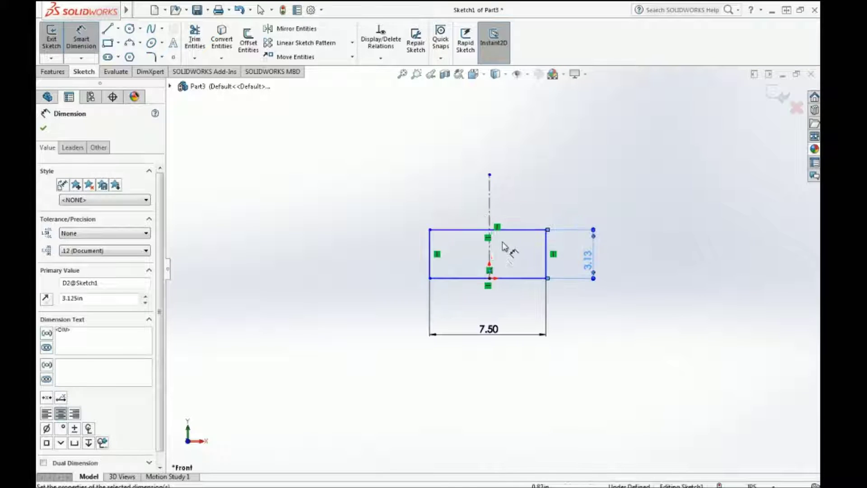
pyautogui.scroll(-3, 498, 255)
pyautogui.moveTo(503, 396); pyautogui.dragTo(500, 351)
pyautogui.moveTo(673, 273); pyautogui.dragTo(633, 269)
pyautogui.scroll(-2, 501, 270)
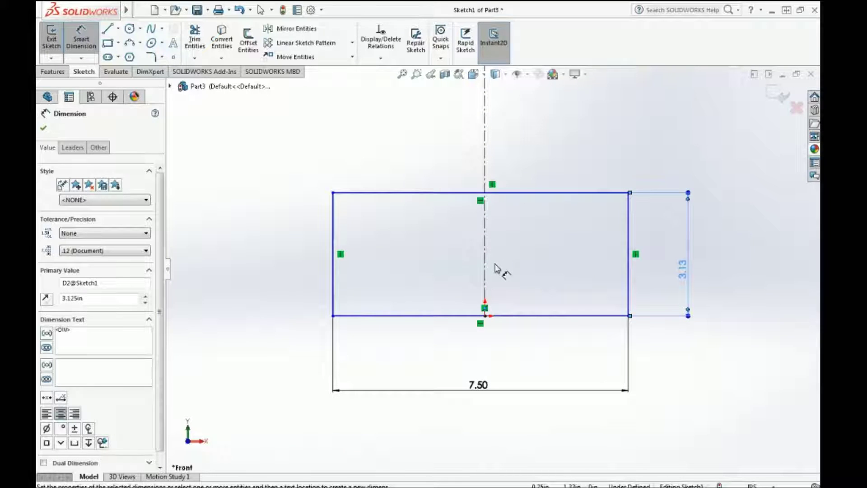
# Reposition the width dimension and make the origin the bottom edge's midpoint
pyautogui.click(44, 128)
pyautogui.moveTo(488, 391); pyautogui.dragTo(483, 382)
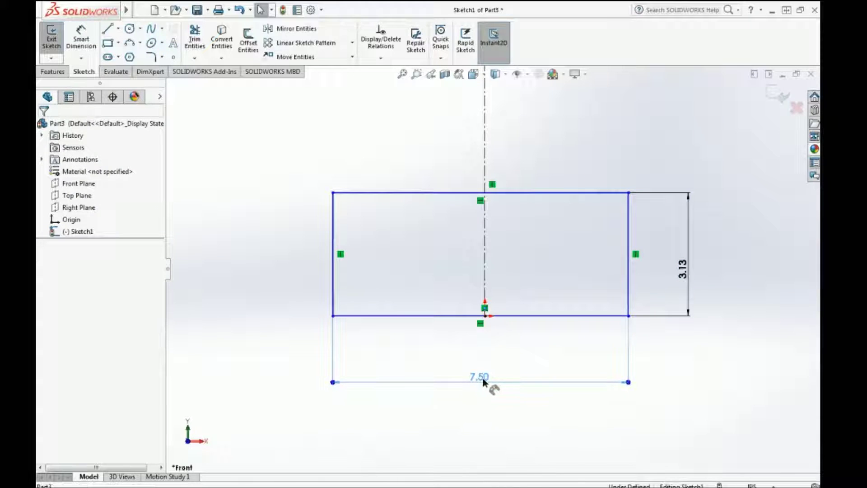
pyautogui.click(542, 270)
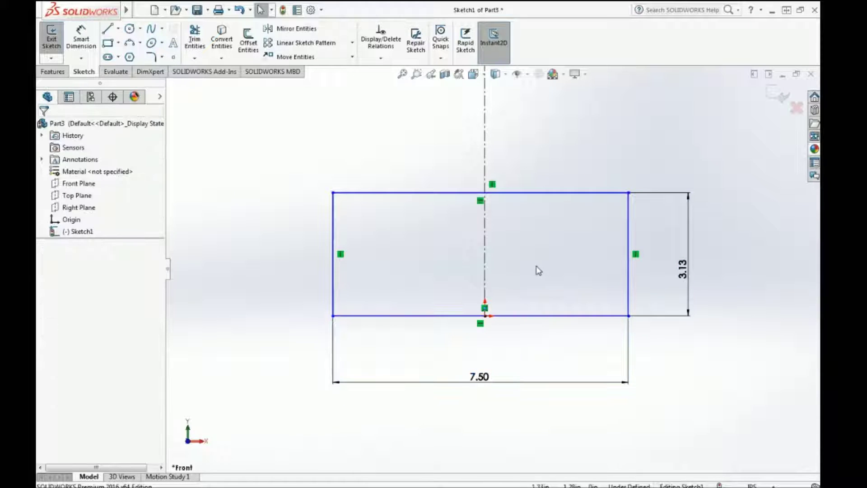
pyautogui.click(541, 316)
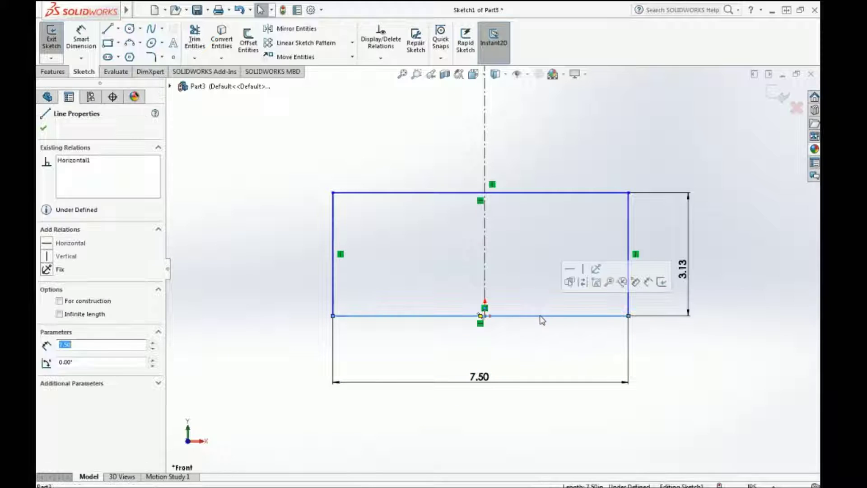
pyautogui.keyDown('ctrl'); pyautogui.click(486, 316); pyautogui.keyUp('ctrl')
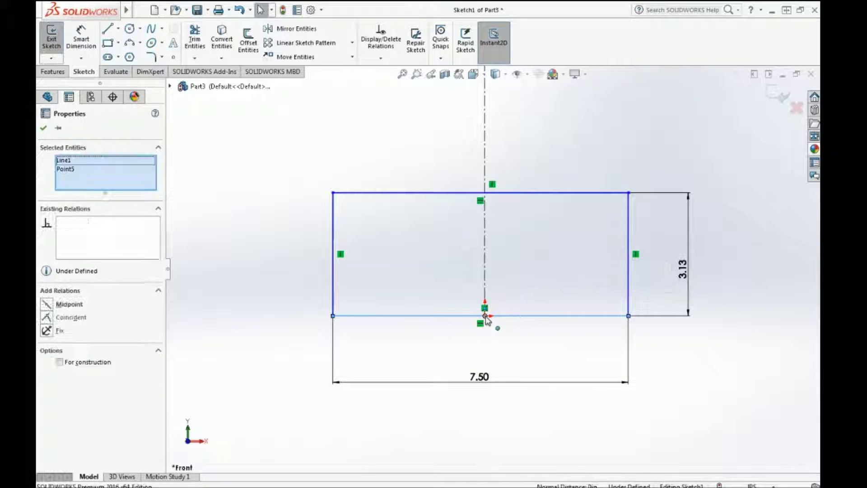
pyautogui.click(51, 305)
pyautogui.click(243, 313)
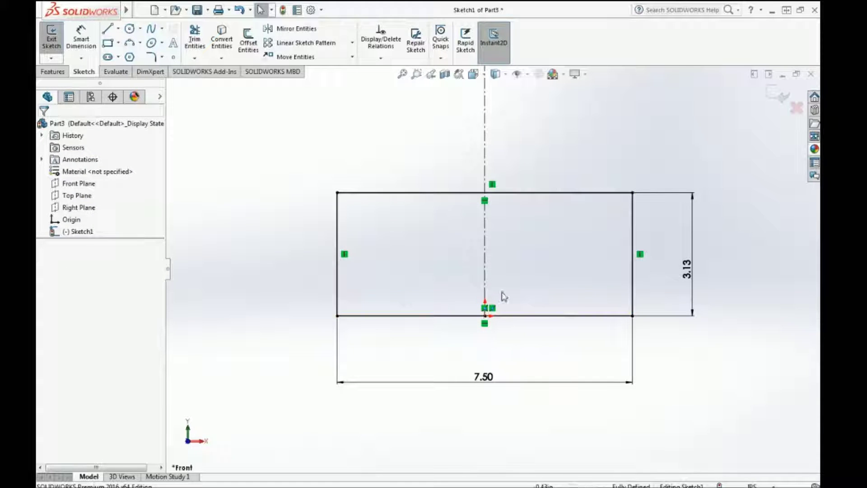
# Draw a circle centred on the top-edge midpoint with diameter 1.125*2 (2.25 in)
pyautogui.click(129, 28)
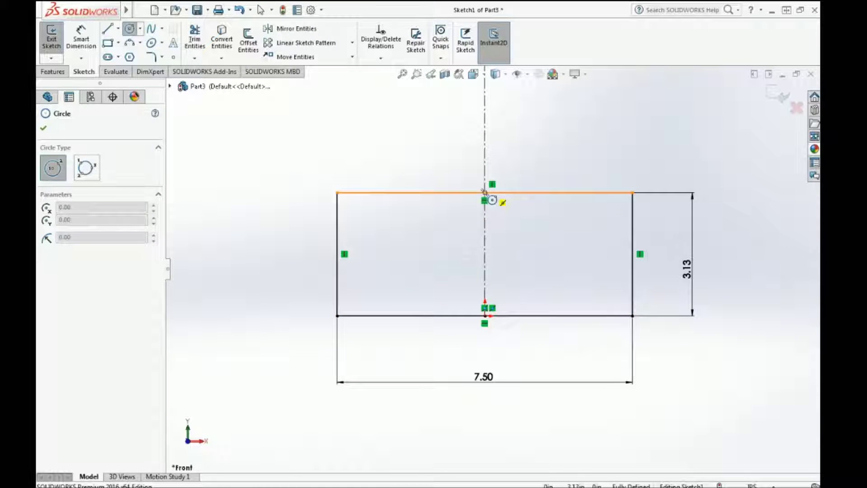
pyautogui.click(484, 192)
pyautogui.click(454, 217)
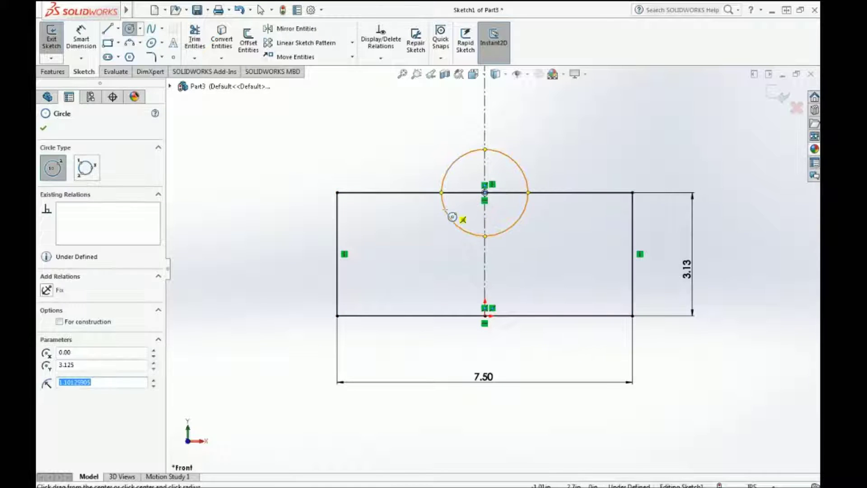
pyautogui.click(81, 39)
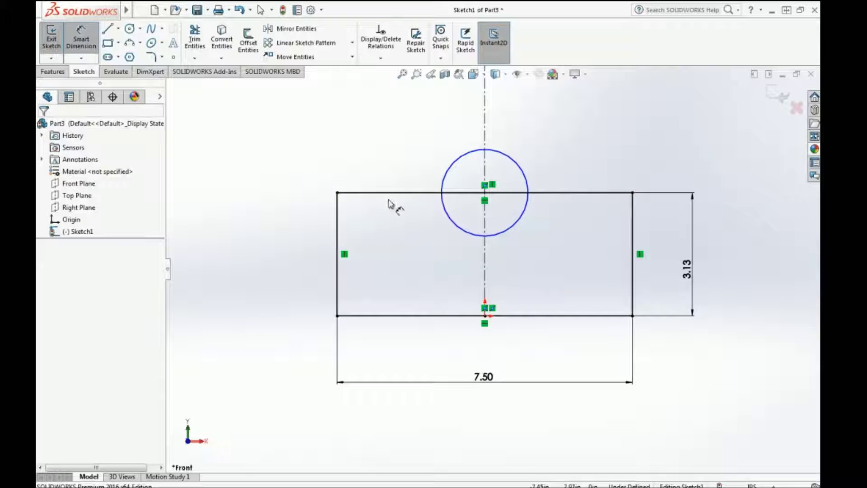
pyautogui.click(464, 231)
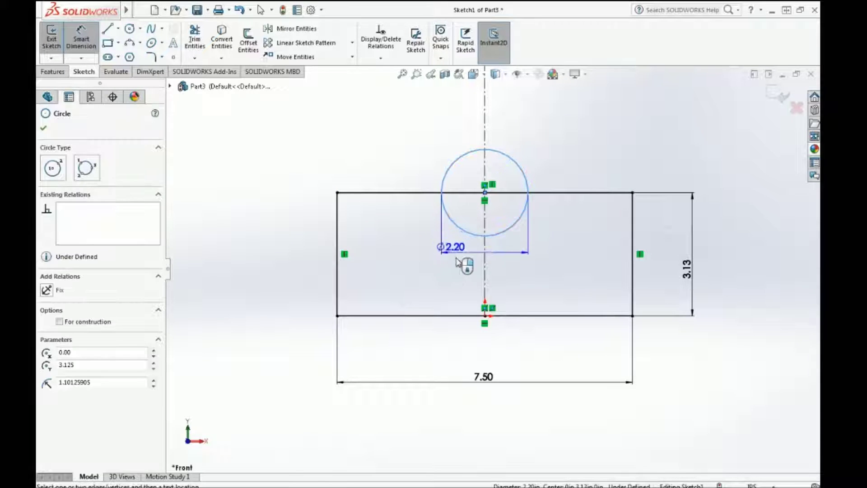
pyautogui.click(542, 254)
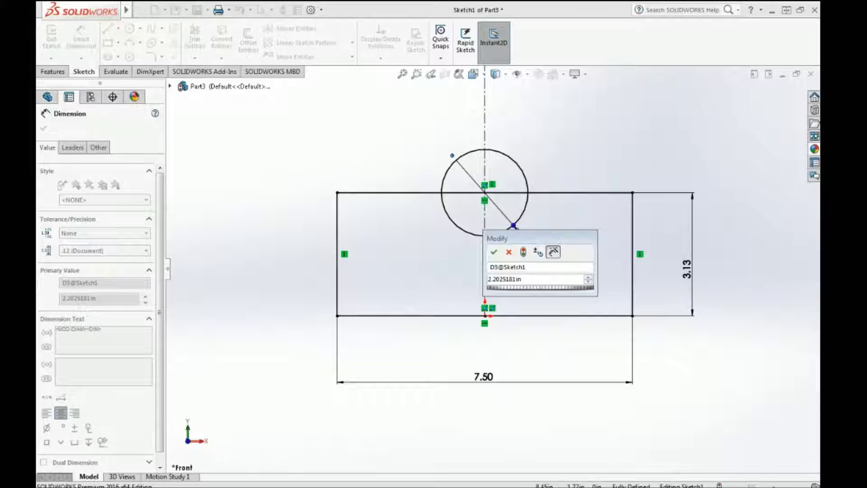
pyautogui.doubleClick(531, 281)
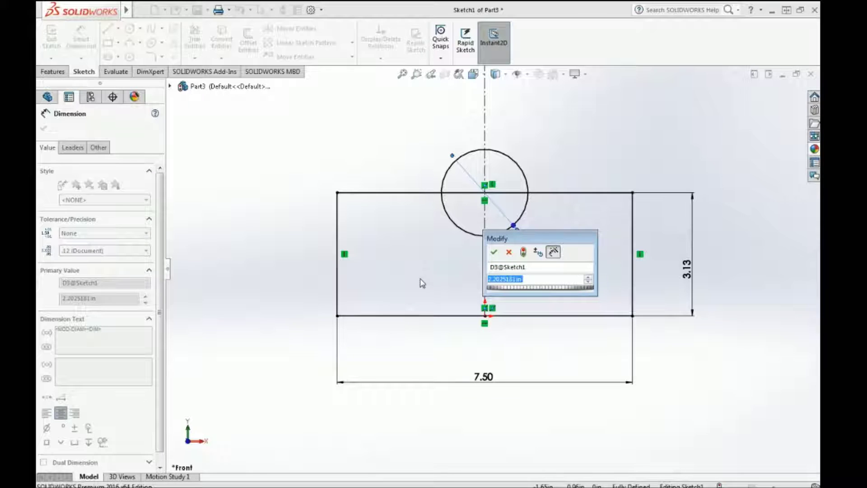
pyautogui.write('1.')
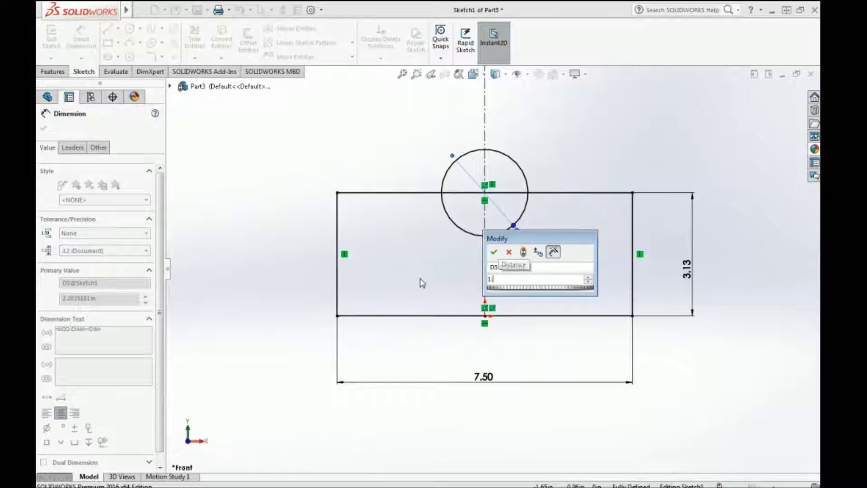
pyautogui.write('125*2')
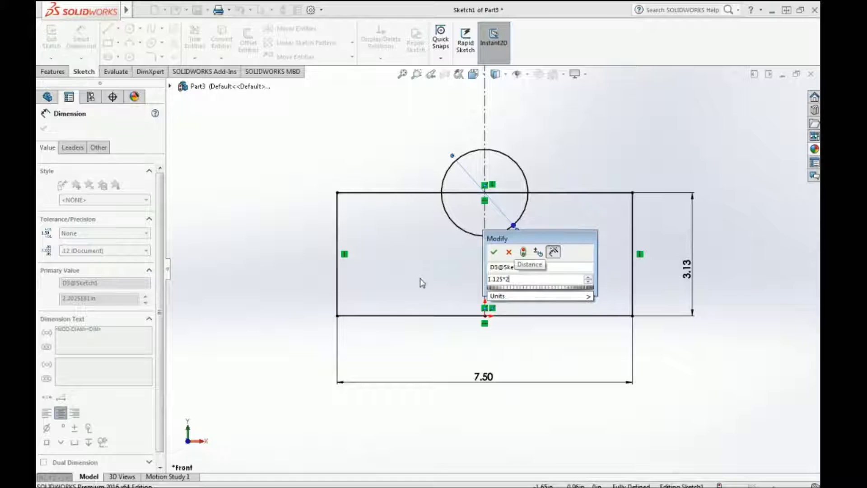
pyautogui.press('Return')
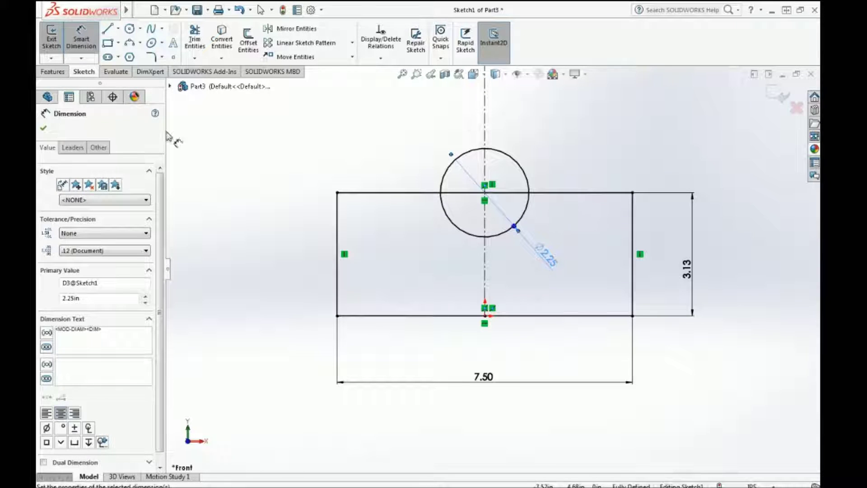
pyautogui.click(44, 128)
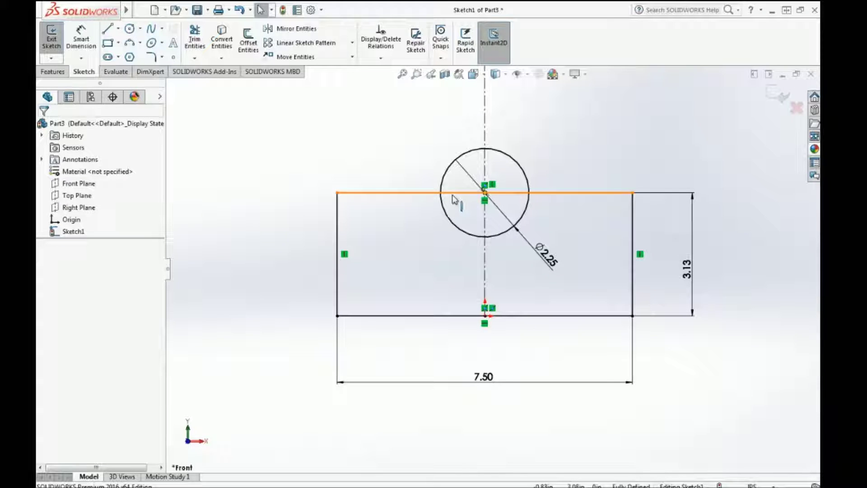
pyautogui.click(107, 29)
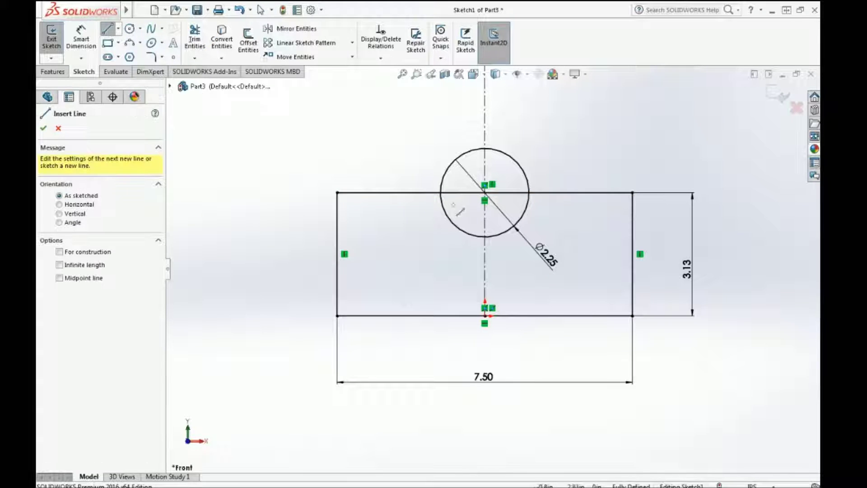
# Trim the circle's upper arc and the top-edge segment inside it, leaving a semicircular notch
pyautogui.click(194, 36)
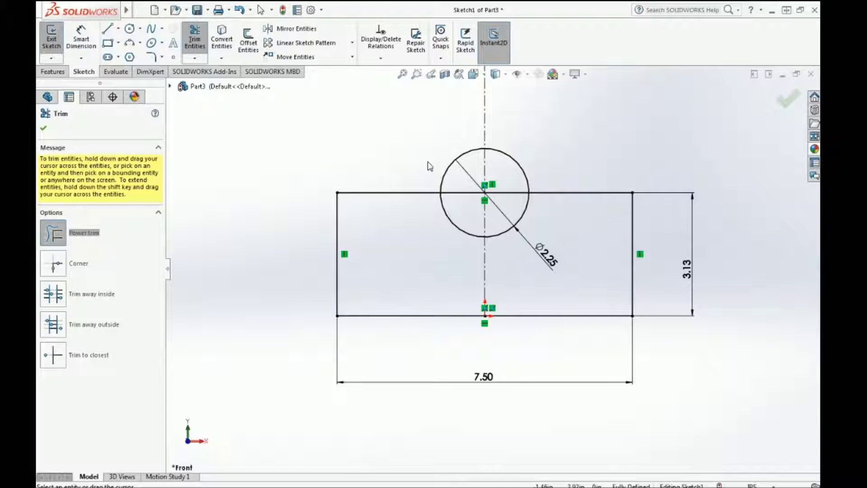
pyautogui.moveTo(436, 164); pyautogui.dragTo(455, 172)
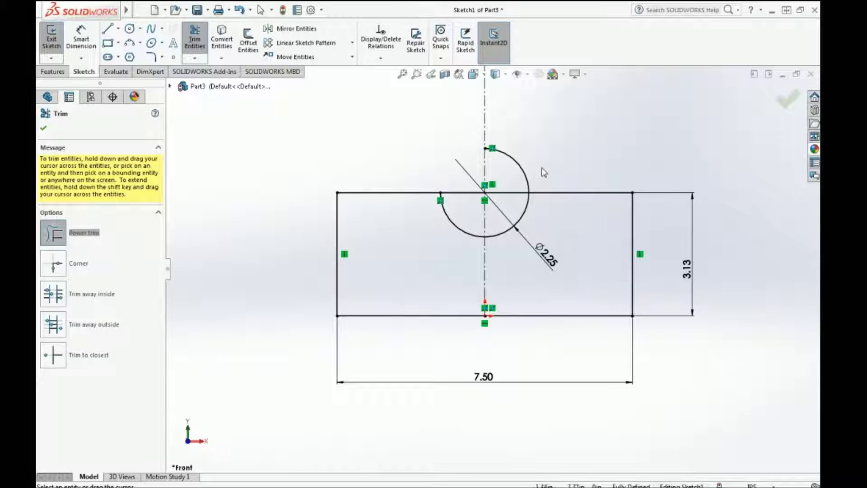
pyautogui.moveTo(542, 173); pyautogui.dragTo(516, 198)
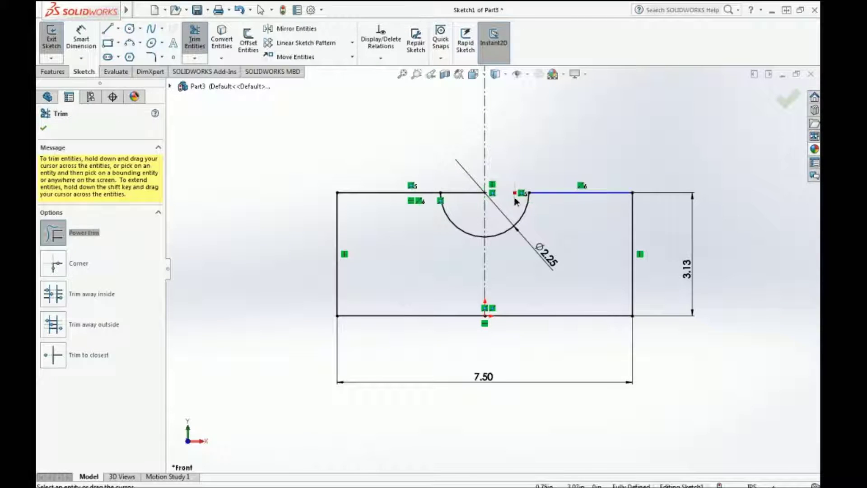
pyautogui.moveTo(459, 188); pyautogui.dragTo(467, 202)
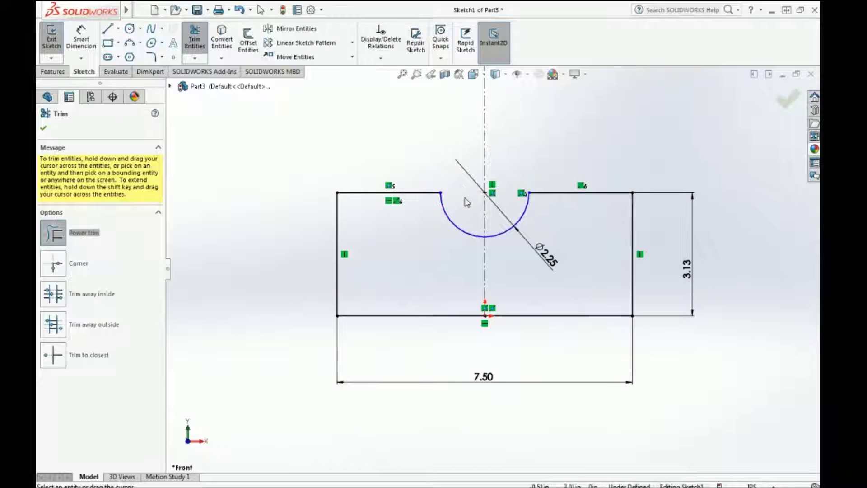
pyautogui.click(43, 128)
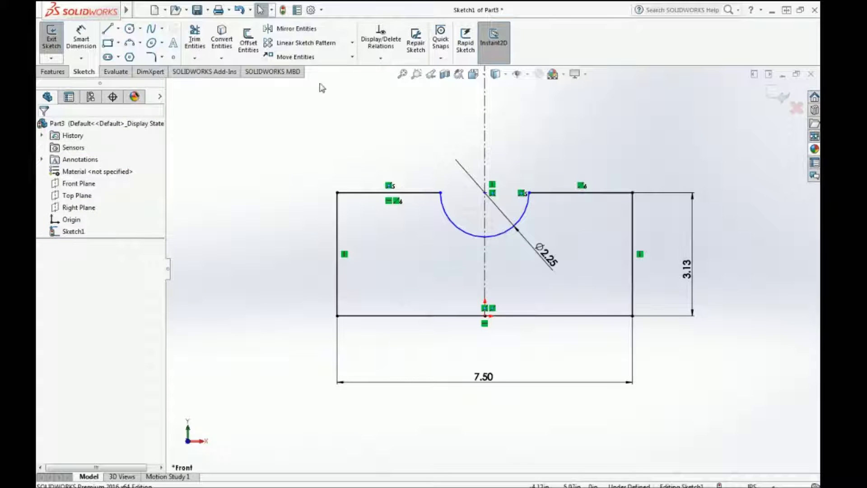
# Make the arc's endpoints and centre Horizontal, then exit the sketch
pyautogui.click(440, 193)
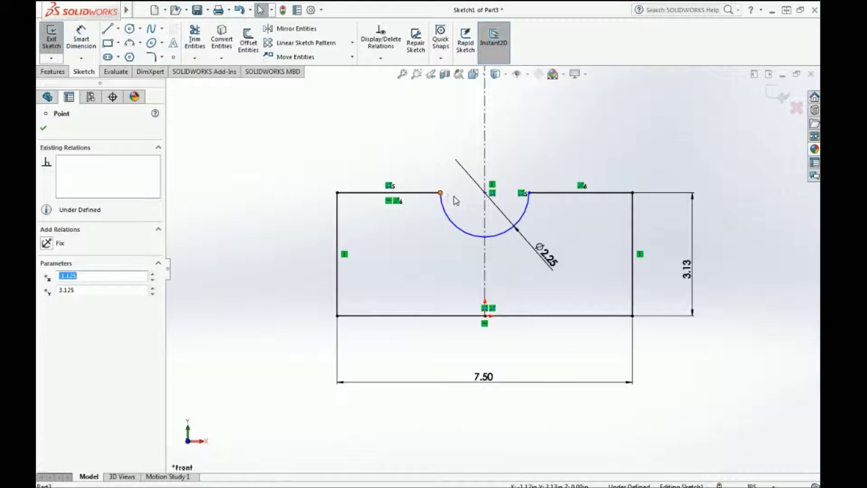
pyautogui.keyDown('ctrl'); pyautogui.click(485, 193); pyautogui.keyUp('ctrl')
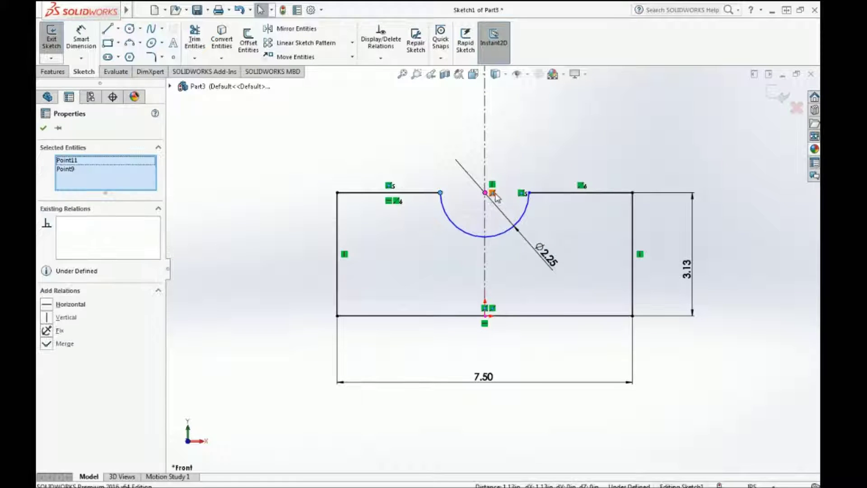
pyautogui.keyDown('ctrl'); pyautogui.click(529, 193); pyautogui.keyUp('ctrl')
pyautogui.click(63, 304)
pyautogui.click(240, 264)
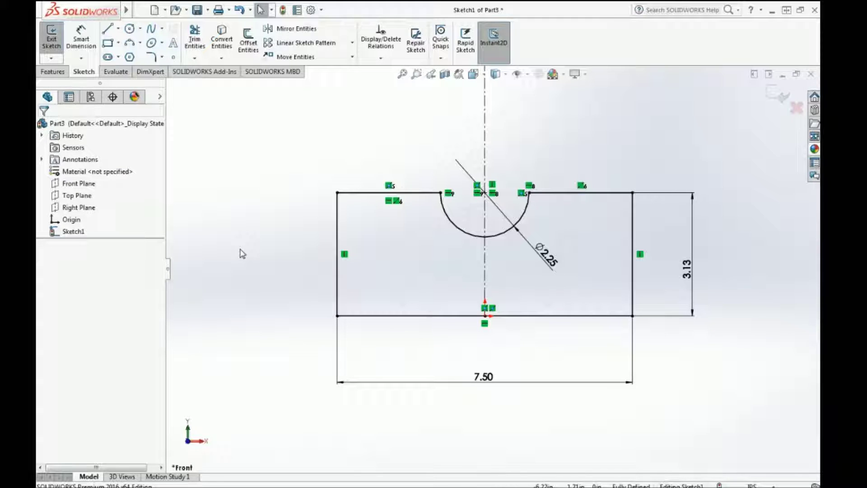
pyautogui.click(50, 37)
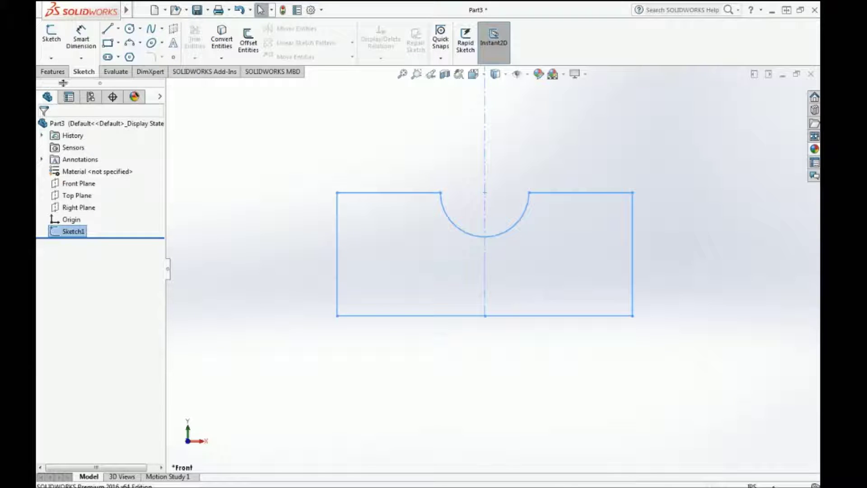
# Start a Boss-Extrude on the notched sketch and check the reference drawing
pyautogui.click(53, 72)
pyautogui.click(56, 43)
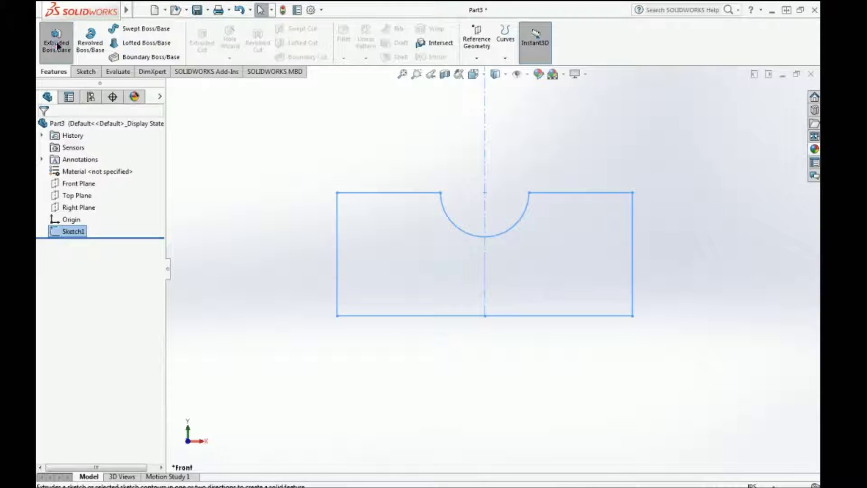
pyautogui.moveTo(569, 252); pyautogui.dragTo(530, 266, button='middle')
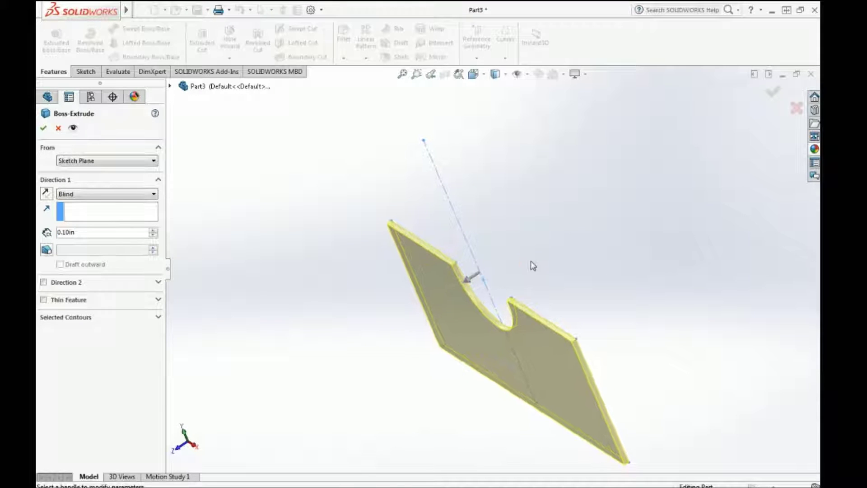
pyautogui.hotkey('alt', 'Tab')
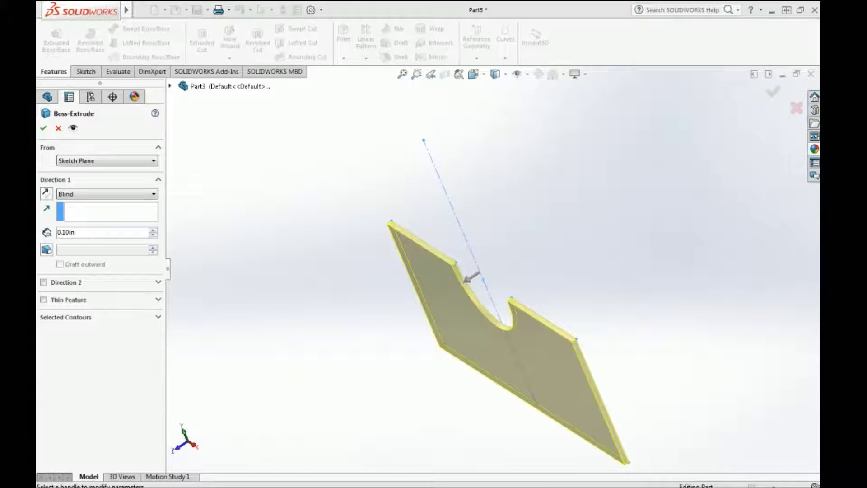
pyautogui.moveTo(300, 52); pyautogui.dragTo(282, 47)
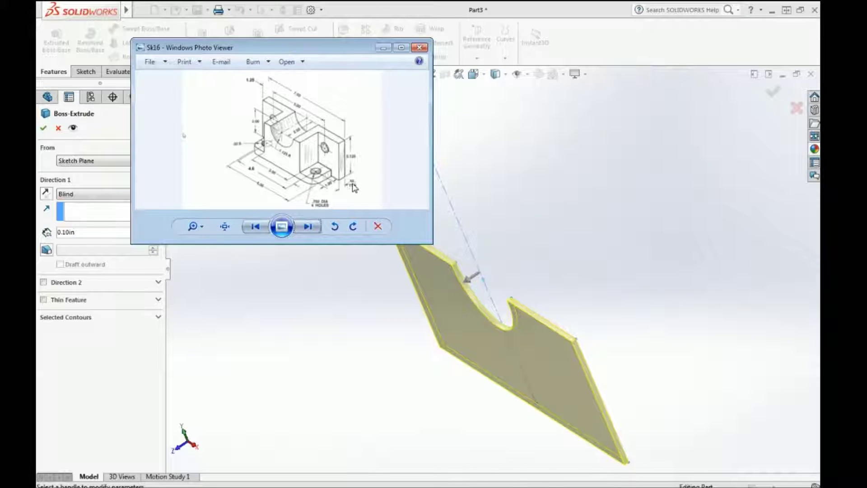
pyautogui.moveTo(326, 50); pyautogui.dragTo(333, 6)
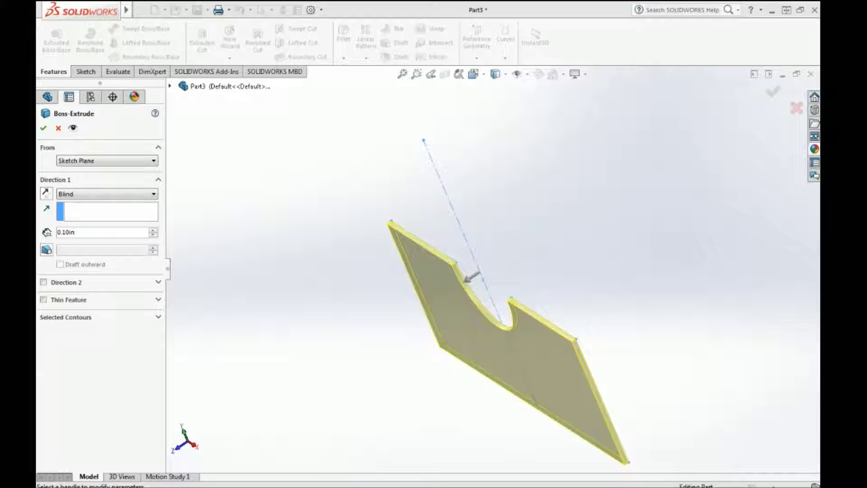
# Extrude the plate 0.62 in using a Mid Plane end condition
pyautogui.doubleClick(80, 229)
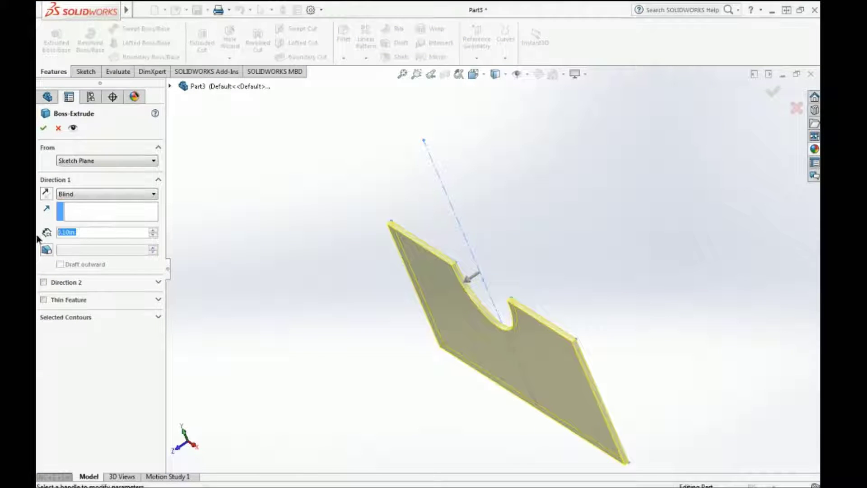
pyautogui.write('0.62')
pyautogui.press('Return')
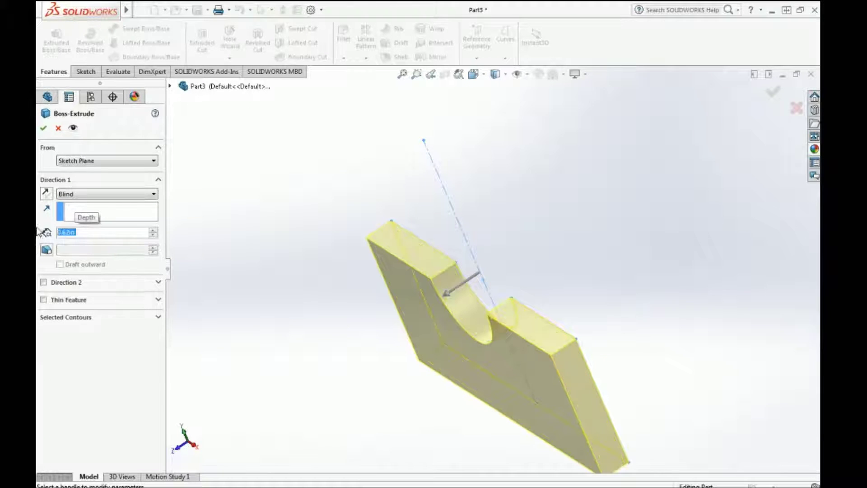
pyautogui.click(67, 194)
pyautogui.click(73, 239)
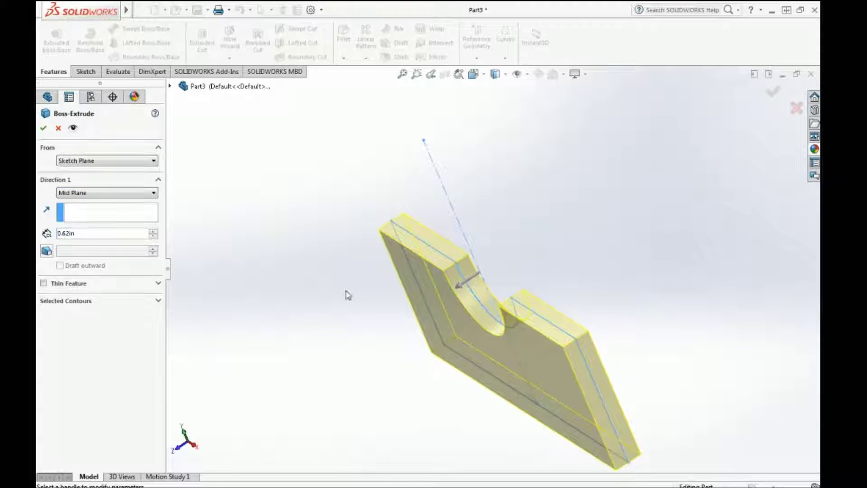
pyautogui.click(43, 128)
pyautogui.moveTo(270, 294)
pyautogui.mouseDown(button='middle')
pyautogui.moveTo(302, 287)
pyautogui.moveTo(338, 229)
pyautogui.mouseUp(button='middle')
pyautogui.click(340, 222)
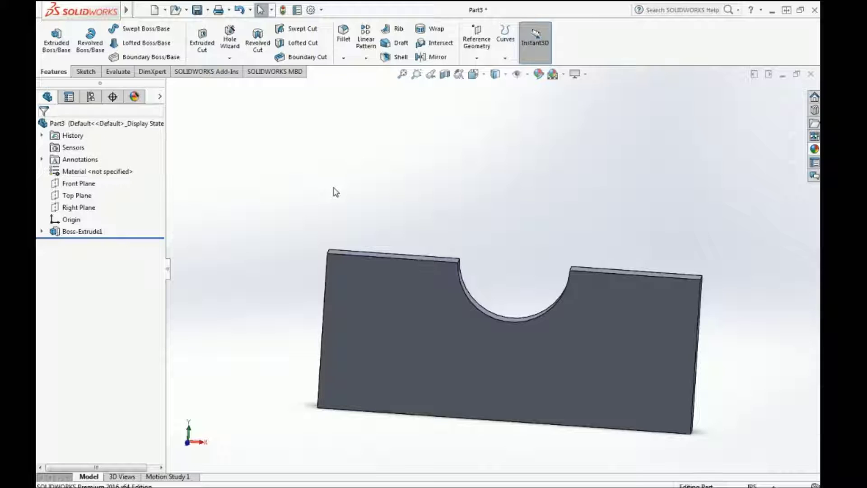
pyautogui.click(85, 72)
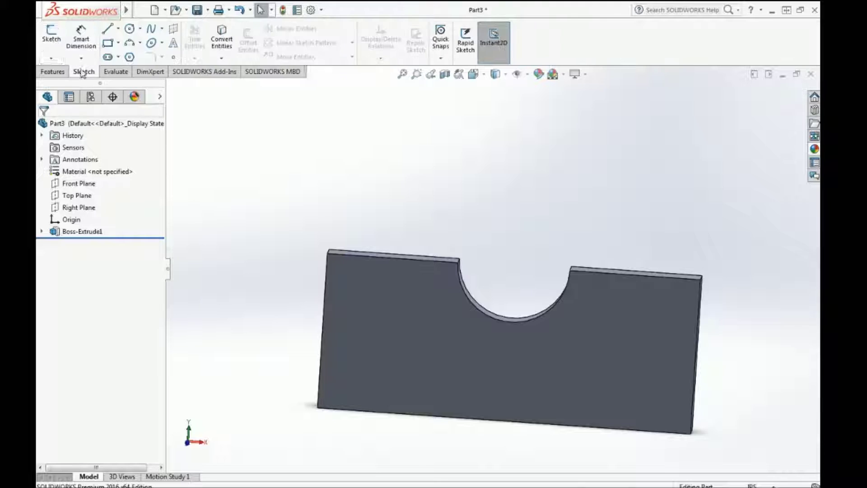
# Open Sketch2 on the plate's front face, view it Normal To, and draw a vertical centerline from the origin
pyautogui.click(50, 30)
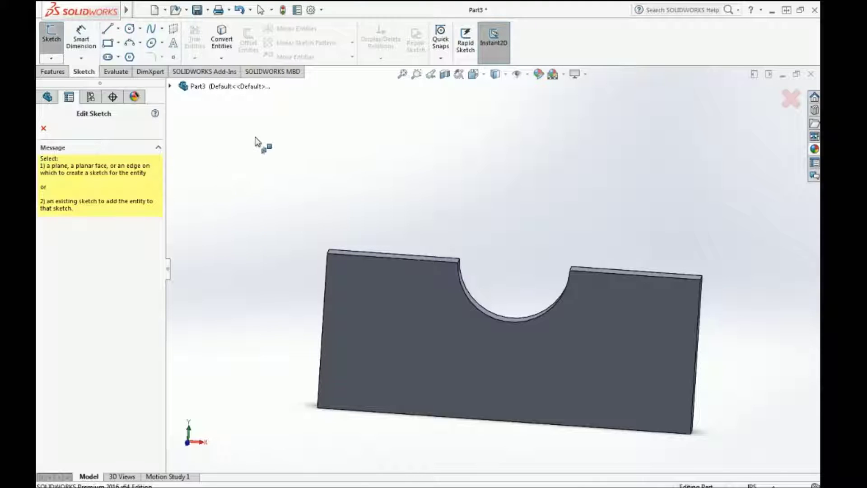
pyautogui.click(428, 310)
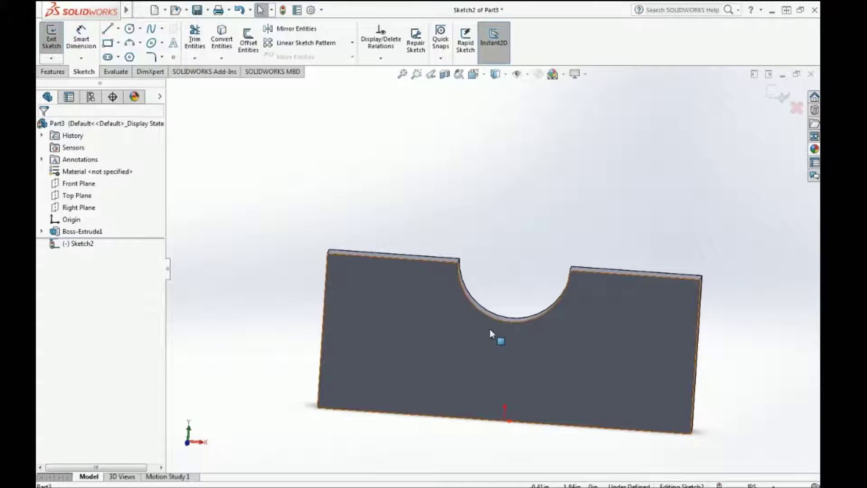
pyautogui.hotkey('ctrl', '8')
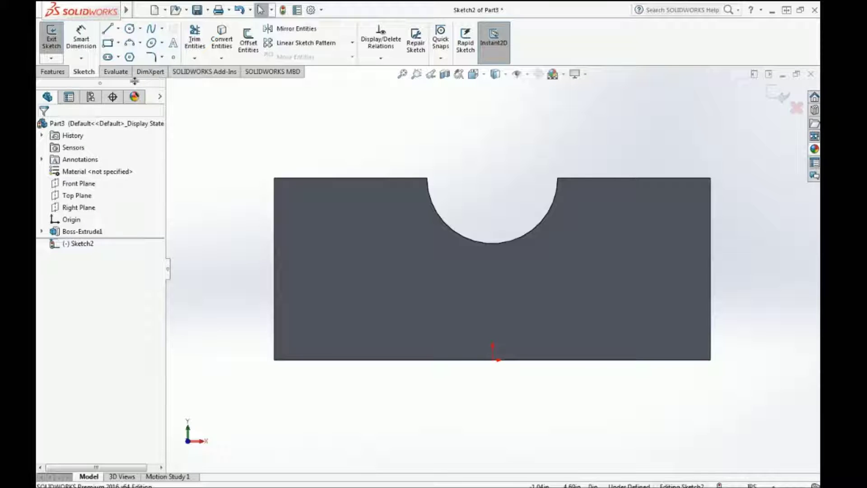
pyautogui.click(118, 29)
pyautogui.click(133, 54)
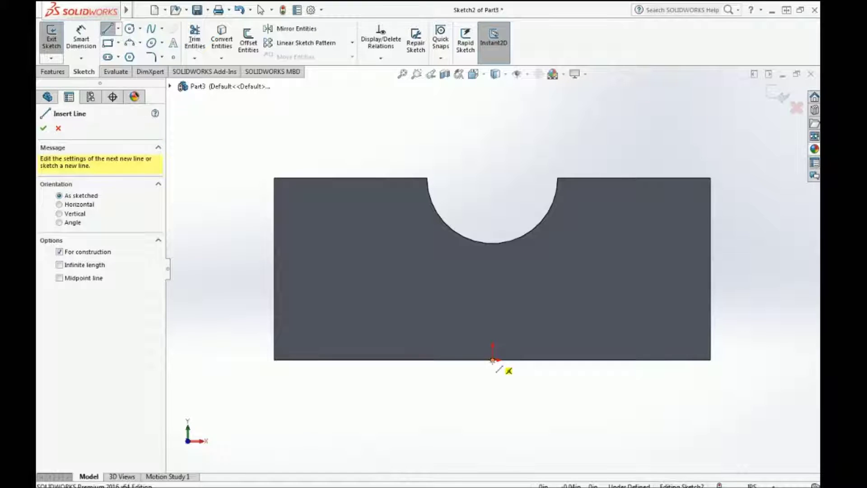
pyautogui.click(492, 359)
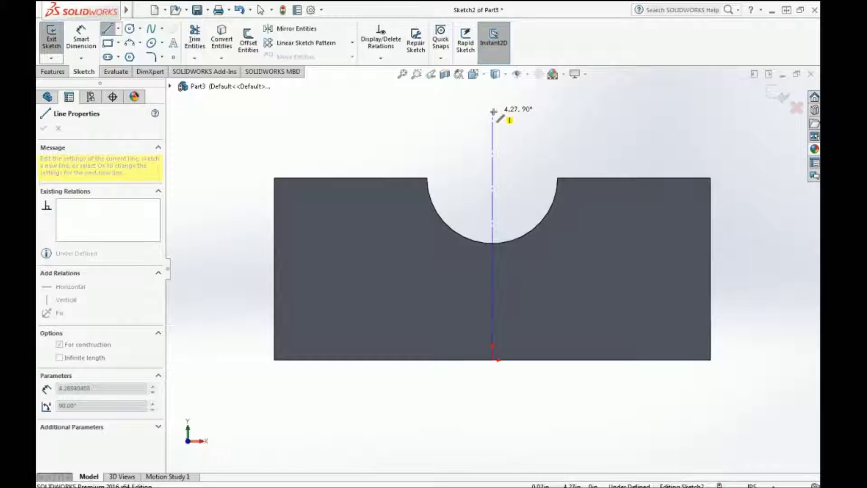
pyautogui.doubleClick(493, 111)
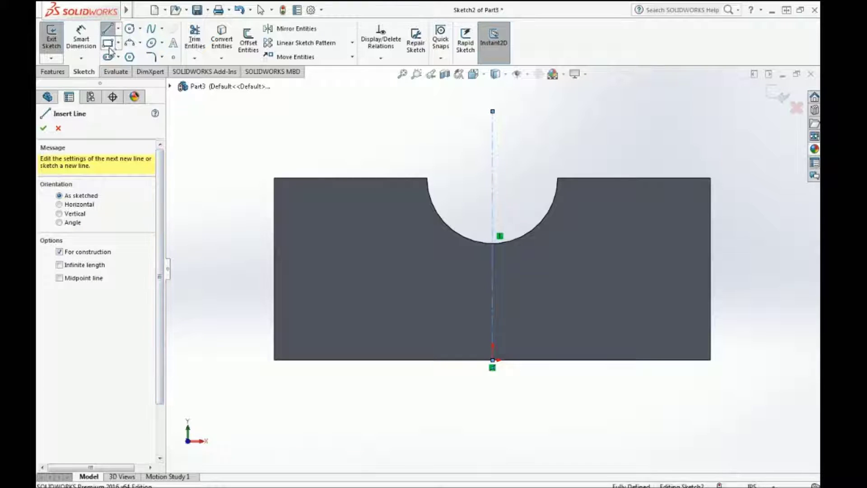
pyautogui.click(43, 128)
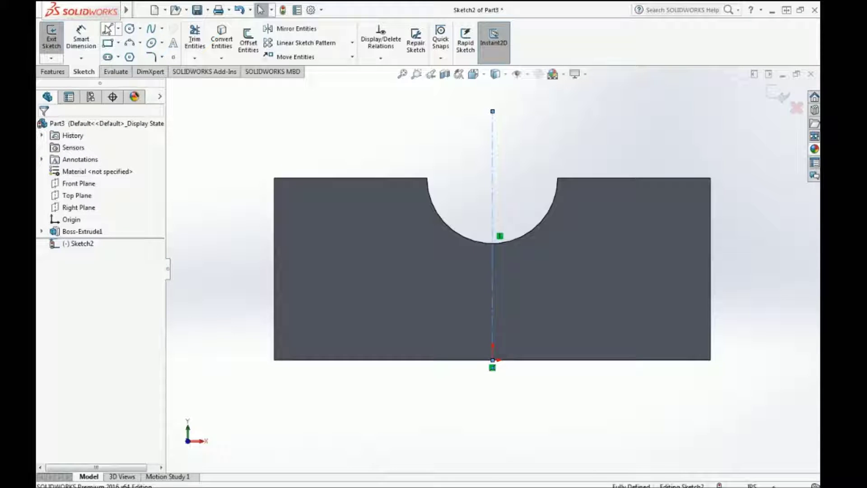
# Draw the left stepped outline: cutout edge down, a leftward step, then along the bottom to the centerline
pyautogui.click(106, 30)
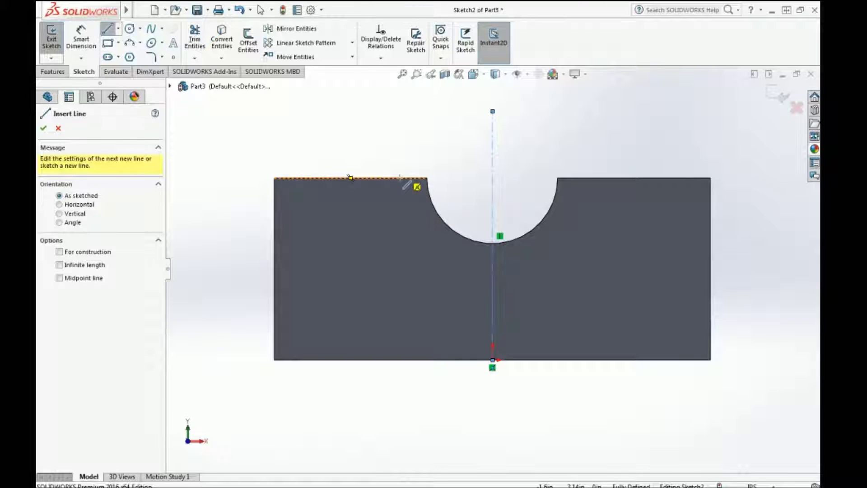
pyautogui.click(400, 178)
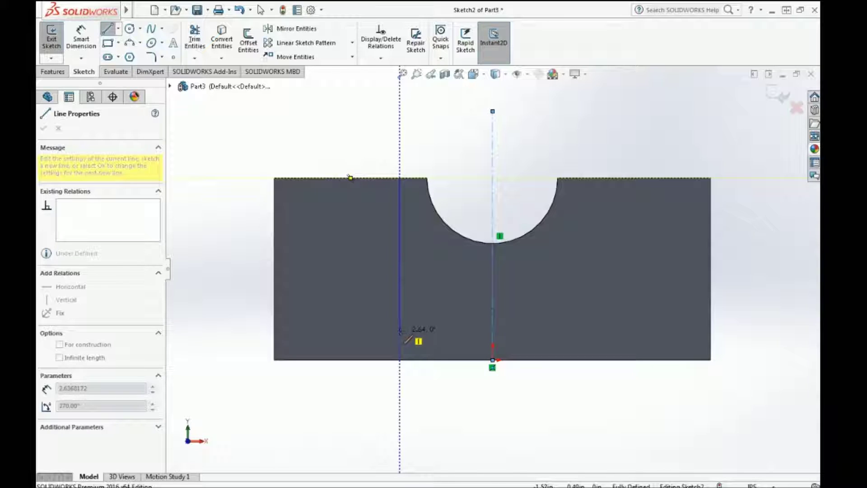
pyautogui.doubleClick(400, 331)
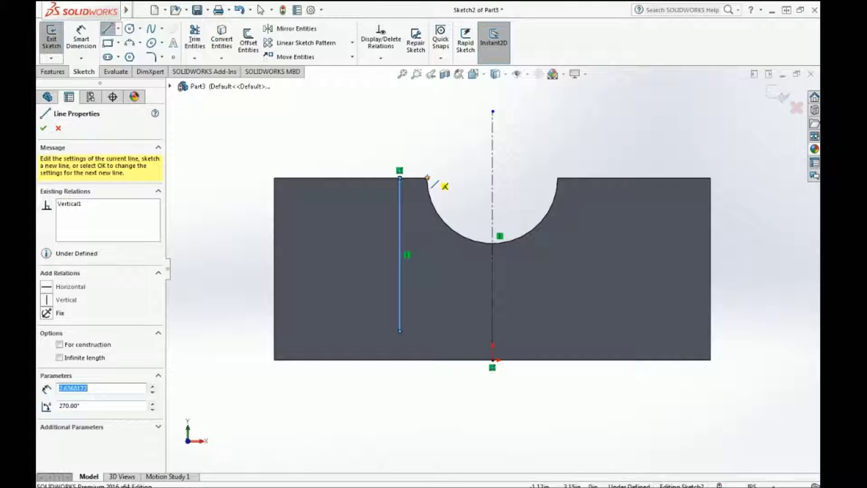
pyautogui.click(427, 178)
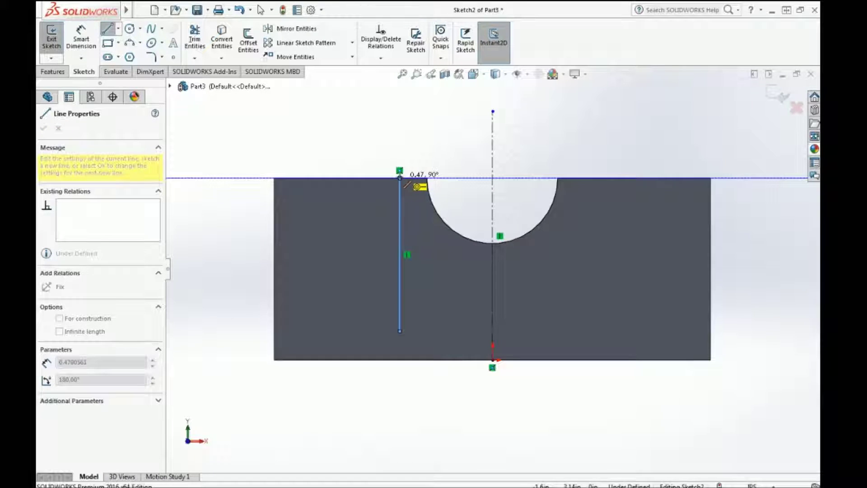
pyautogui.doubleClick(400, 177)
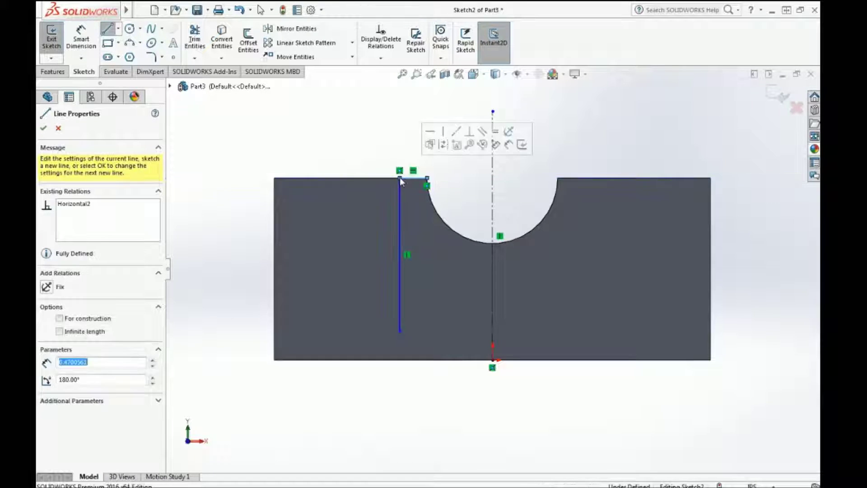
pyautogui.click(400, 331)
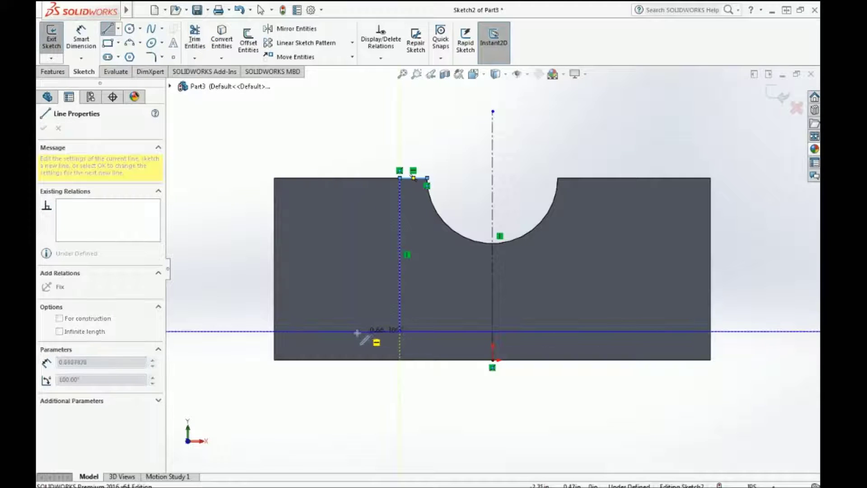
pyautogui.click(334, 331)
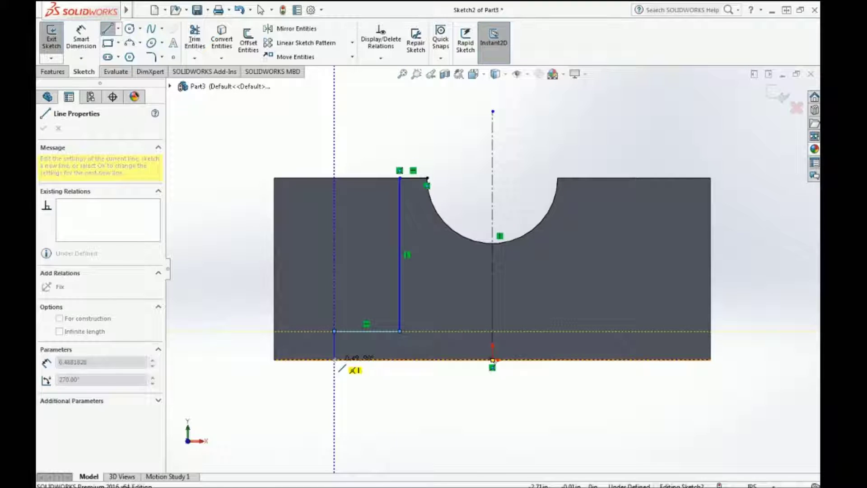
pyautogui.click(334, 360)
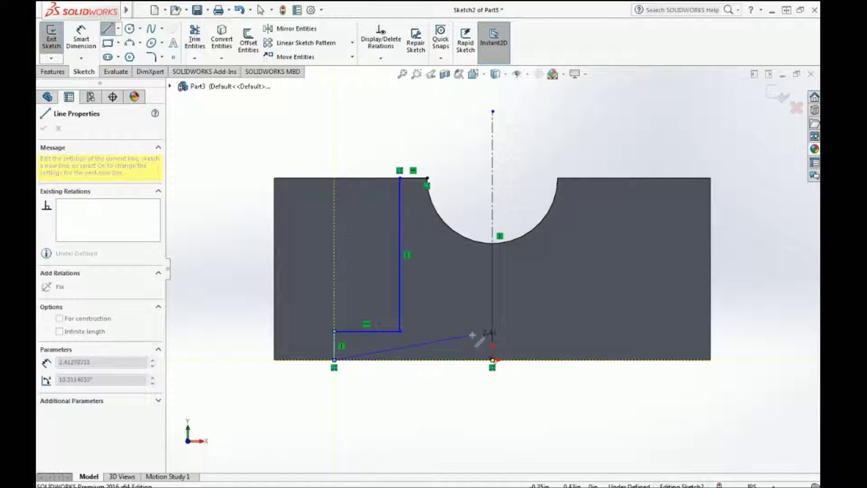
pyautogui.click(492, 360)
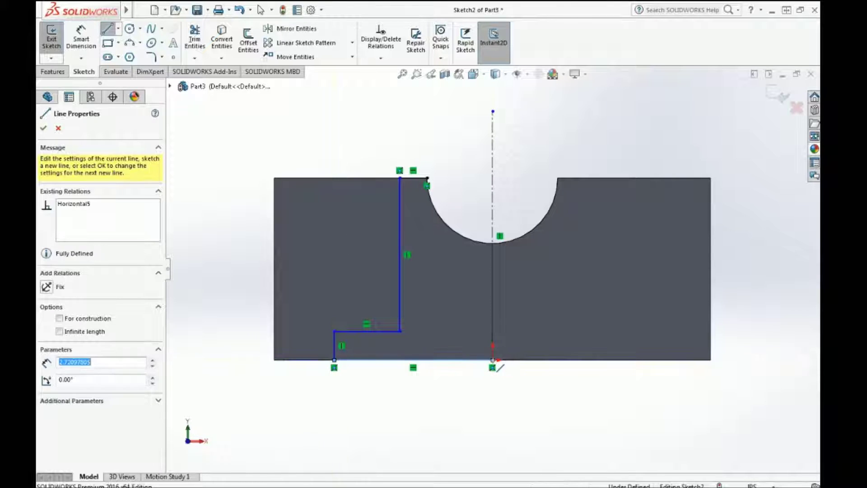
pyautogui.press('Escape')
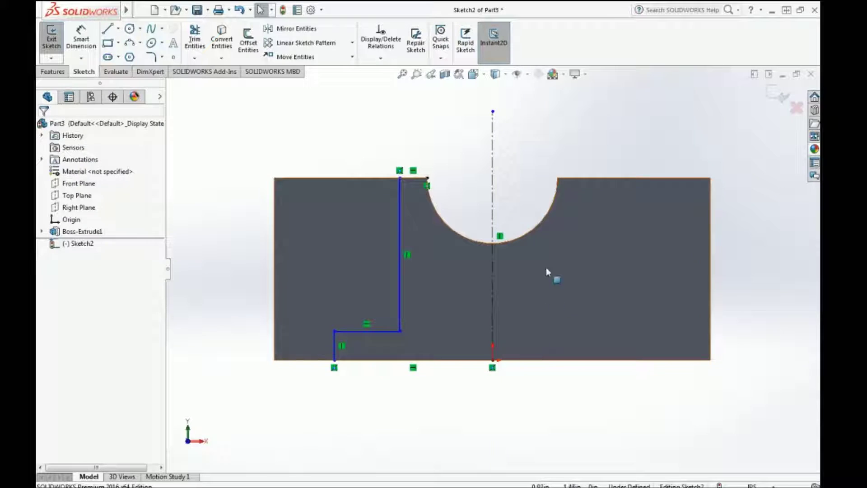
# Preview mirroring four left-half lines about the vertical centerline, then cancel without changing the sketch
pyautogui.click(289, 36)
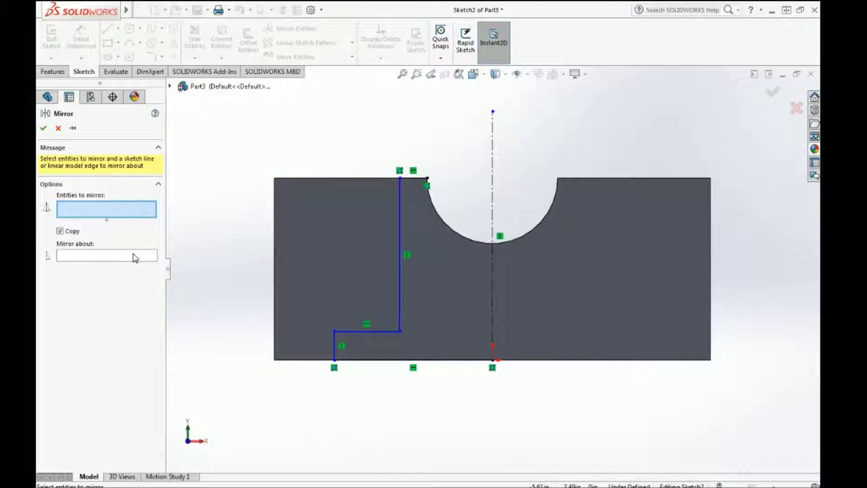
pyautogui.click(132, 259)
pyautogui.click(493, 209)
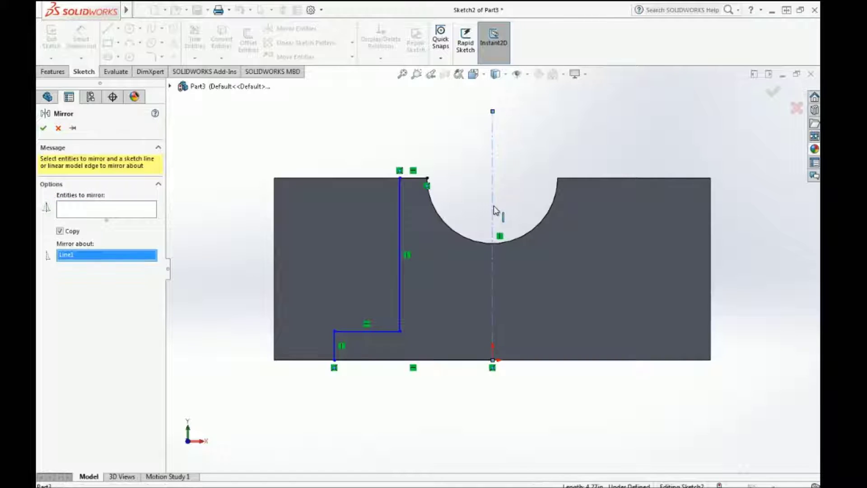
pyautogui.click(147, 212)
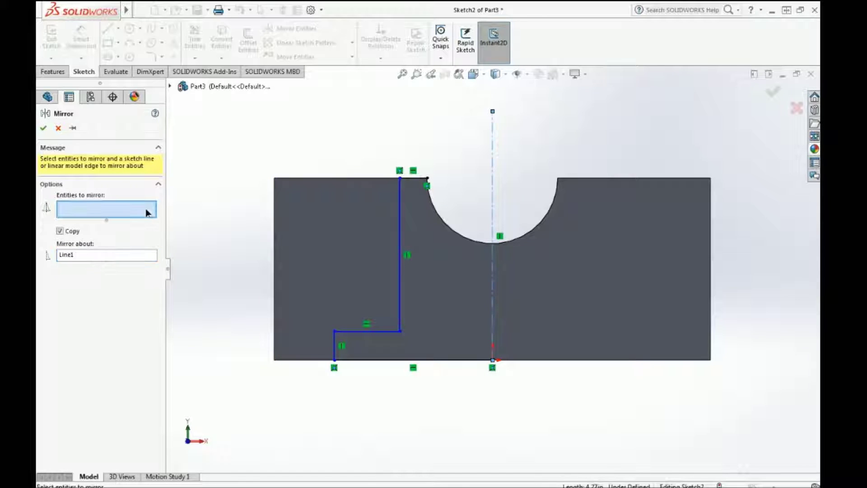
pyautogui.click(414, 179)
pyautogui.click(402, 213)
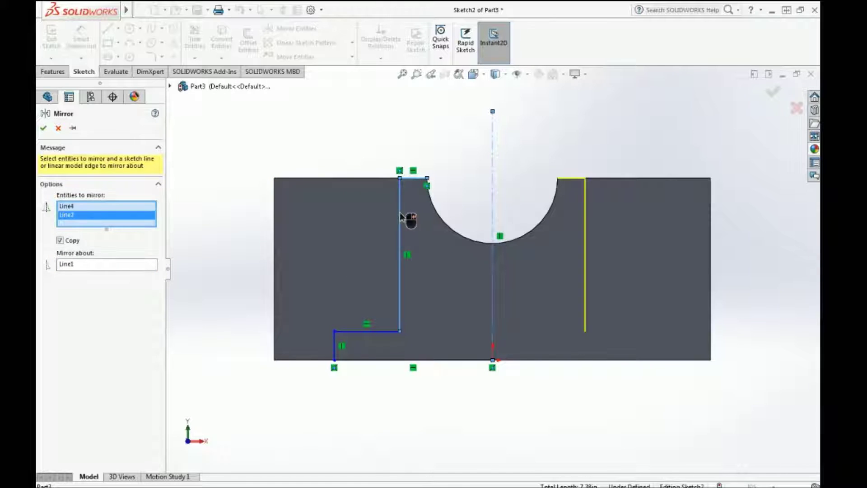
pyautogui.click(383, 331)
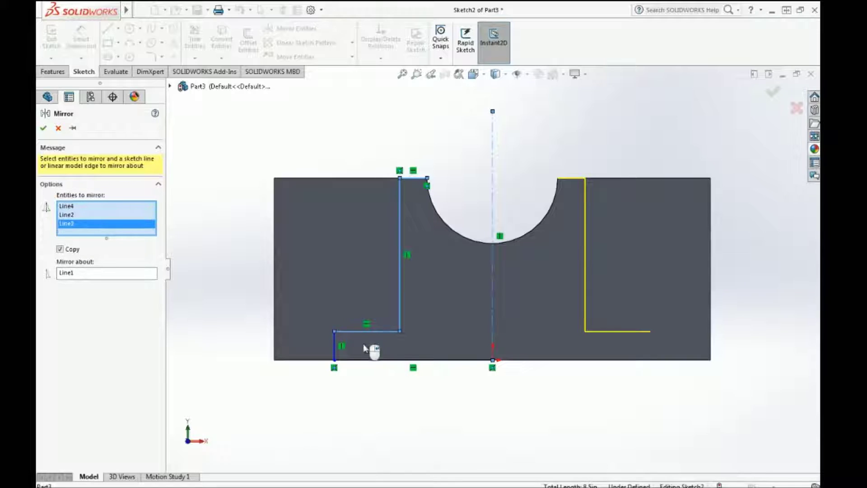
pyautogui.click(335, 357)
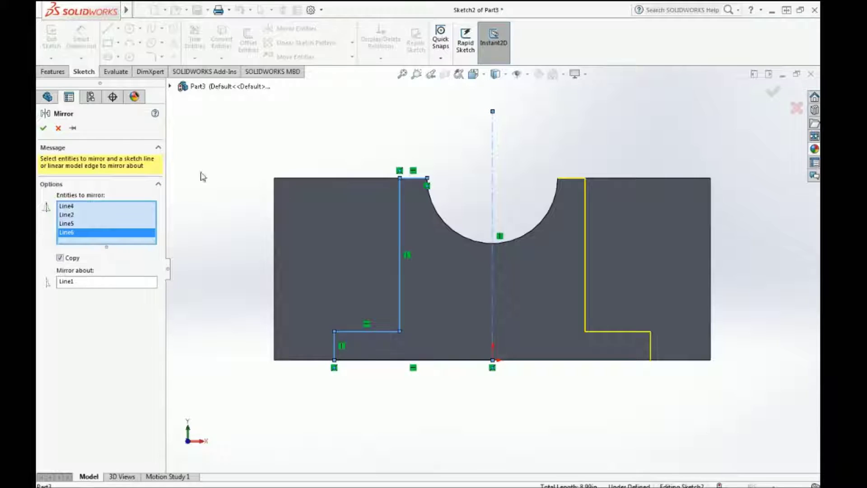
pyautogui.click(59, 128)
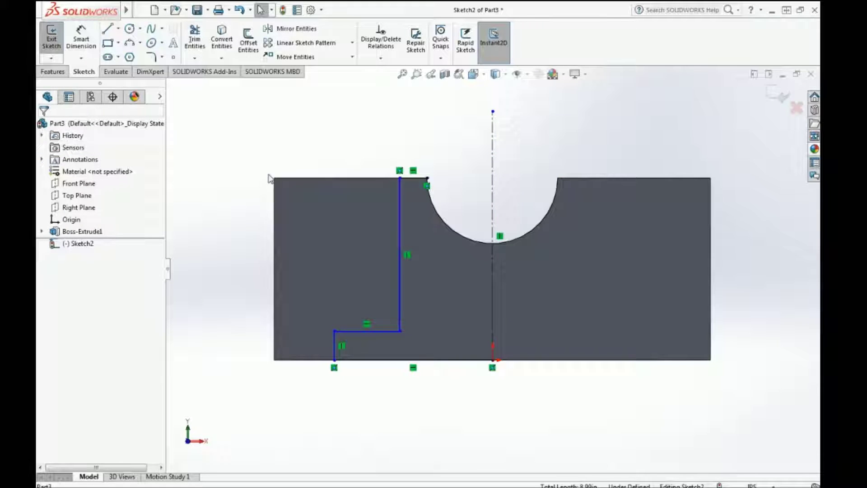
pyautogui.click(81, 38)
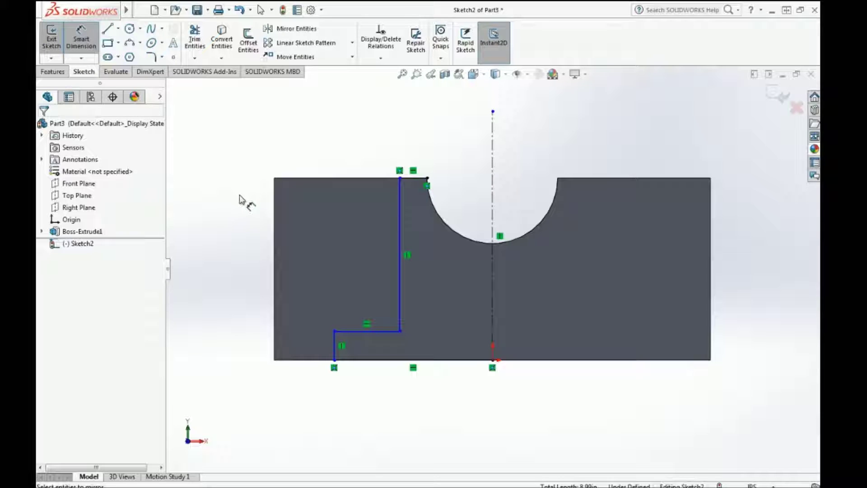
# Dimension the inner lines 3.50 and the outer lines 6.00 across the centerline
pyautogui.click(400, 193)
pyautogui.click(493, 192)
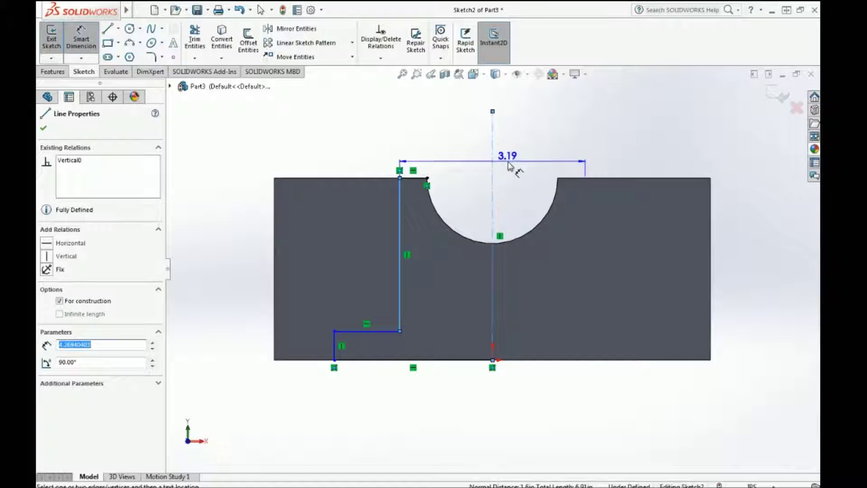
pyautogui.click(513, 135)
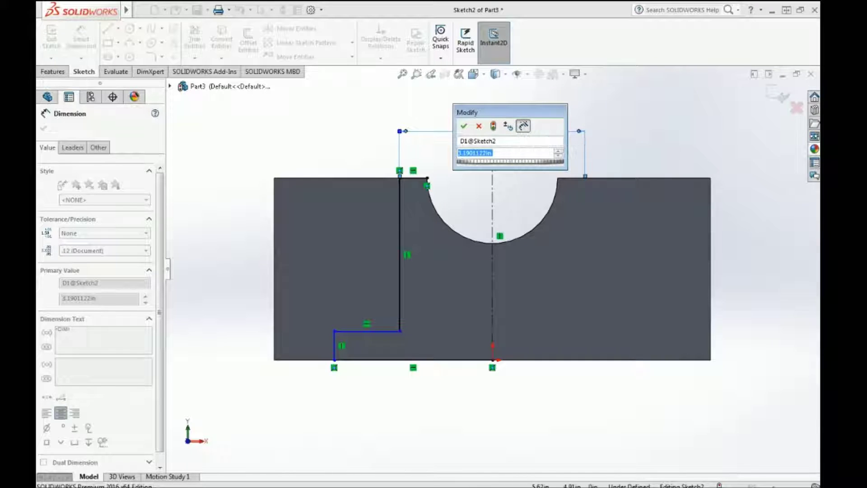
pyautogui.press('End')
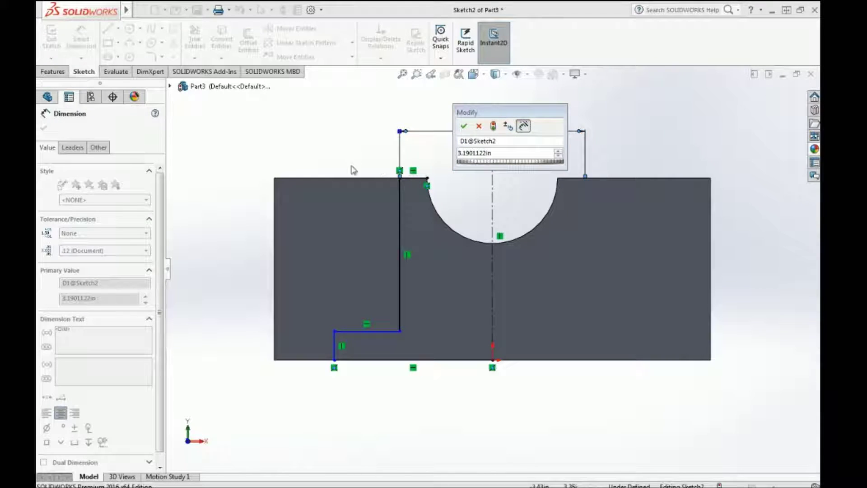
pyautogui.doubleClick(514, 152)
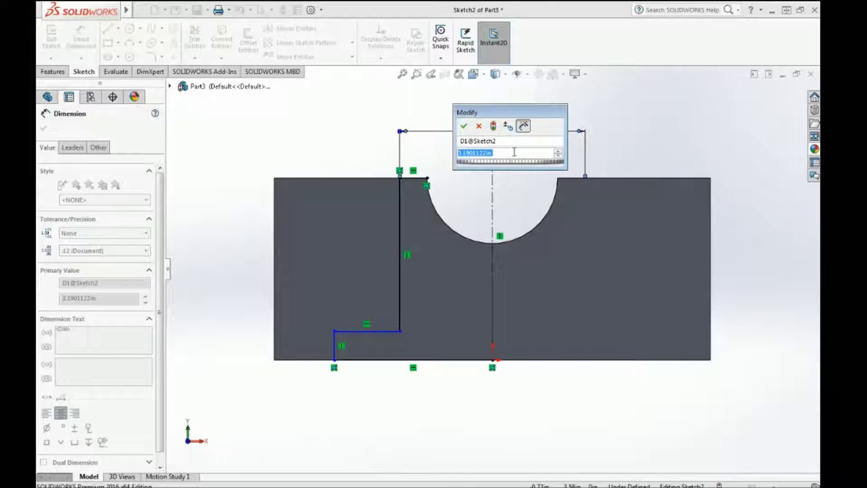
pyautogui.write('3.5')
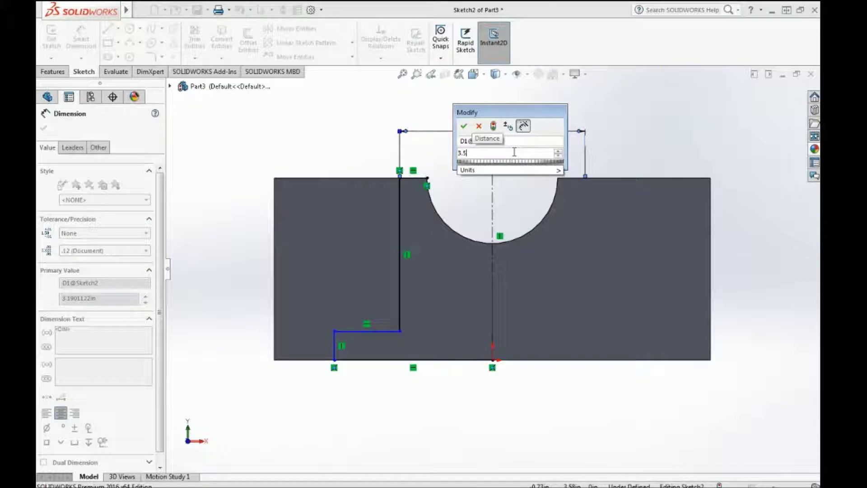
pyautogui.press('Return')
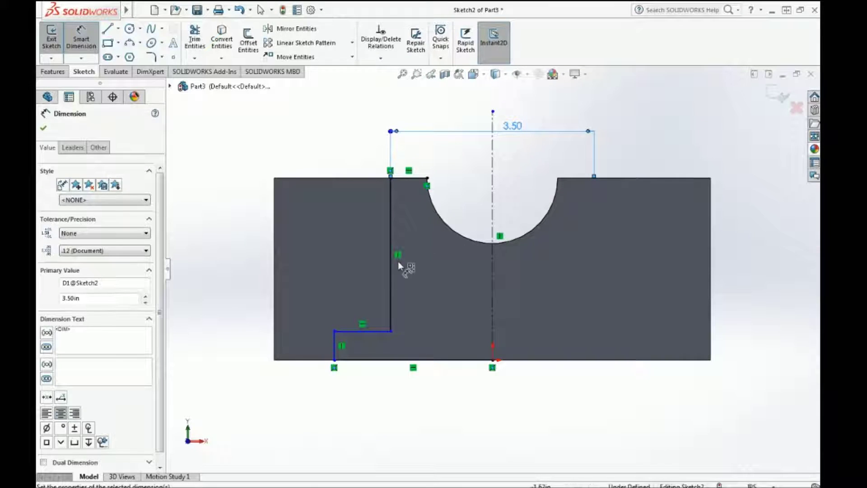
pyautogui.click(334, 343)
pyautogui.click(491, 326)
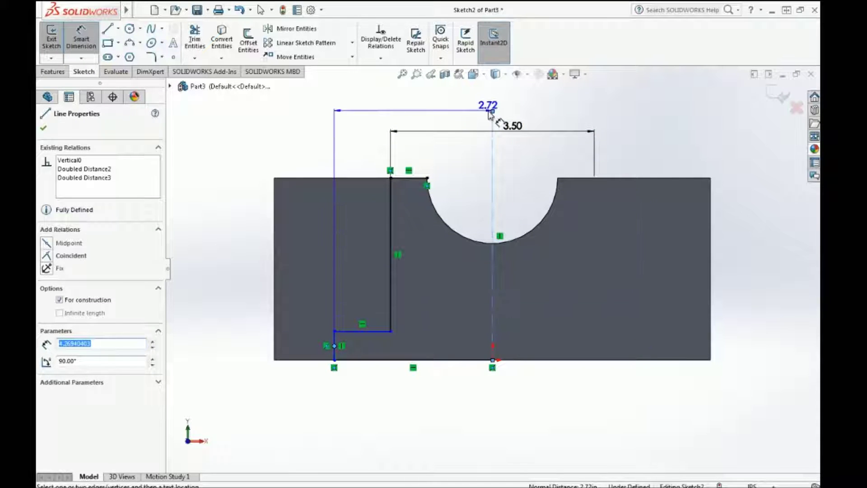
pyautogui.click(511, 113)
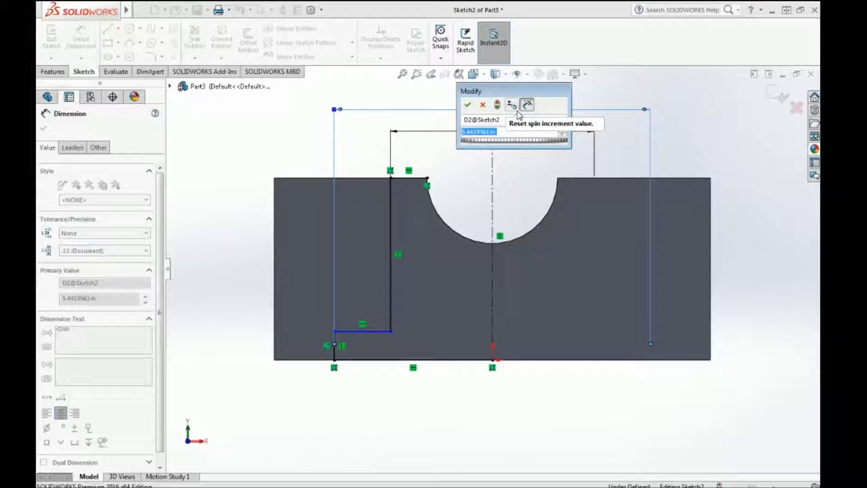
pyautogui.write('6')
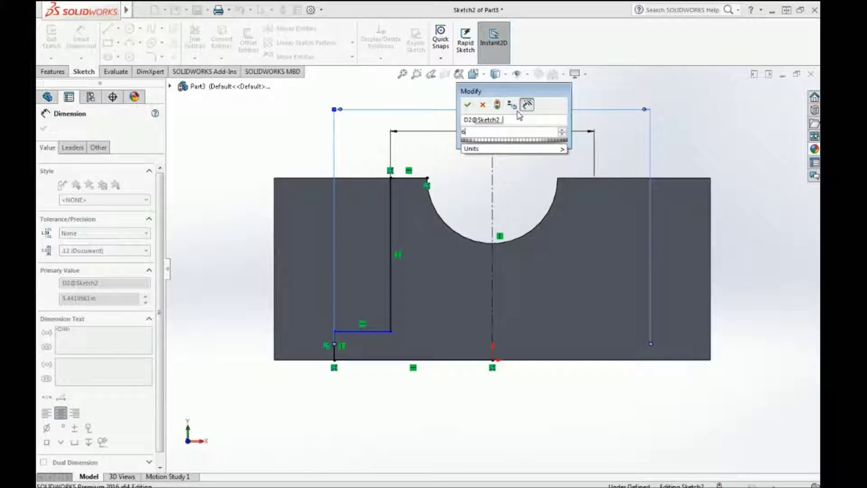
pyautogui.press('Return')
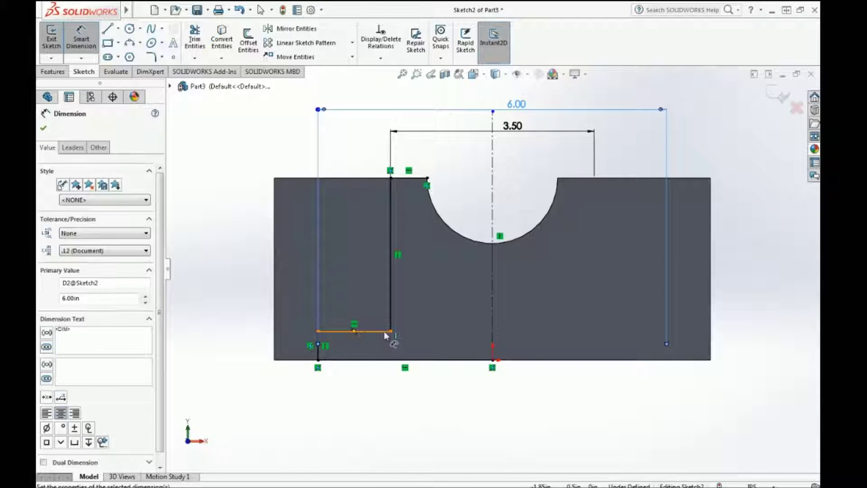
# Dimension the step height to 0.62 from the bottom edge
pyautogui.click(336, 332)
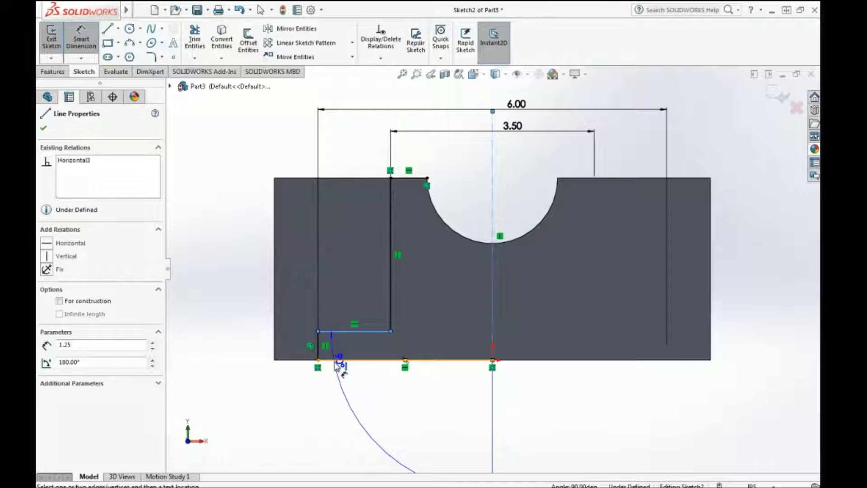
pyautogui.click(374, 347)
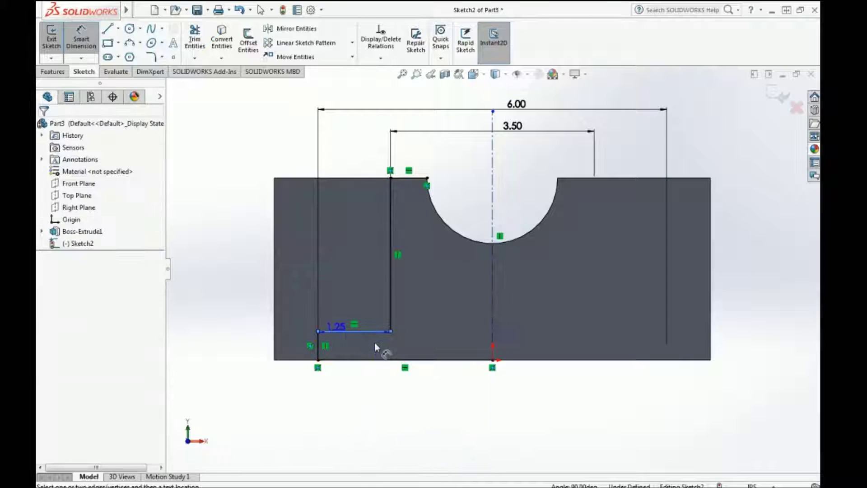
pyautogui.click(355, 359)
pyautogui.click(268, 353)
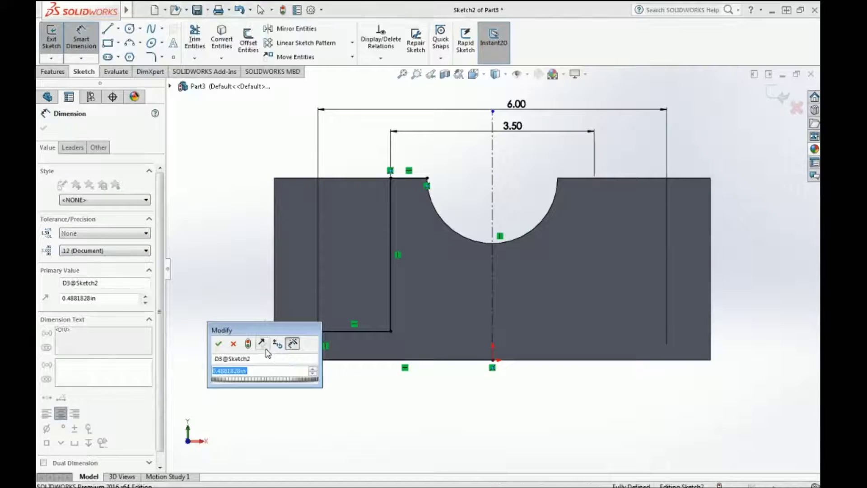
pyautogui.write('0.62')
pyautogui.press('Return')
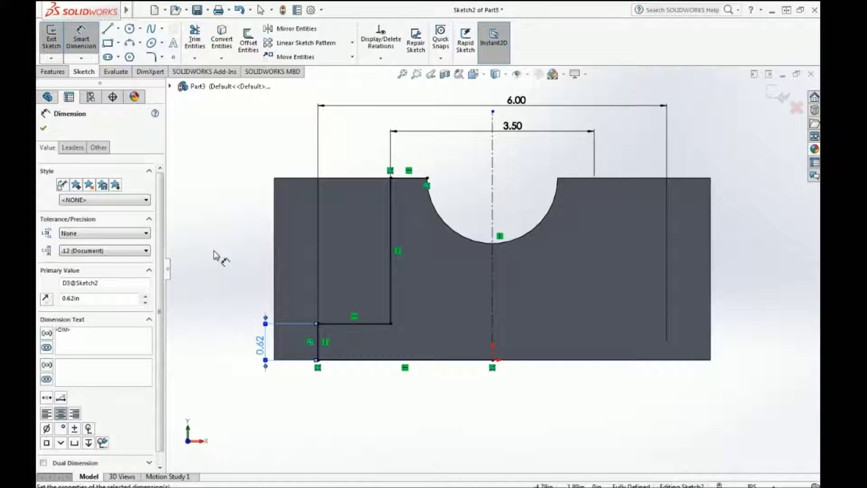
pyautogui.click(195, 246)
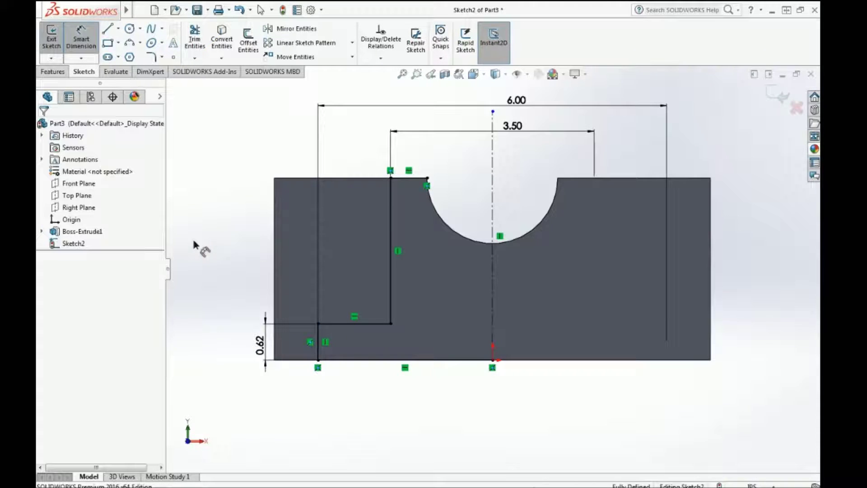
# Mirror the five left-side outline lines about the vertical centerline for a symmetric profile
pyautogui.click(280, 29)
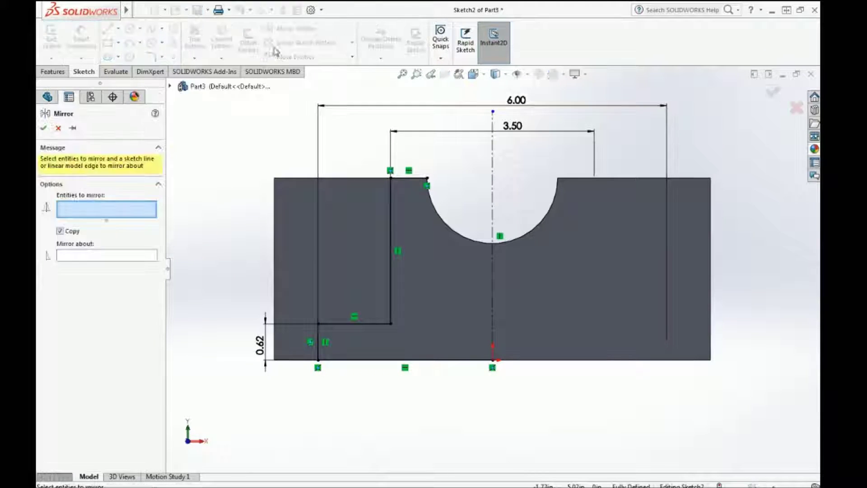
pyautogui.click(80, 255)
pyautogui.click(493, 203)
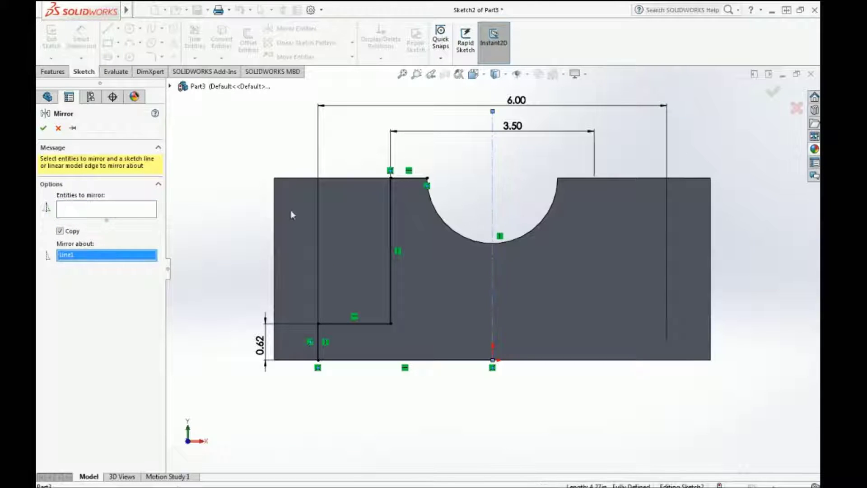
pyautogui.click(87, 214)
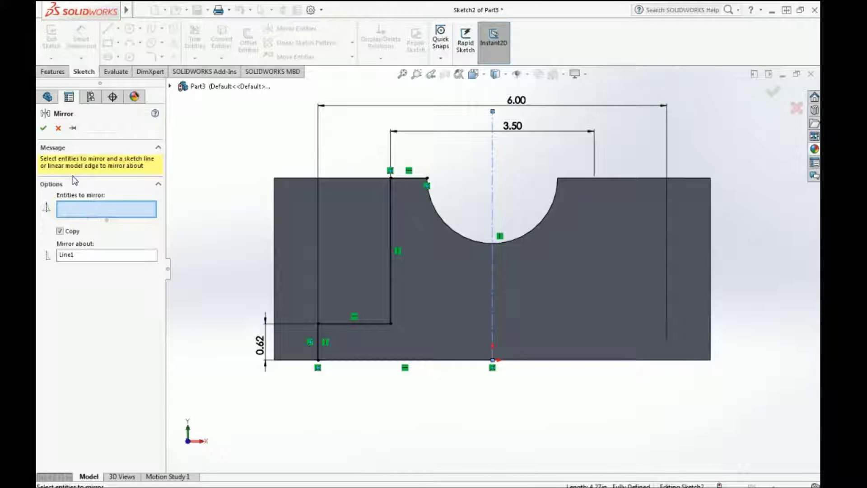
pyautogui.click(412, 178)
pyautogui.click(391, 207)
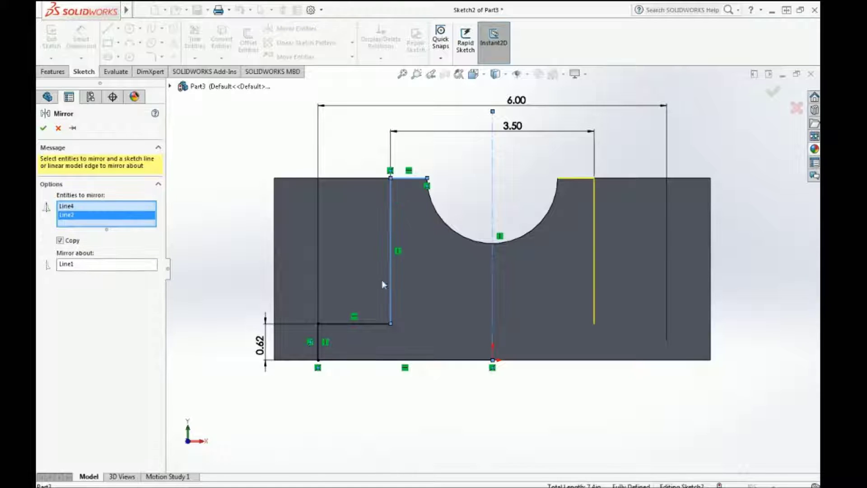
pyautogui.click(366, 323)
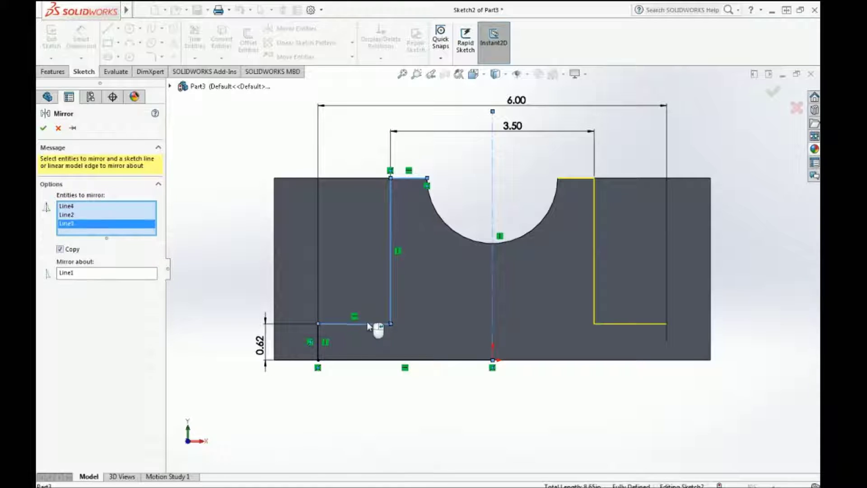
pyautogui.click(319, 355)
pyautogui.click(361, 360)
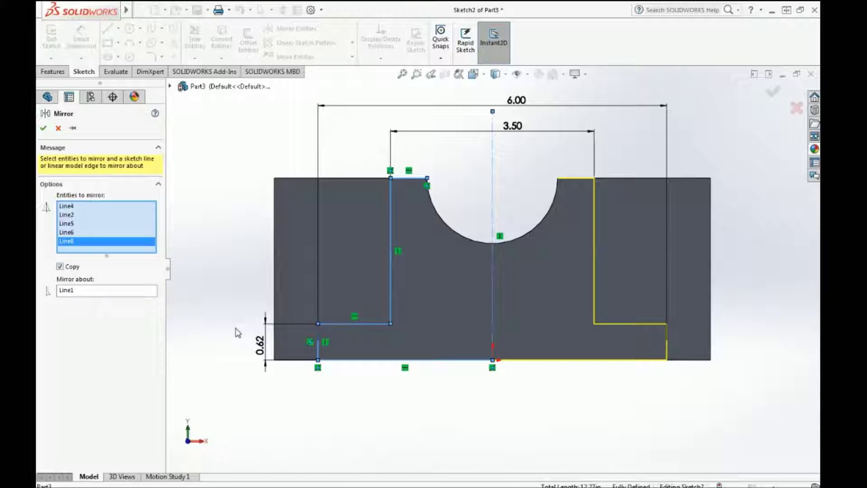
pyautogui.click(43, 129)
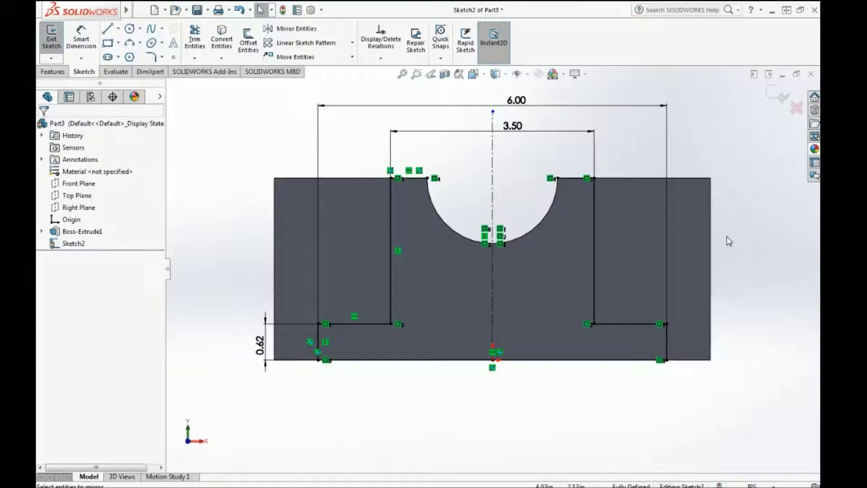
# Exit the sketch and select Sketch2 in the feature tree
pyautogui.moveTo(735, 242)
pyautogui.mouseDown(button='middle')
pyautogui.moveTo(715, 242)
pyautogui.moveTo(670, 269)
pyautogui.moveTo(712, 193)
pyautogui.moveTo(738, 246)
pyautogui.moveTo(719, 240)
pyautogui.mouseUp(button='middle')
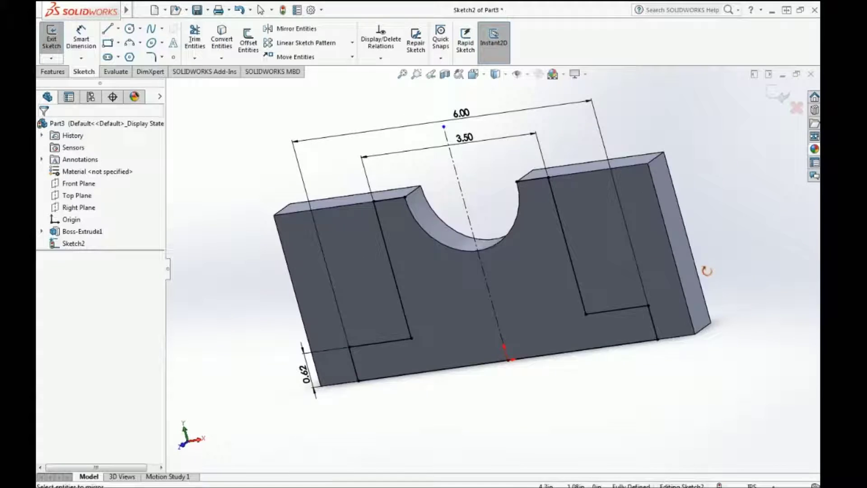
pyautogui.click(47, 47)
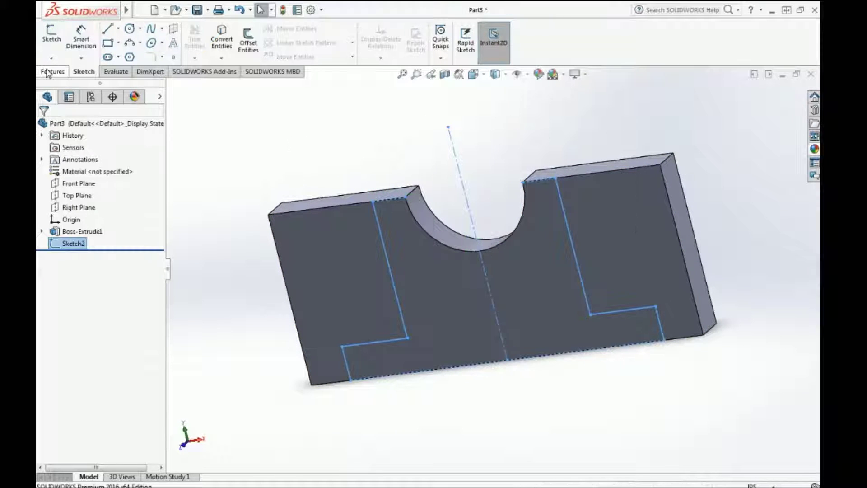
pyautogui.click(51, 72)
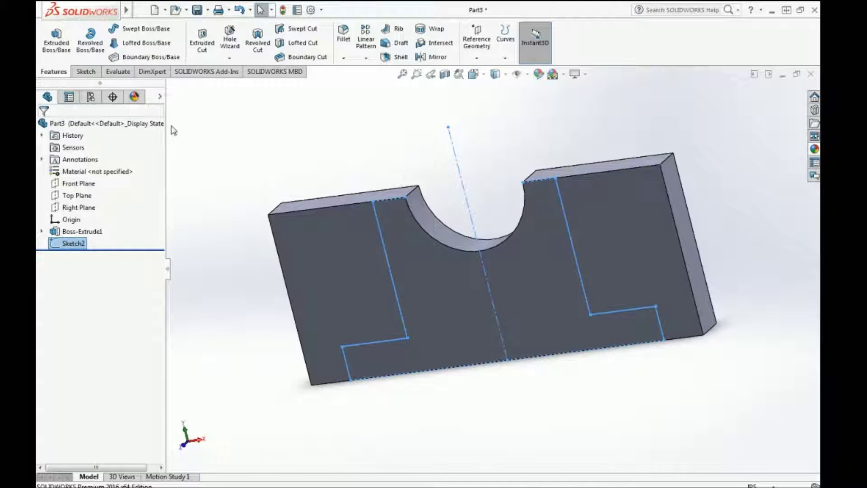
pyautogui.click(247, 175)
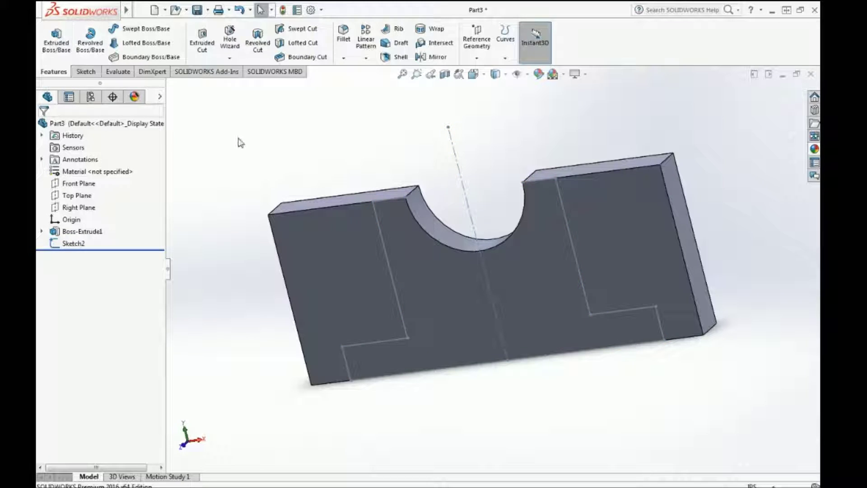
pyautogui.click(72, 247)
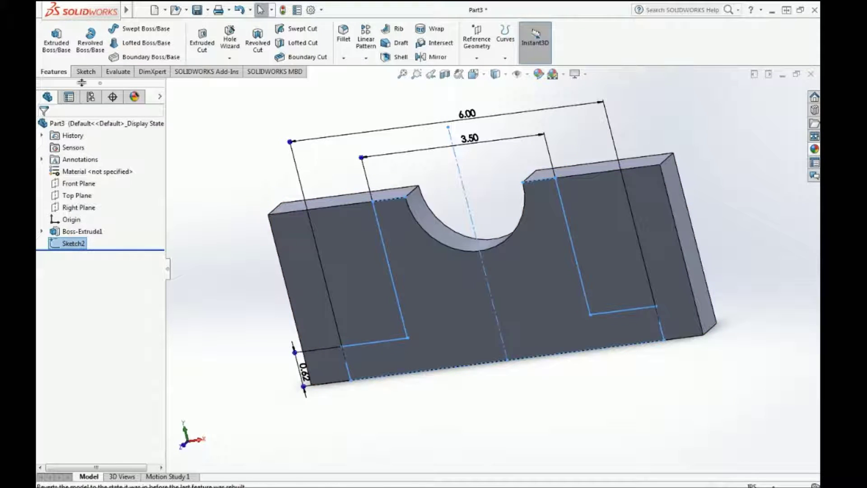
# Preview a thin boss extrusion of Sketch2, trying Mid Plane then Blind, then cancel it
pyautogui.click(53, 47)
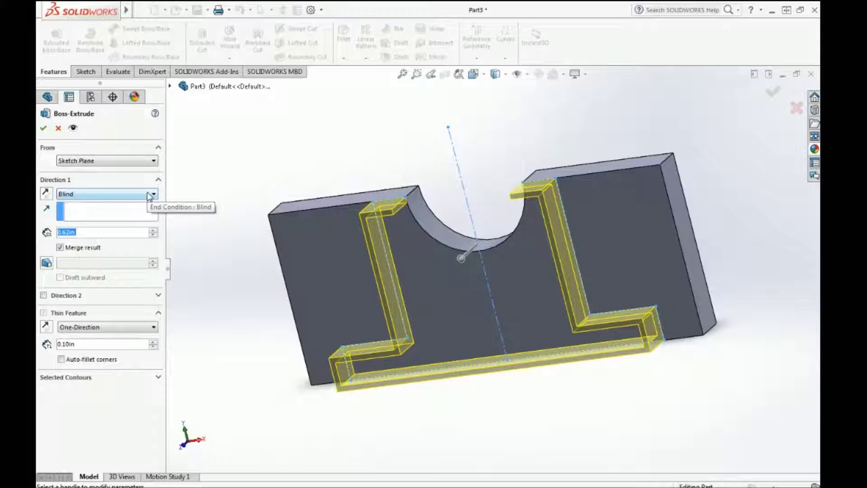
pyautogui.click(149, 194)
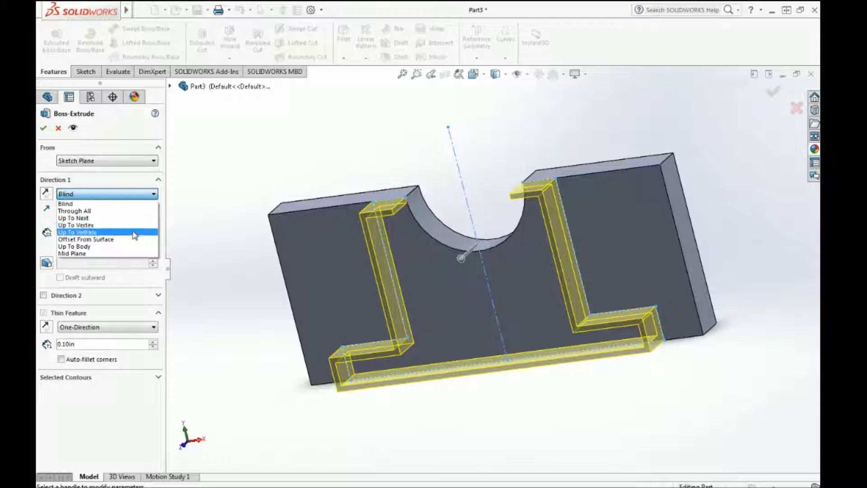
pyautogui.click(126, 253)
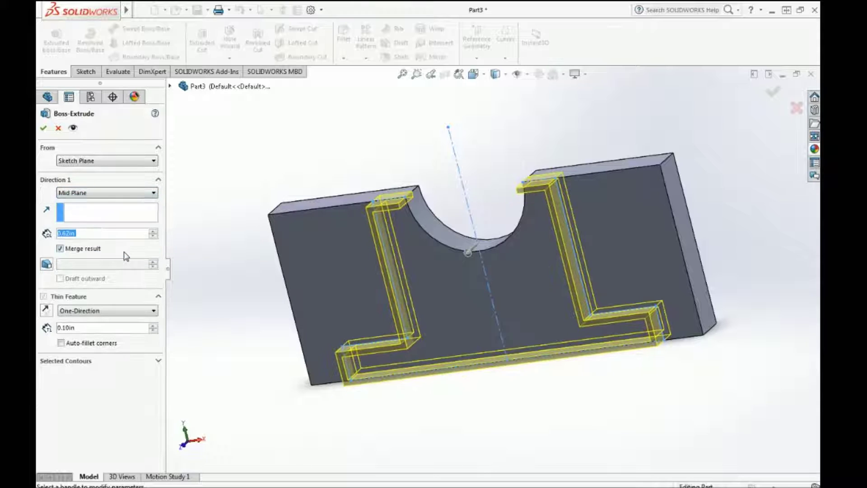
pyautogui.click(153, 194)
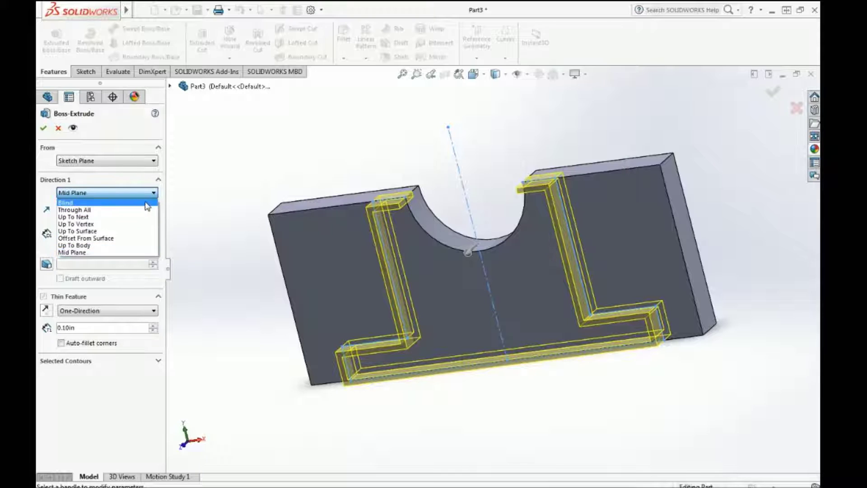
pyautogui.click(148, 202)
pyautogui.moveTo(480, 189); pyautogui.dragTo(509, 145, button='middle')
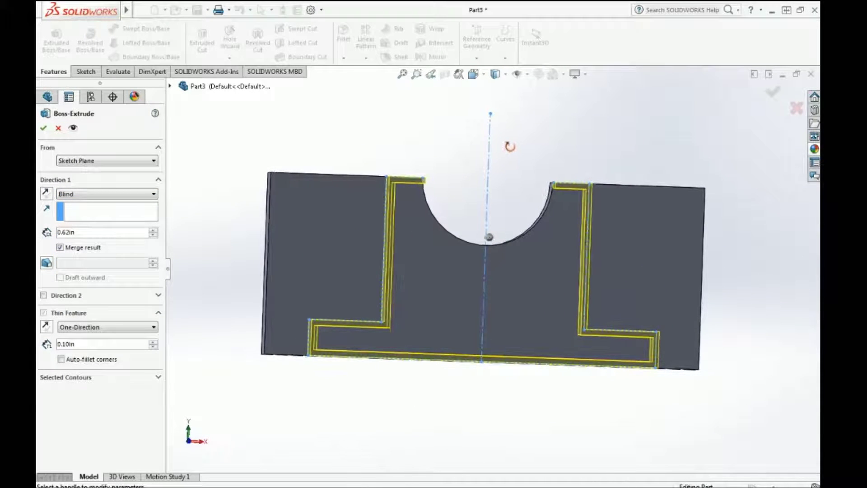
pyautogui.moveTo(510, 146); pyautogui.dragTo(500, 159, button='middle')
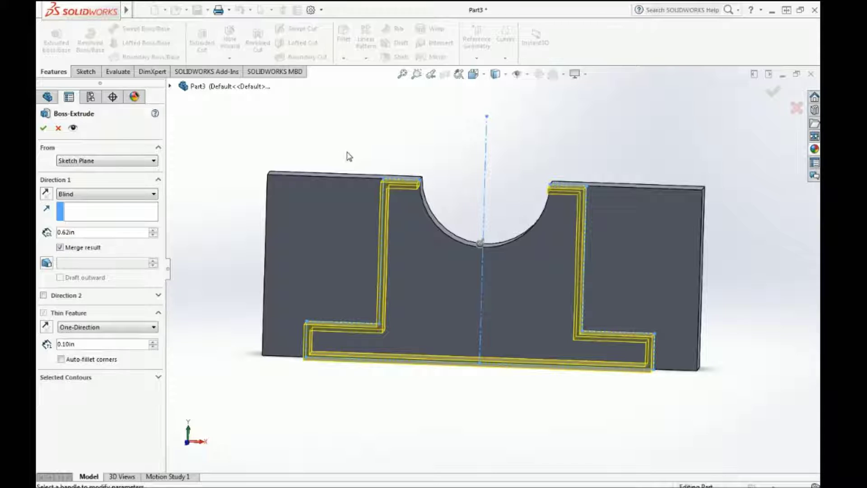
pyautogui.click(57, 127)
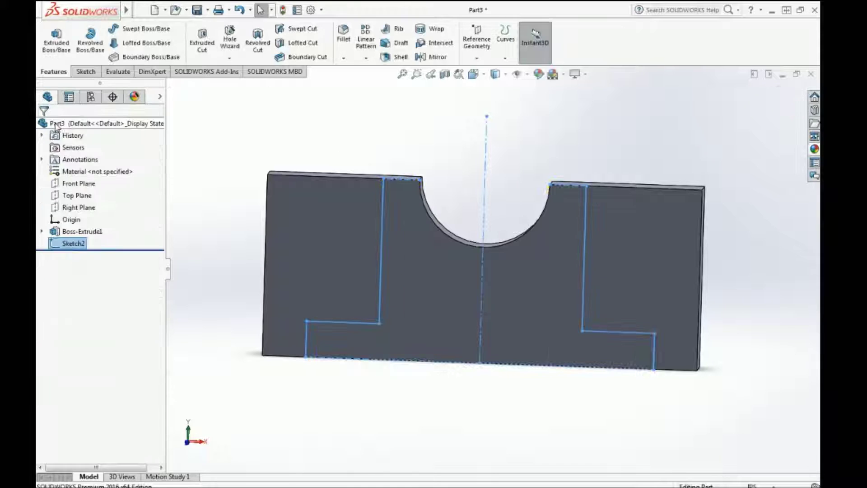
# Edit Sketch2, convert the semicircular cutout's arc edge into it, and exit the sketch
pyautogui.rightClick(68, 245)
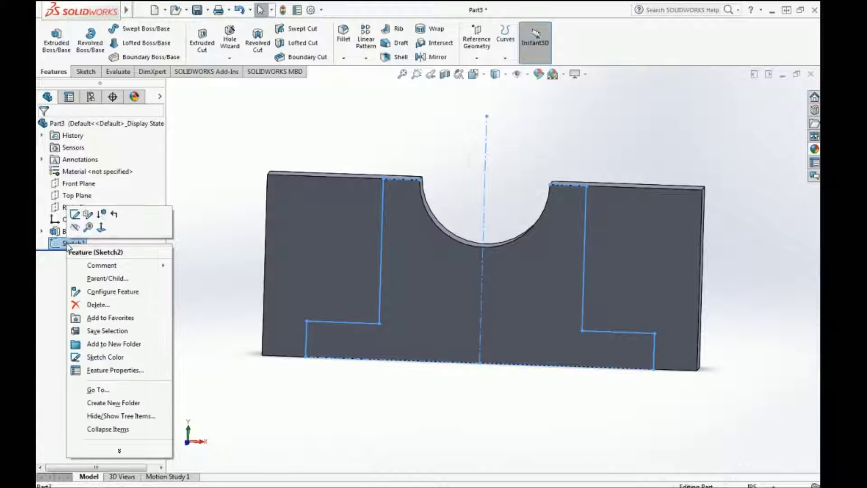
pyautogui.click(75, 214)
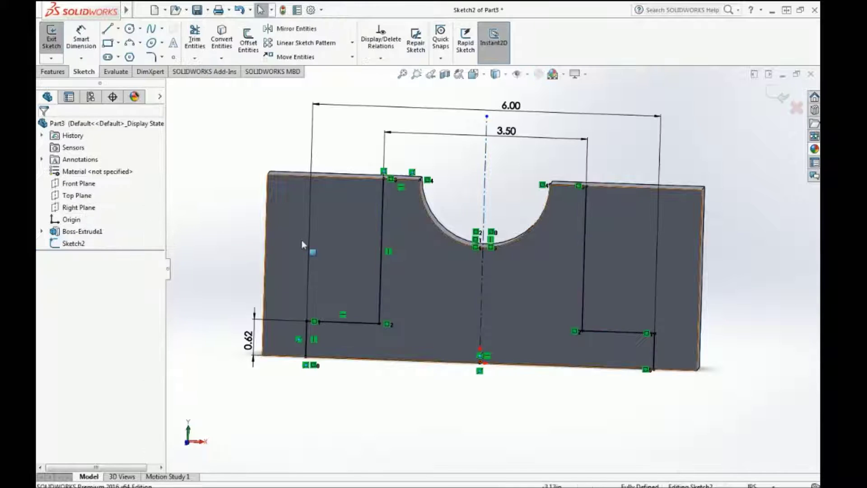
pyautogui.click(225, 43)
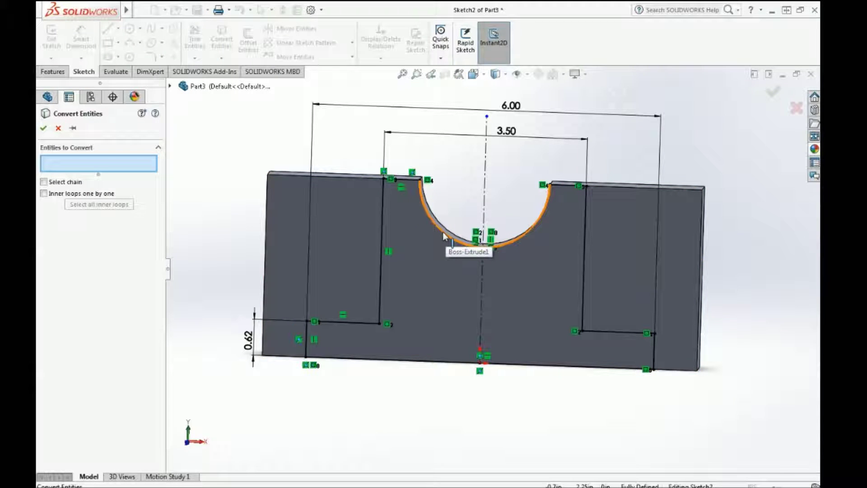
pyautogui.click(444, 236)
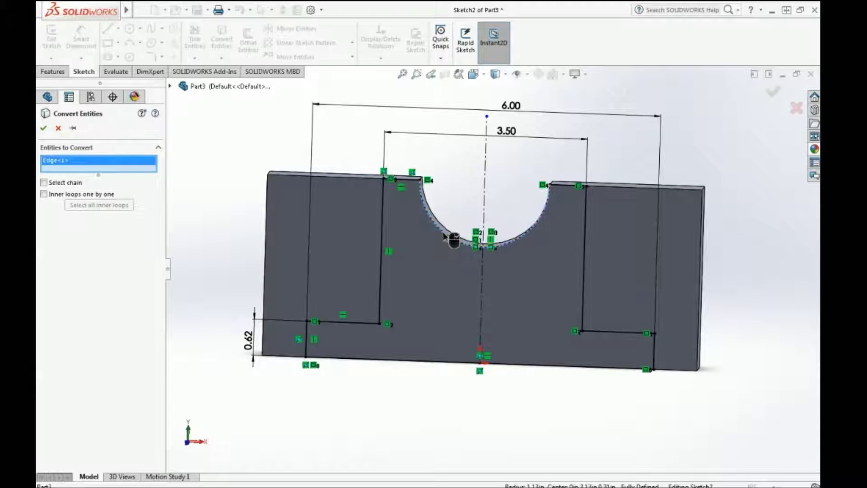
pyautogui.click(43, 128)
pyautogui.moveTo(454, 135)
pyautogui.mouseDown(button='middle')
pyautogui.moveTo(441, 154)
pyautogui.moveTo(457, 153)
pyautogui.mouseUp(button='middle')
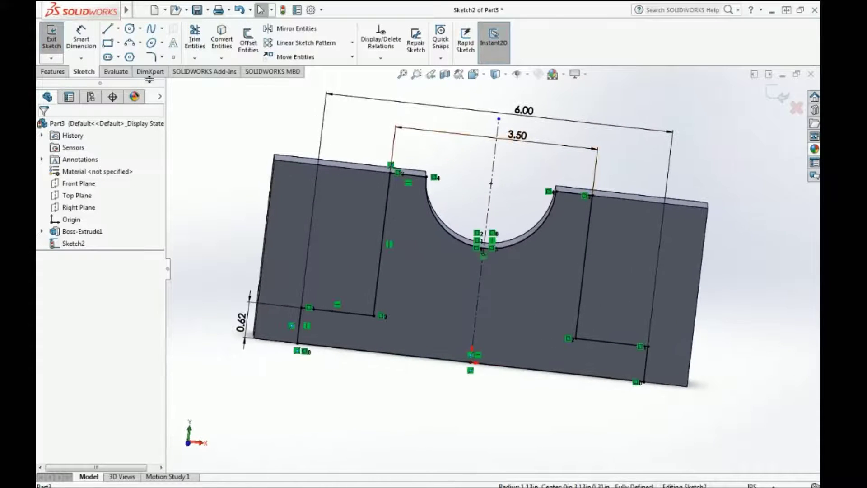
pyautogui.click(51, 37)
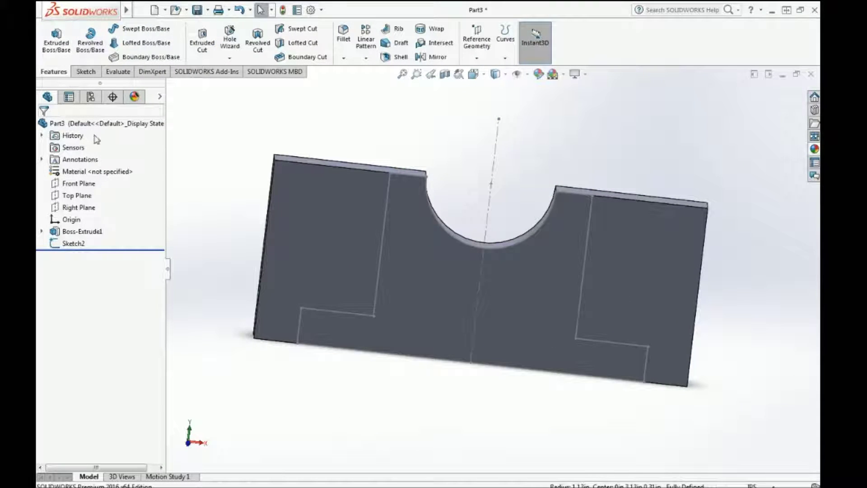
# Extrude Sketch2 as a blind boss 2.5-0.62 = 1.88 in deep, creating Boss-Extrude2
pyautogui.click(56, 38)
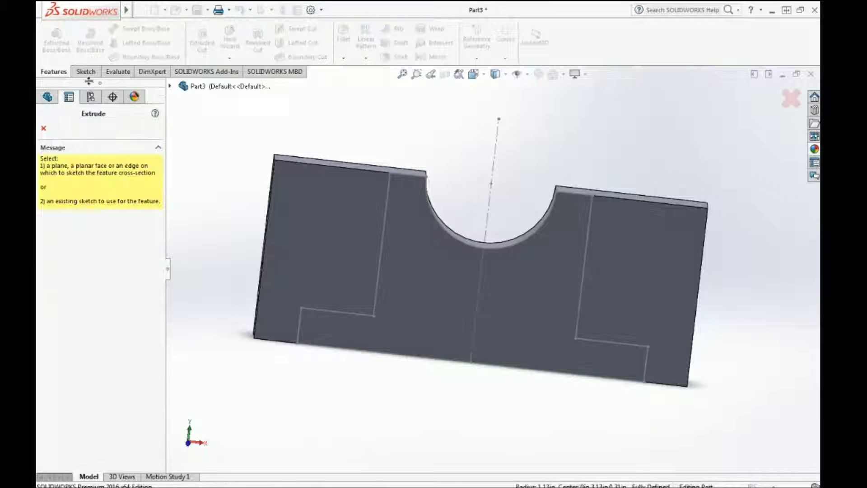
pyautogui.click(169, 85)
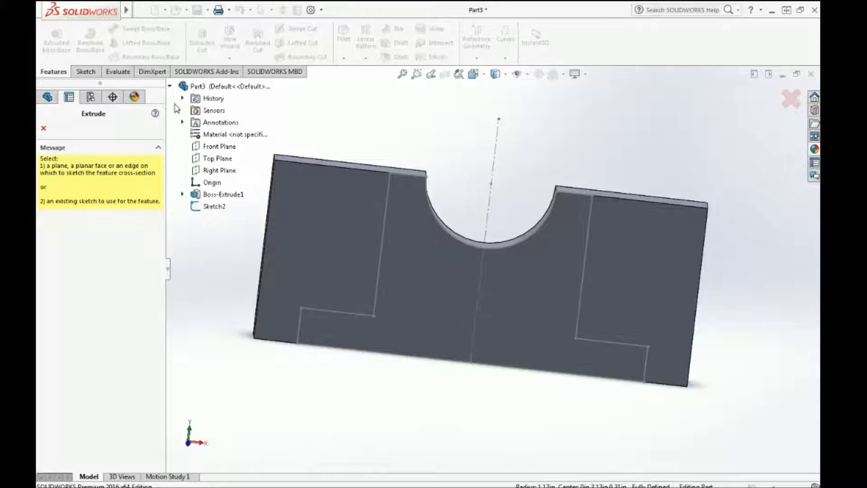
pyautogui.click(213, 207)
pyautogui.moveTo(426, 132)
pyautogui.mouseDown(button='middle')
pyautogui.moveTo(384, 145)
pyautogui.moveTo(414, 154)
pyautogui.mouseUp(button='middle')
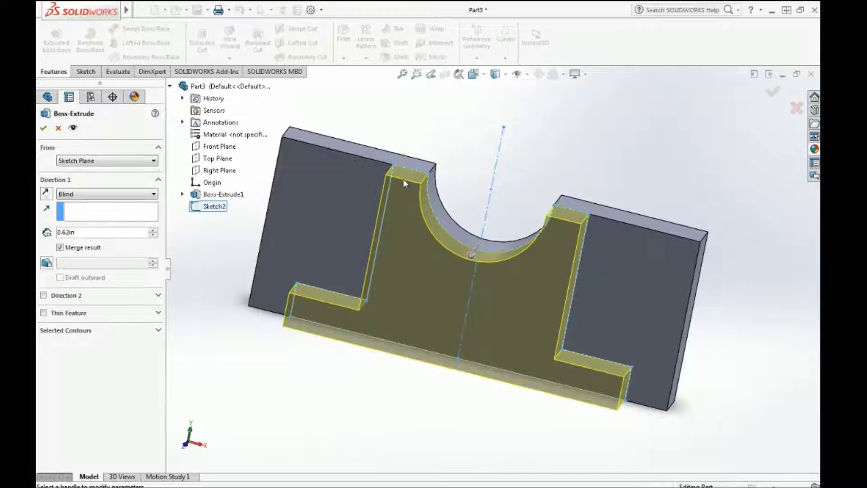
pyautogui.moveTo(648, 227); pyautogui.dragTo(606, 255, button='middle')
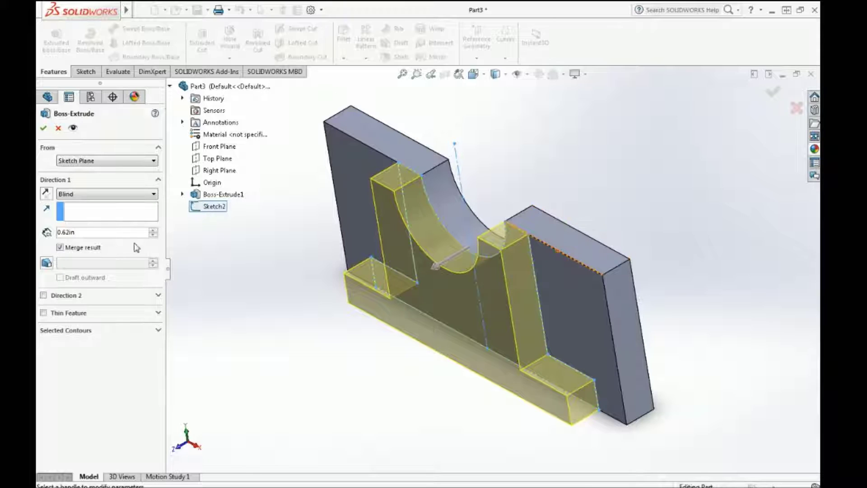
pyautogui.click(95, 230)
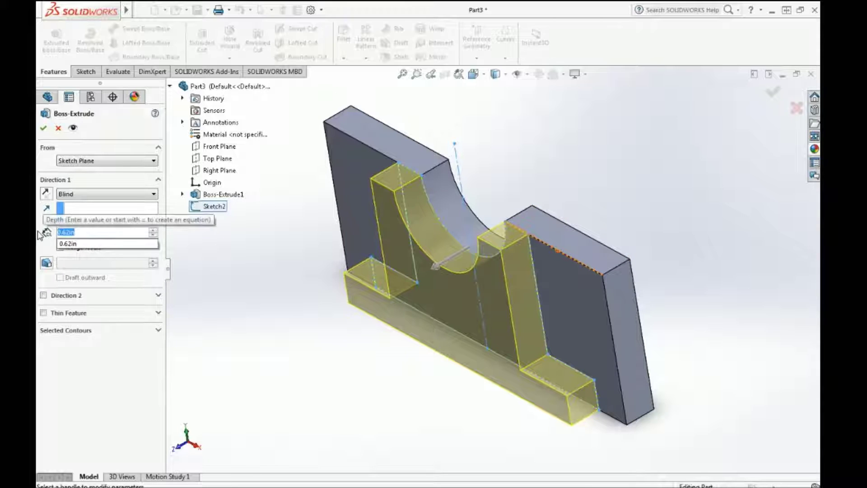
pyautogui.write('2.5')
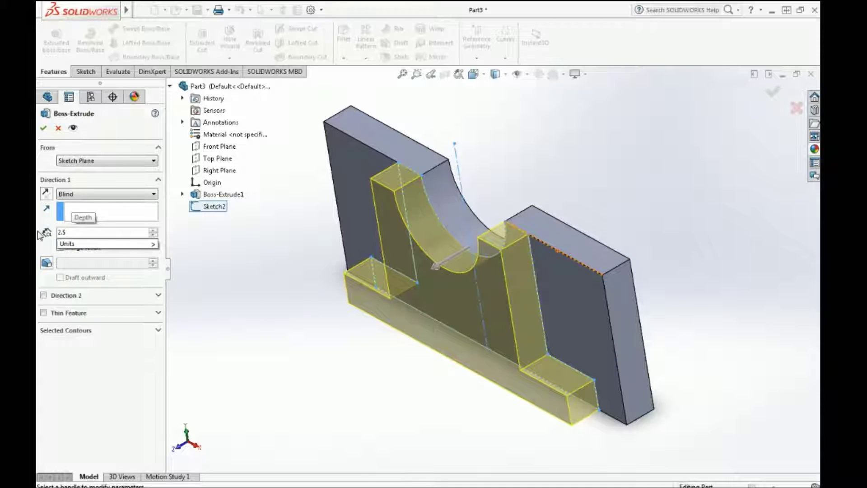
pyautogui.write('-')
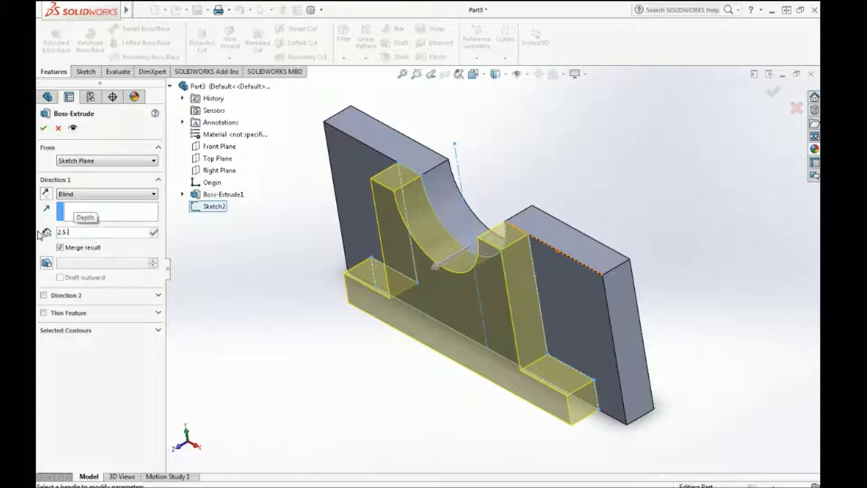
pyautogui.write('0')
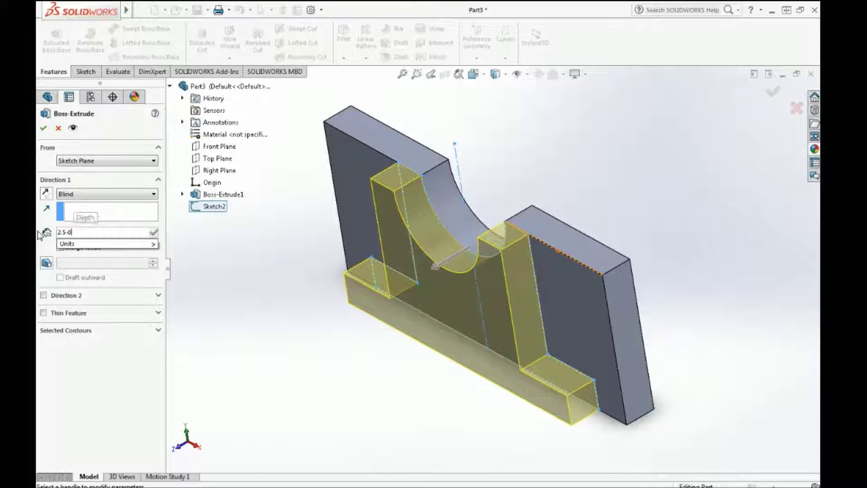
pyautogui.write('.')
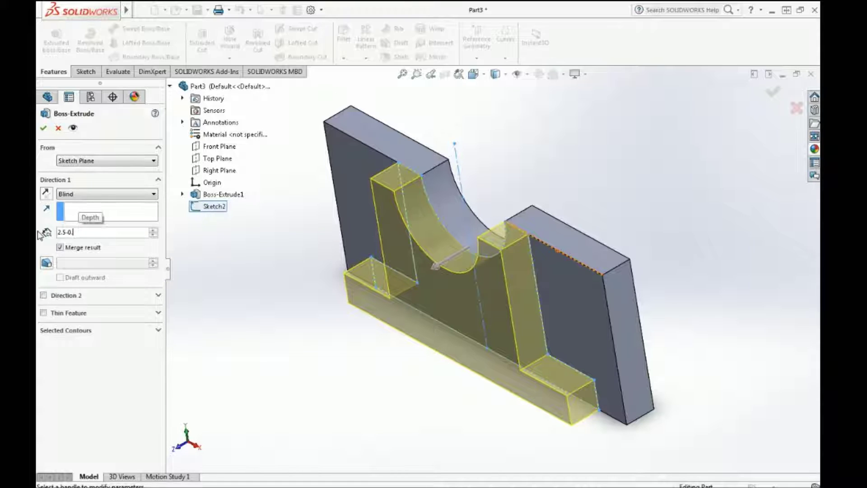
pyautogui.write('62')
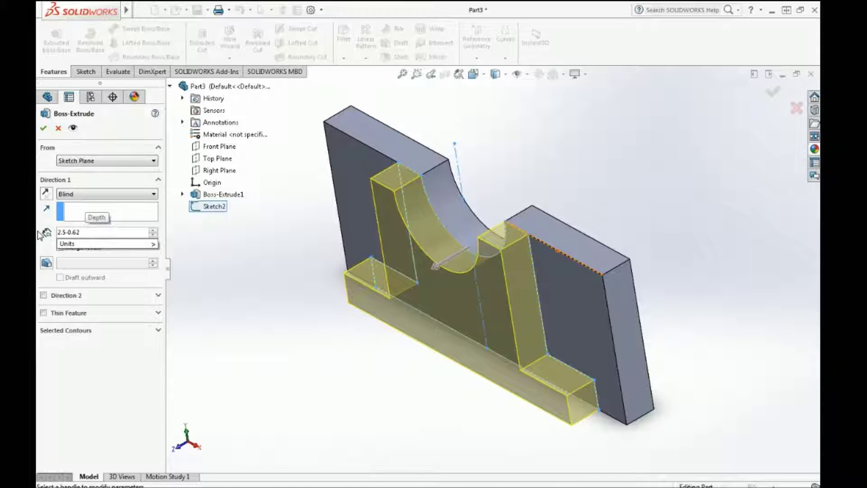
pyautogui.press('Return')
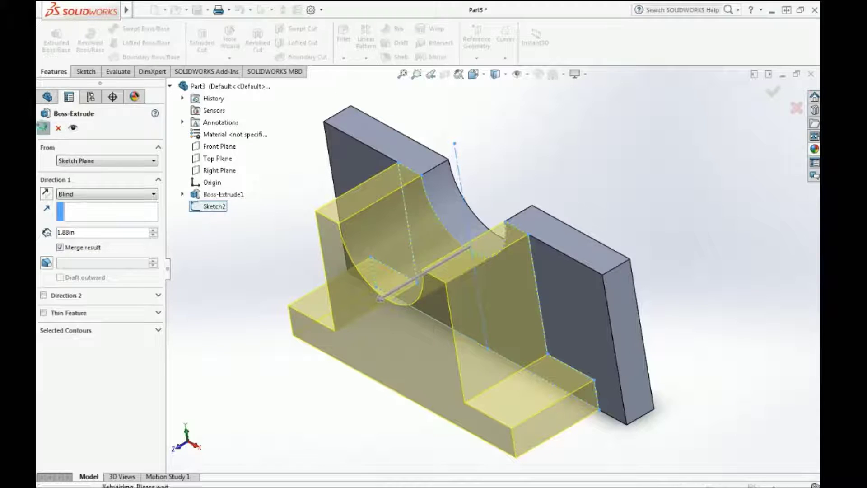
pyautogui.click(44, 128)
pyautogui.moveTo(205, 270)
pyautogui.mouseDown(button='middle')
pyautogui.moveTo(243, 201)
pyautogui.moveTo(289, 329)
pyautogui.moveTo(236, 283)
pyautogui.moveTo(247, 215)
pyautogui.moveTo(229, 248)
pyautogui.moveTo(248, 273)
pyautogui.mouseUp(button='middle')
pyautogui.click(227, 184)
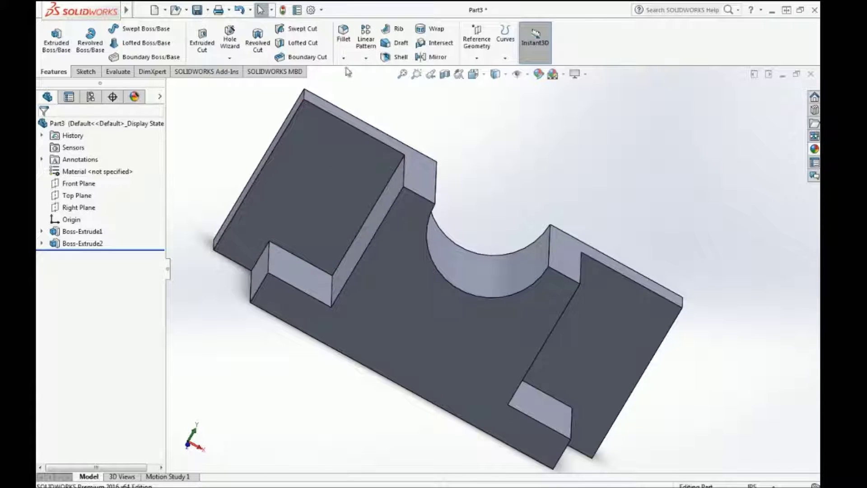
# Fillet two outer bottom plate edges with a 0.50 in radius and orbit to inspect them
pyautogui.click(345, 37)
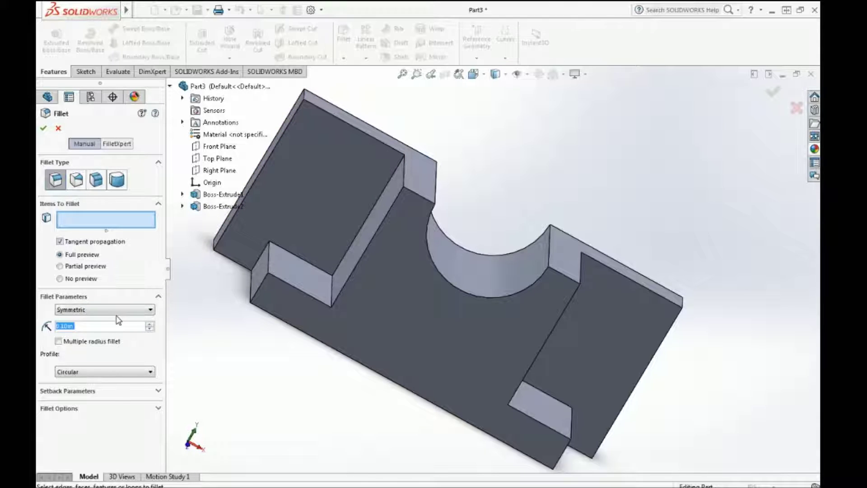
pyautogui.write('0.5')
pyautogui.press('Return')
pyautogui.click(261, 287)
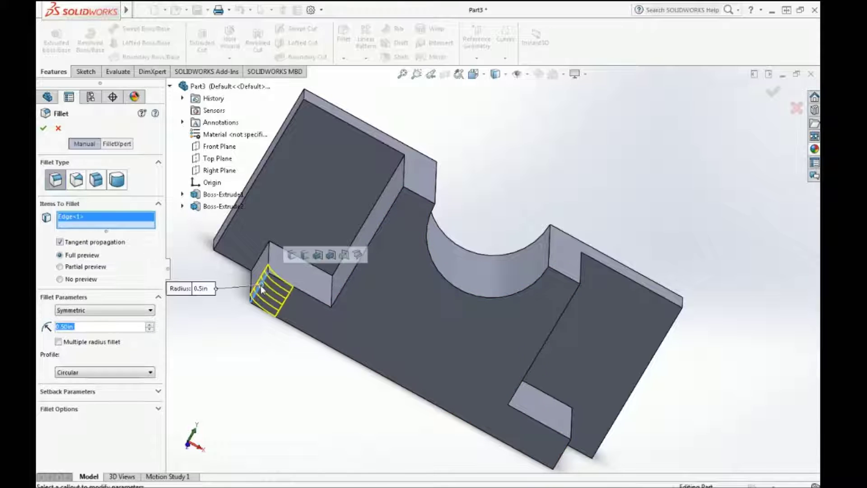
pyautogui.click(564, 455)
pyautogui.moveTo(681, 377)
pyautogui.mouseDown(button='middle')
pyautogui.moveTo(633, 389)
pyautogui.moveTo(555, 374)
pyautogui.mouseUp(button='middle')
pyautogui.scroll(3, 555, 375)
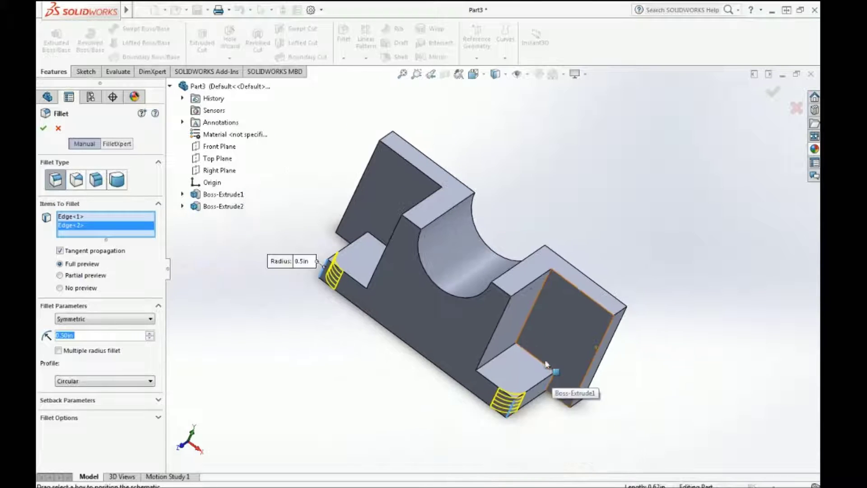
pyautogui.moveTo(514, 310); pyautogui.dragTo(518, 353, button='middle')
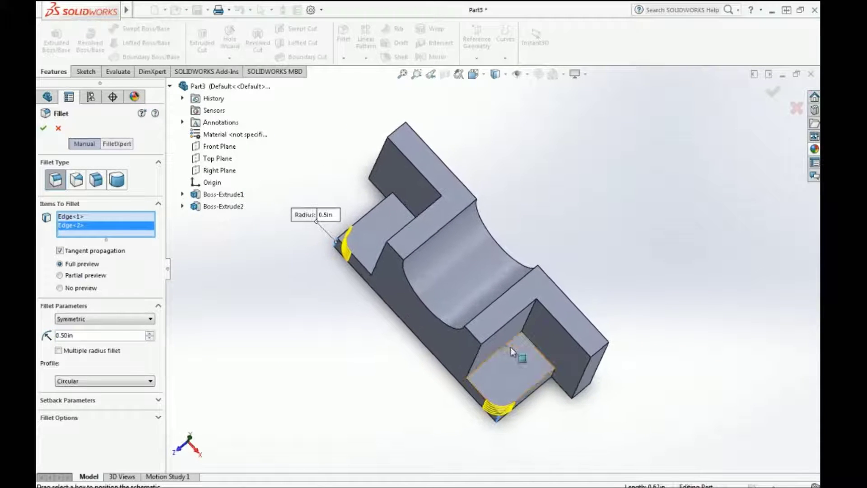
pyautogui.click(43, 128)
pyautogui.moveTo(257, 347); pyautogui.dragTo(281, 323, button='middle')
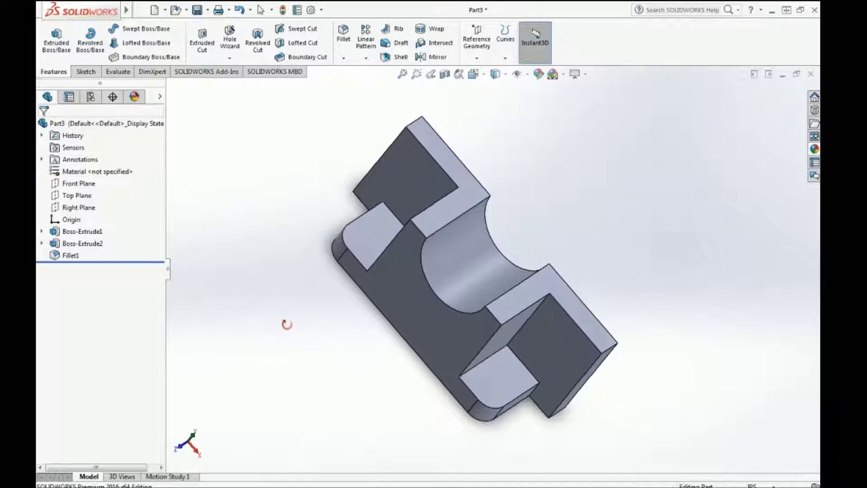
pyautogui.moveTo(281, 323); pyautogui.dragTo(287, 330)
pyautogui.press('Escape')
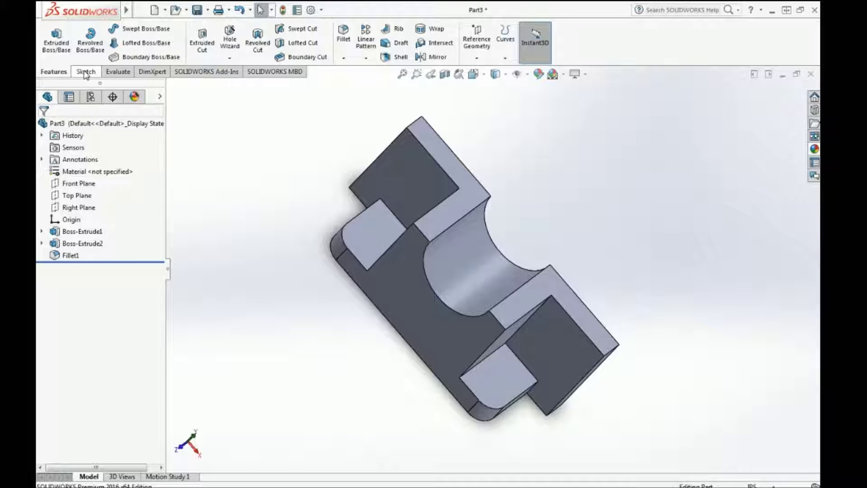
# Discard a trial sketch on a step face and start a new sketch on the Top Plane
pyautogui.click(84, 72)
pyautogui.click(52, 37)
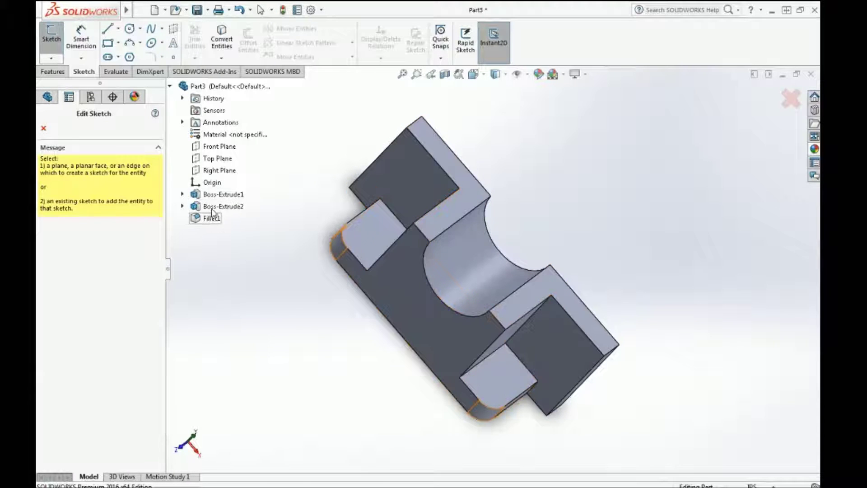
pyautogui.click(373, 240)
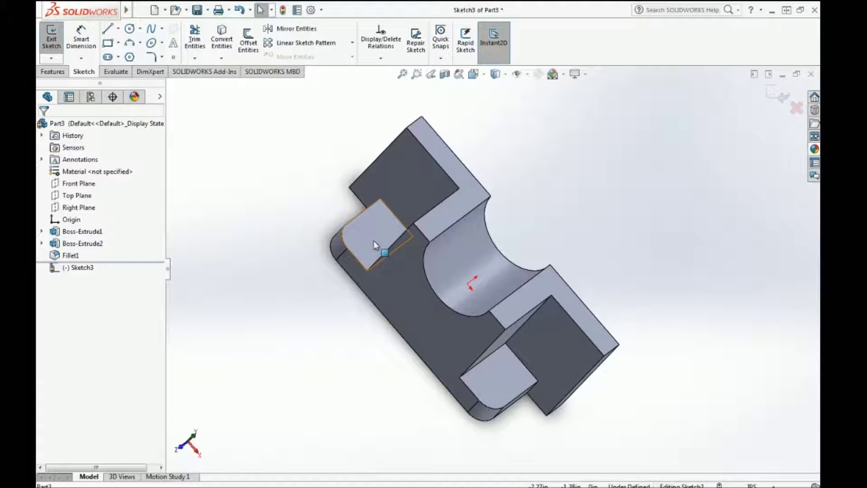
pyautogui.click(51, 45)
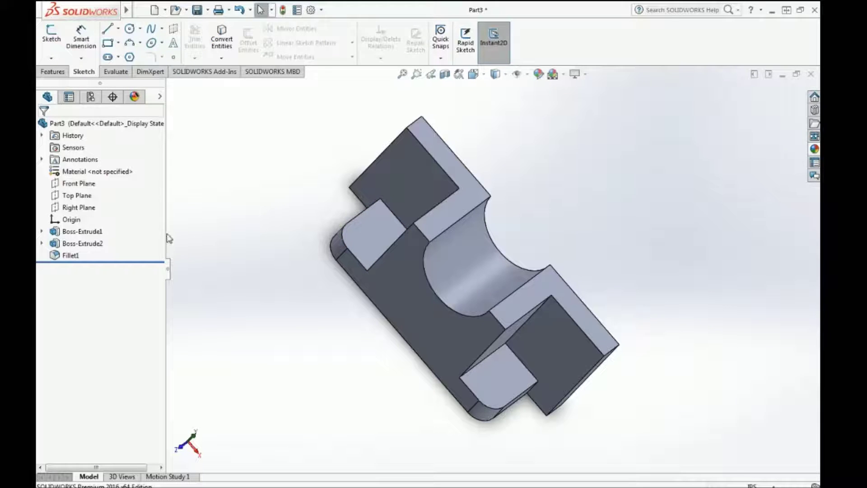
pyautogui.click(53, 46)
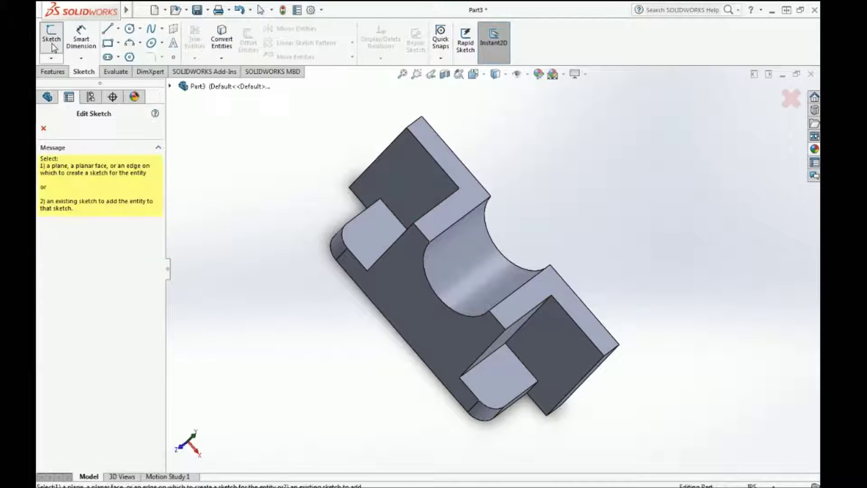
pyautogui.click(170, 86)
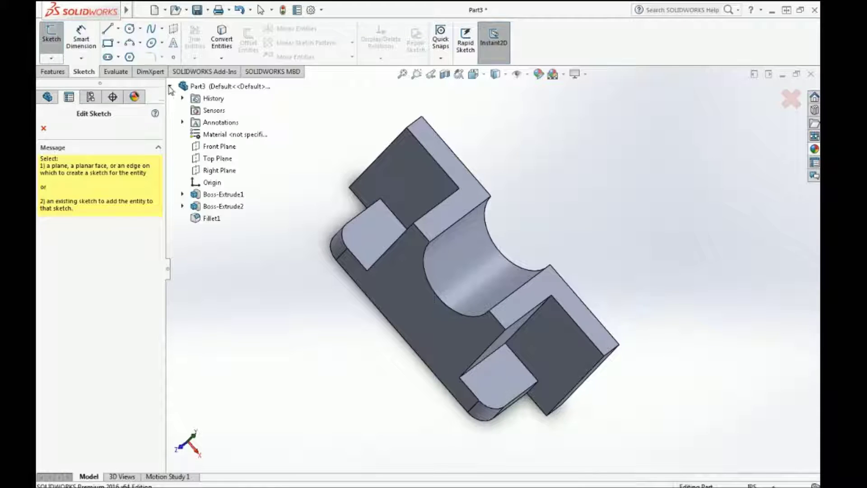
pyautogui.click(209, 159)
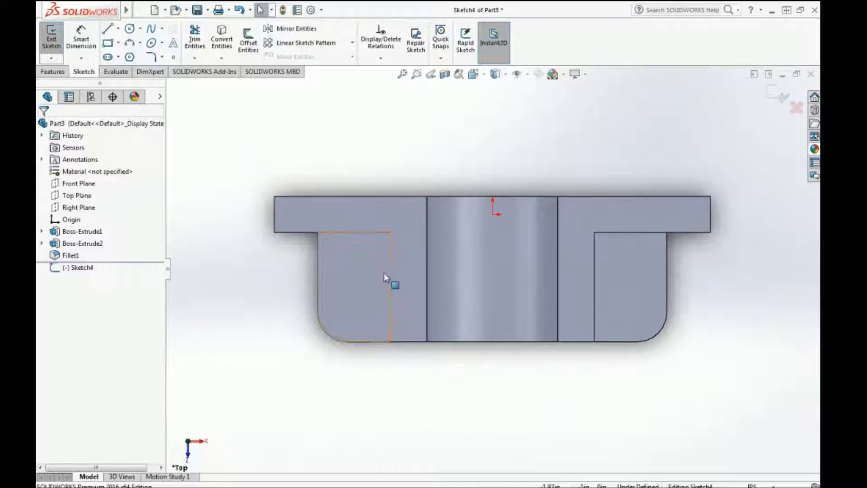
# After abandoning a centerline, draw two level circles, one on each side boss
pyautogui.click(118, 31)
pyautogui.click(134, 56)
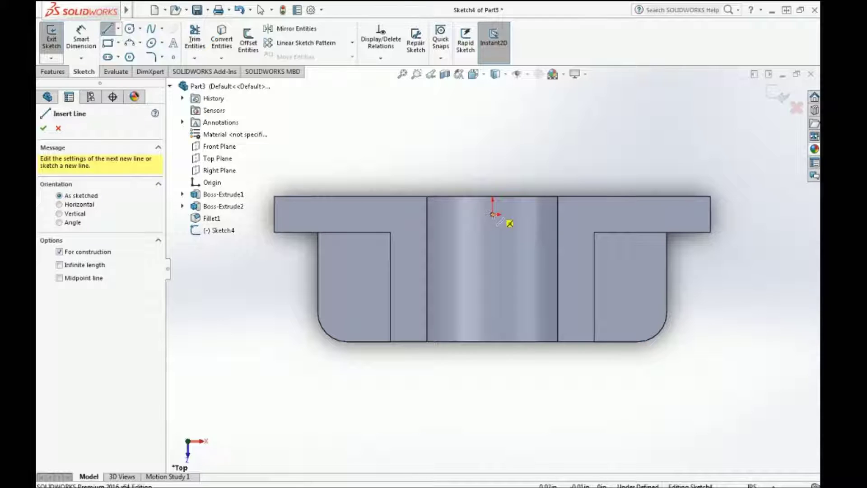
pyautogui.click(58, 128)
pyautogui.click(130, 30)
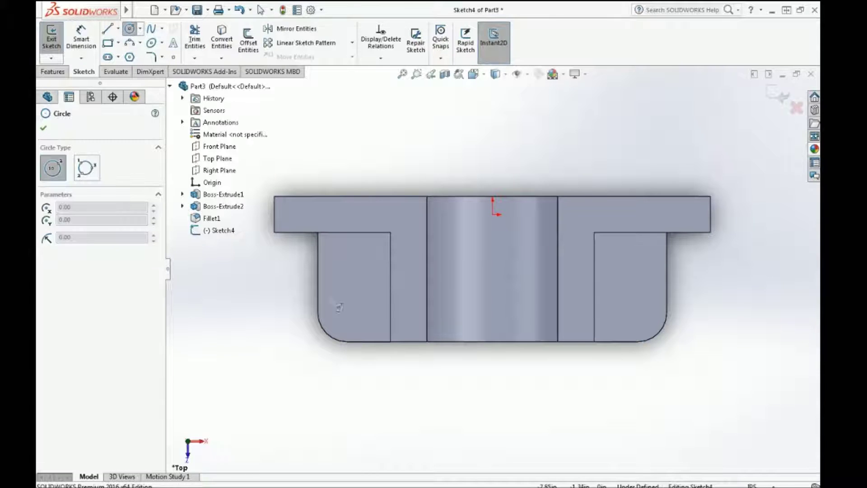
pyautogui.click(359, 293)
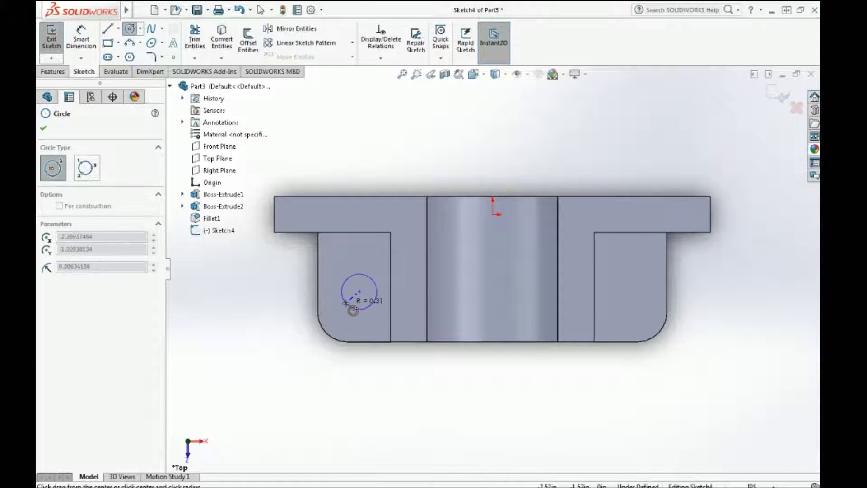
pyautogui.click(358, 310)
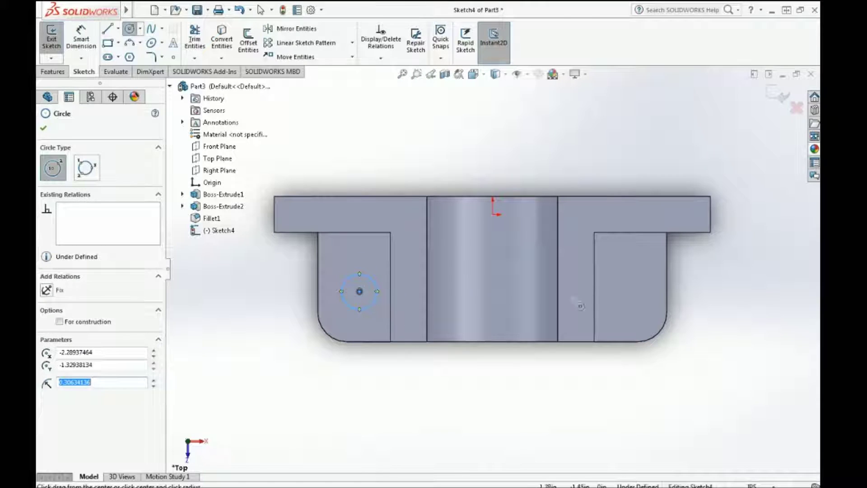
pyautogui.click(632, 291)
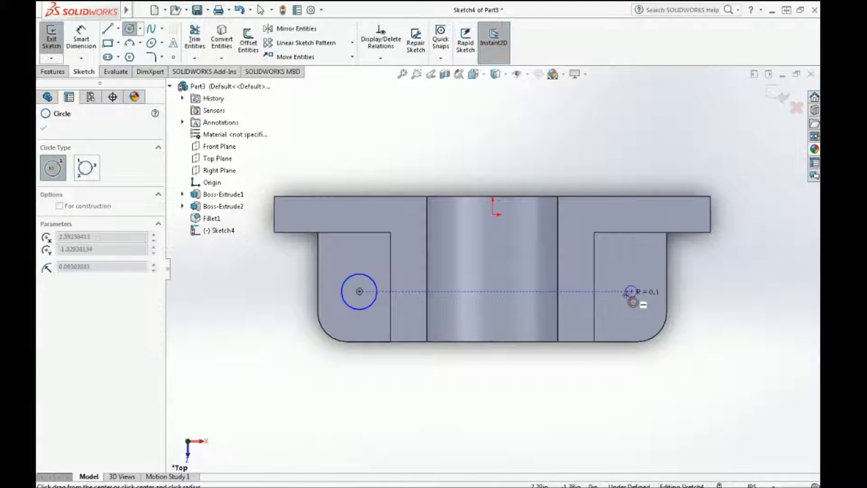
pyautogui.click(622, 308)
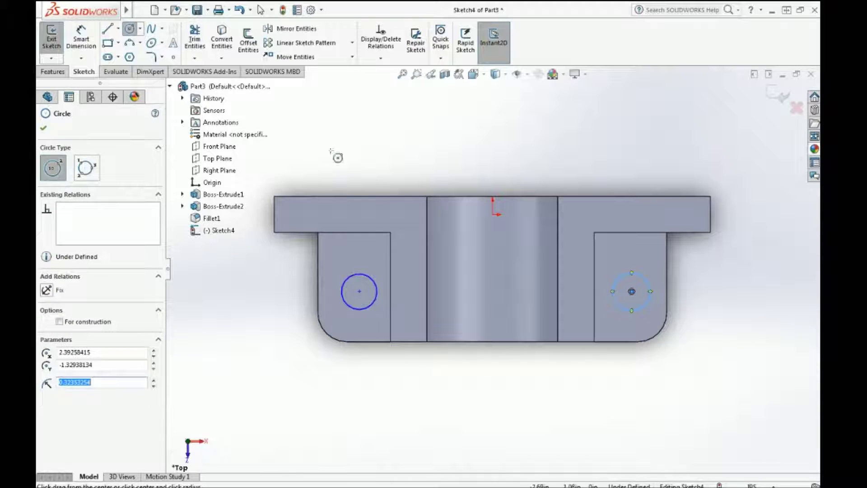
pyautogui.click(81, 38)
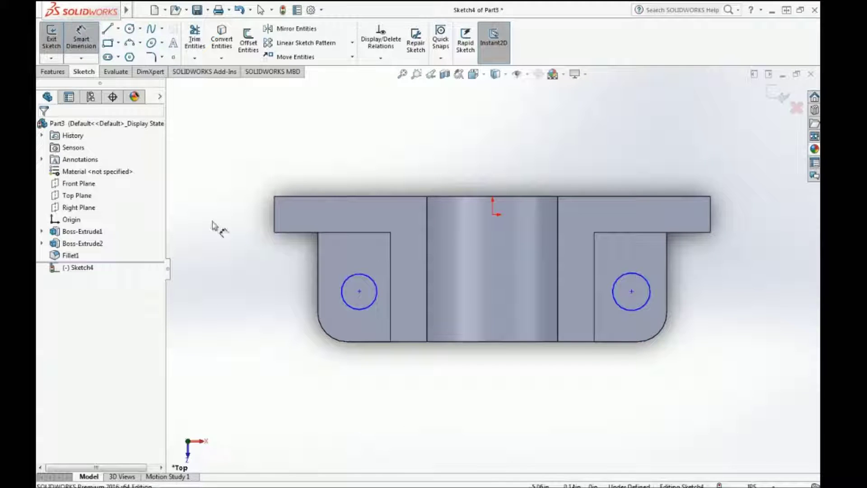
# Give the left circle a 0.75 diameter and make both circles equal
pyautogui.click(352, 306)
pyautogui.click(354, 260)
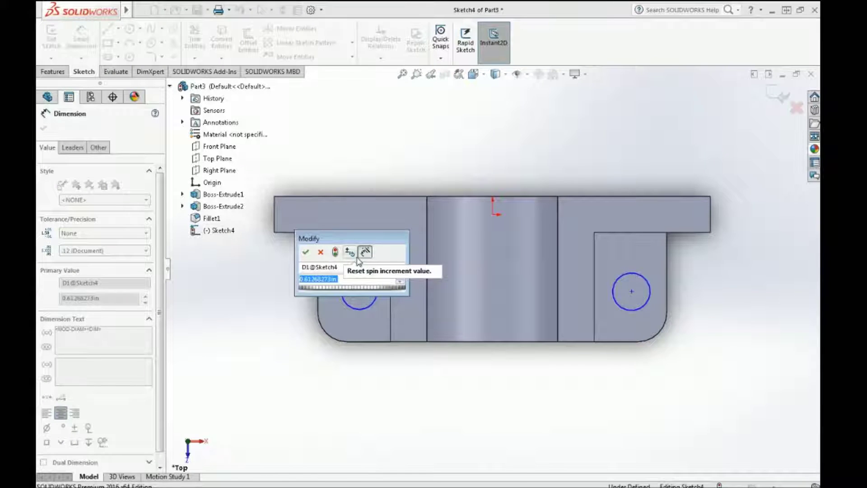
pyautogui.write('.75')
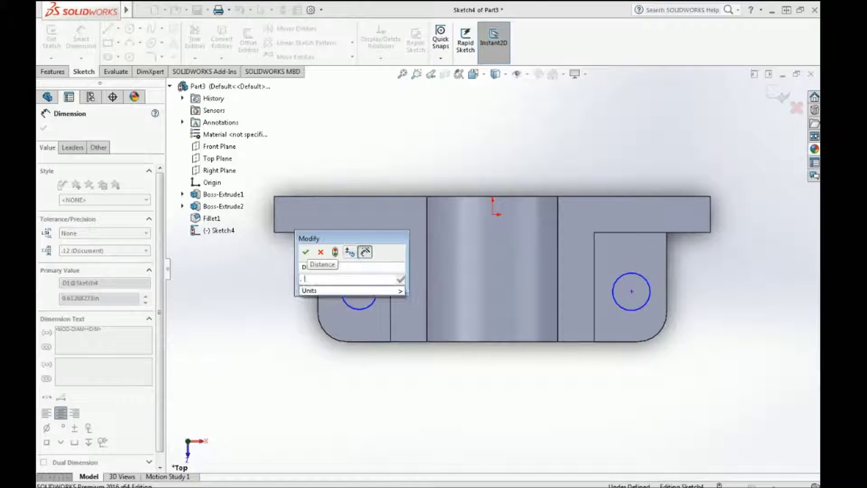
pyautogui.press('Return')
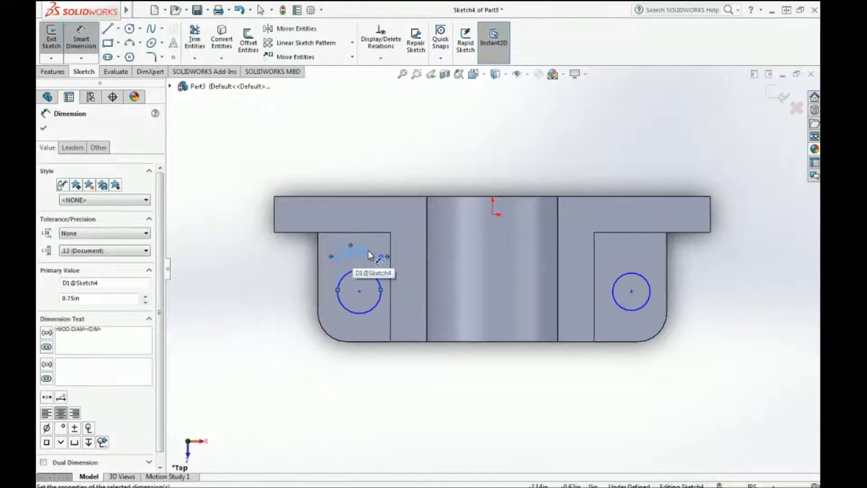
pyautogui.press('Escape')
pyautogui.click(356, 312)
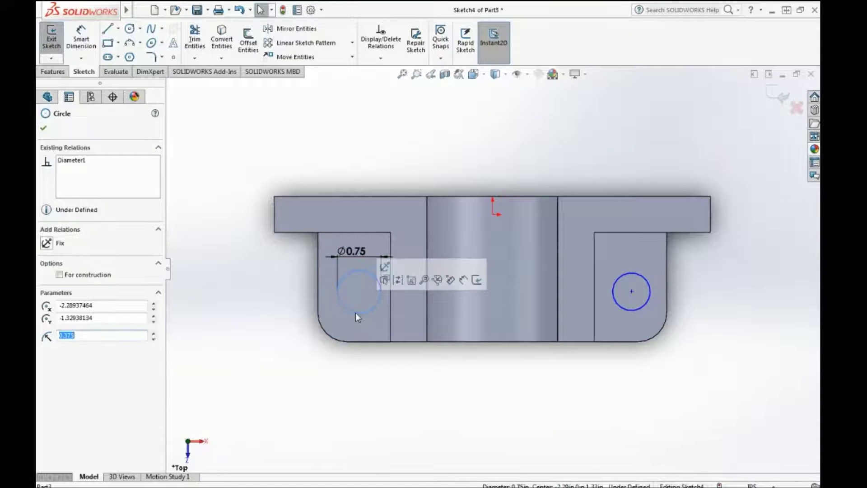
pyautogui.keyDown('ctrl'); pyautogui.click(641, 311); pyautogui.keyUp('ctrl')
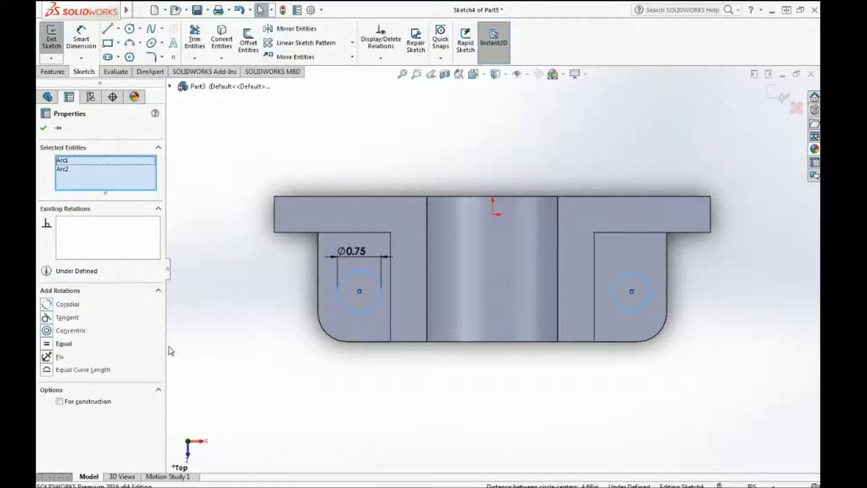
pyautogui.click(47, 343)
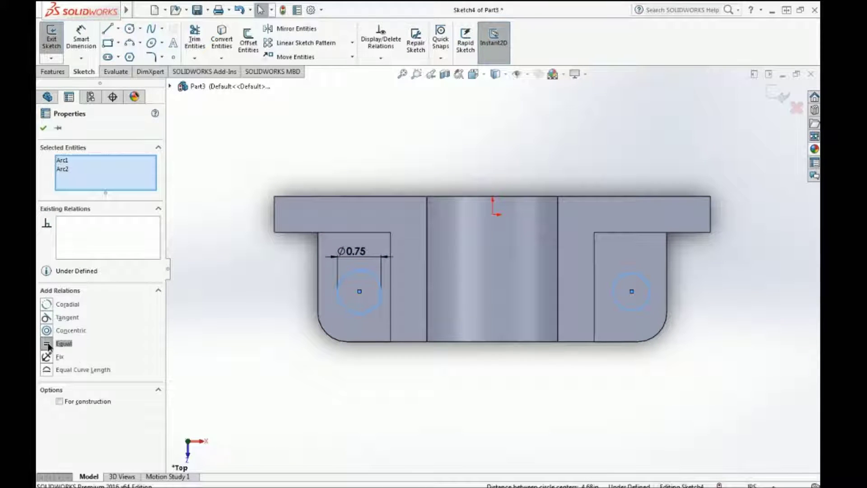
pyautogui.click(218, 339)
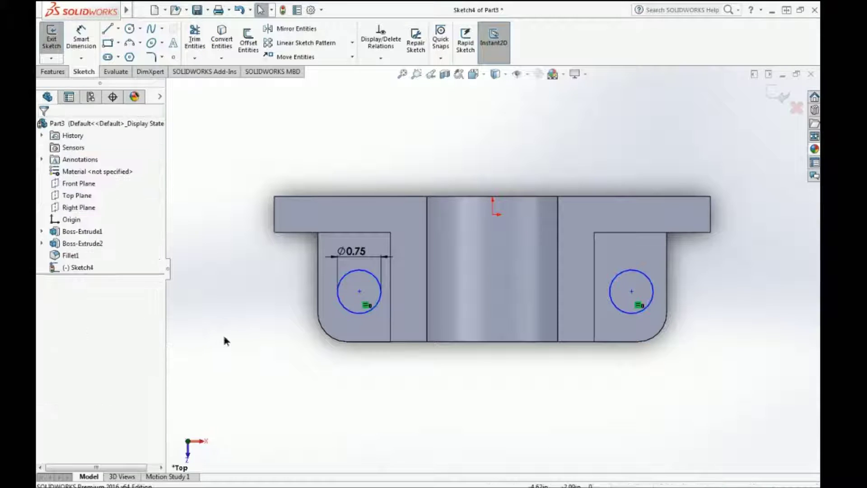
# Set the two circle centres 4.60 apart
pyautogui.click(92, 37)
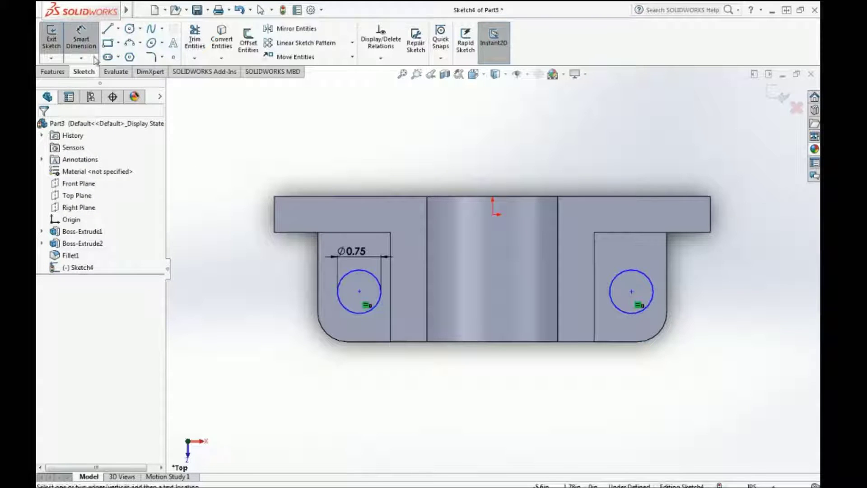
pyautogui.click(360, 319)
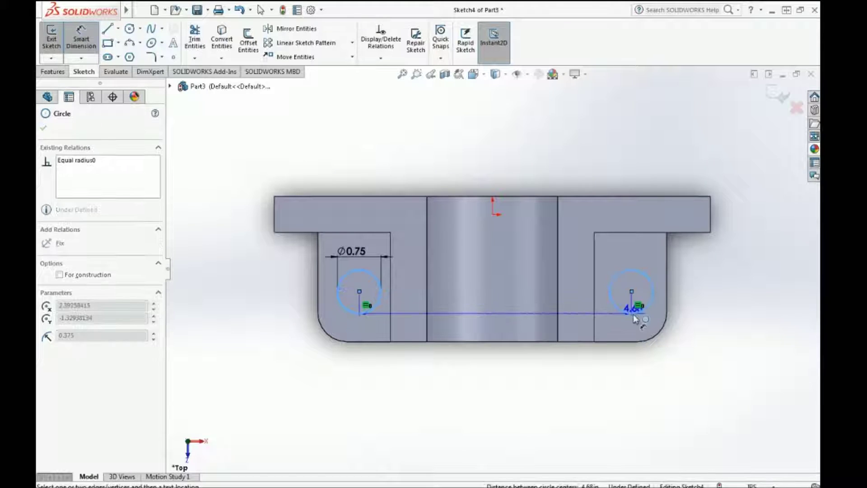
pyautogui.click(493, 386)
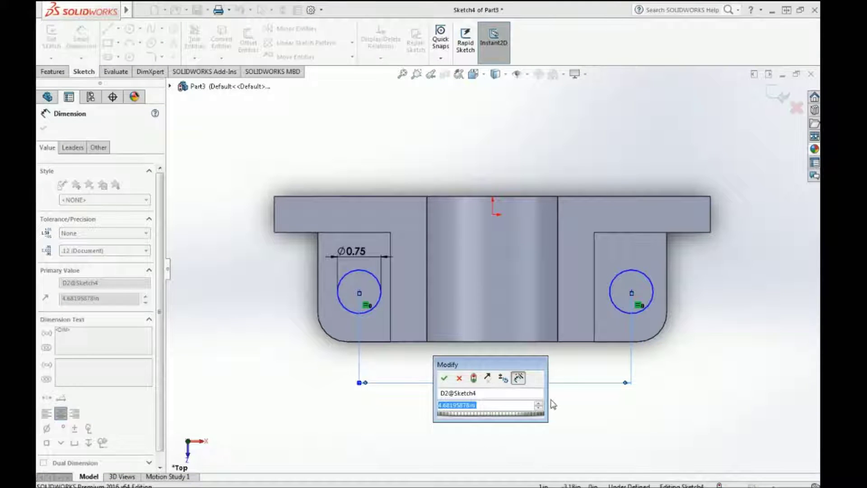
pyautogui.write('4.6')
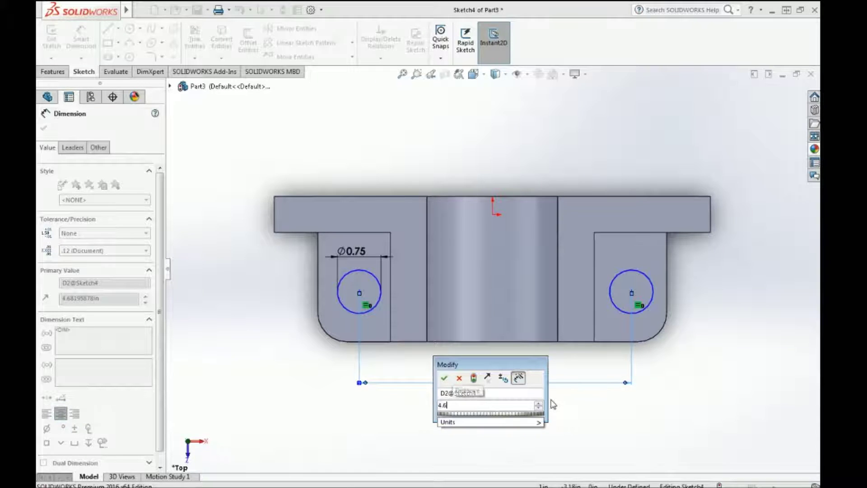
pyautogui.press('Return')
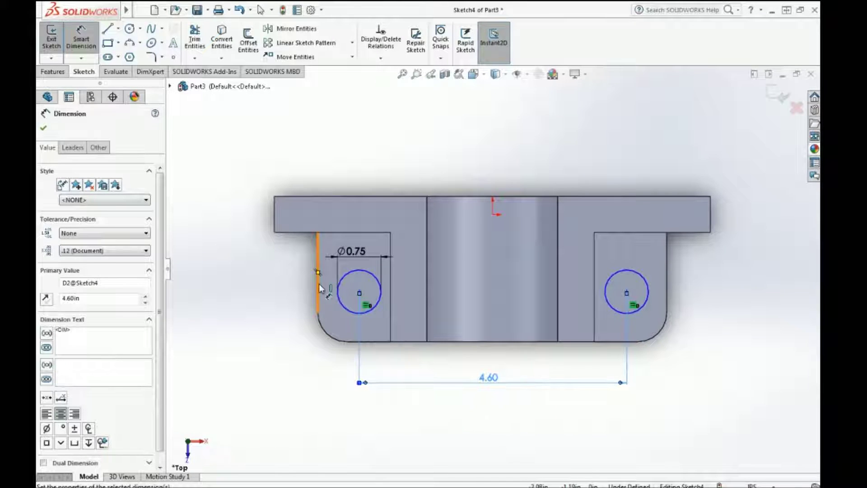
# Place the left hole's centre 1.00 above the bottom edge
pyautogui.click(367, 313)
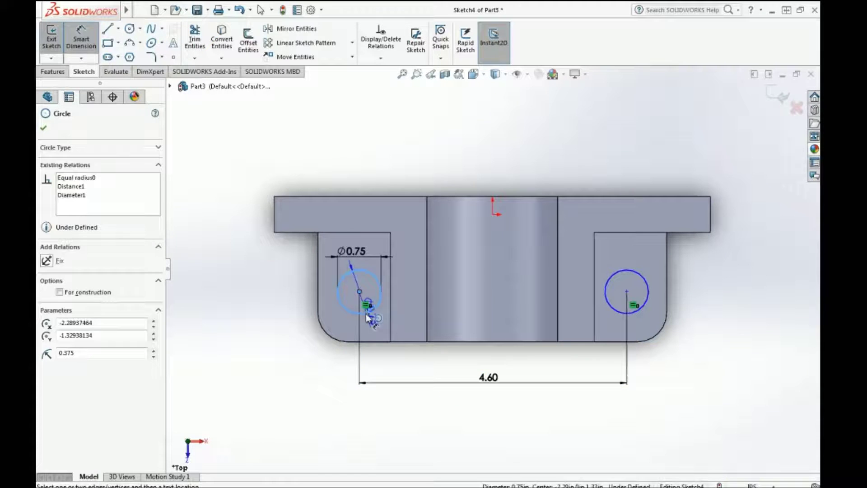
pyautogui.click(374, 342)
pyautogui.click(302, 323)
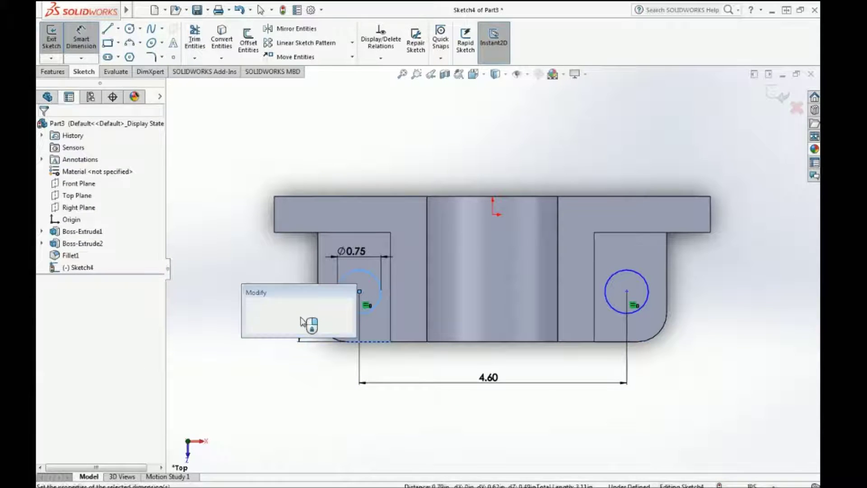
pyautogui.write('1')
pyautogui.press('Return')
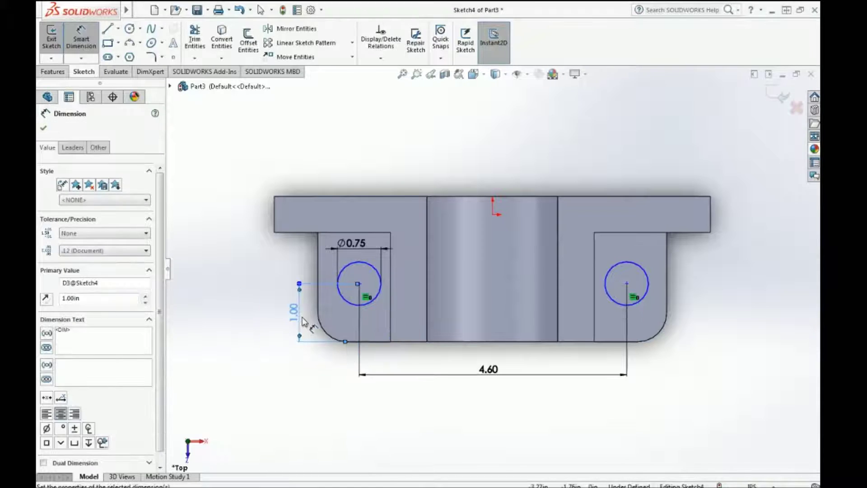
pyautogui.click(252, 305)
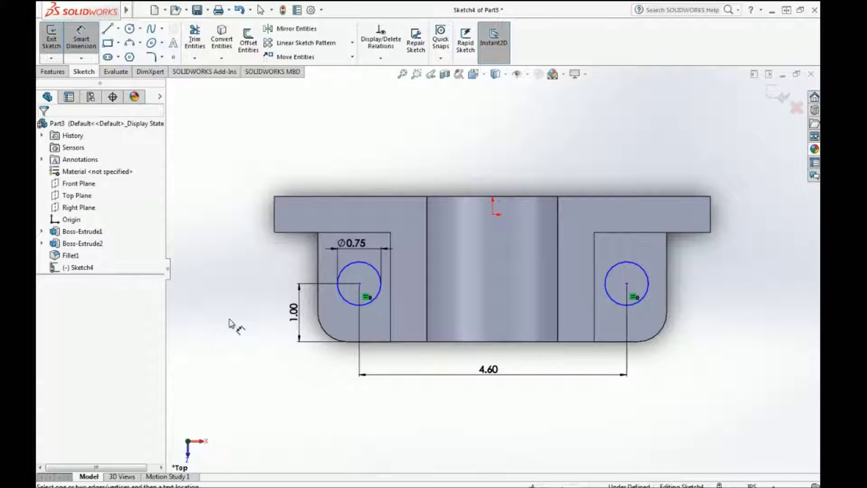
# Draw a vertical construction centreline from the origin down below the bracket
pyautogui.click(119, 30)
pyautogui.click(135, 54)
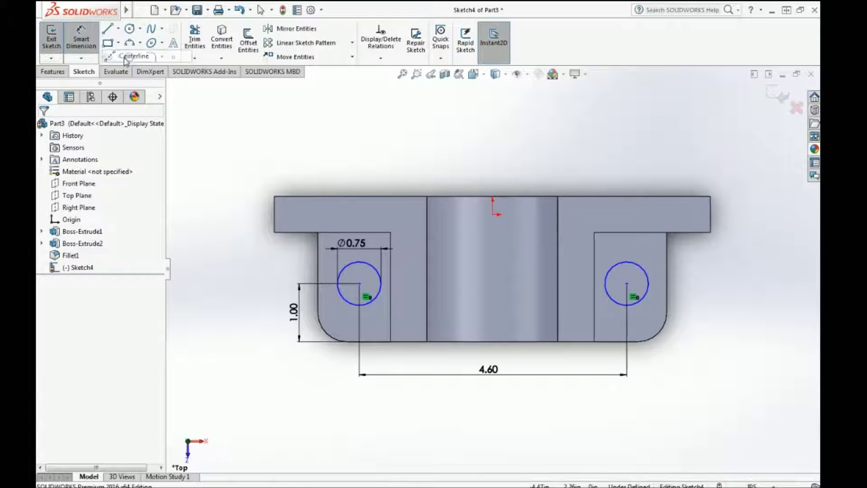
pyautogui.click(493, 215)
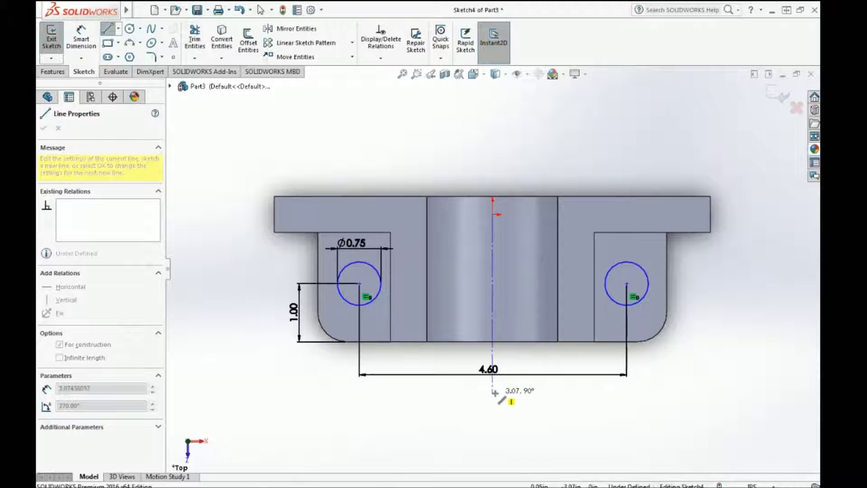
pyautogui.click(493, 391)
pyautogui.press('Escape')
pyautogui.press('Escape')
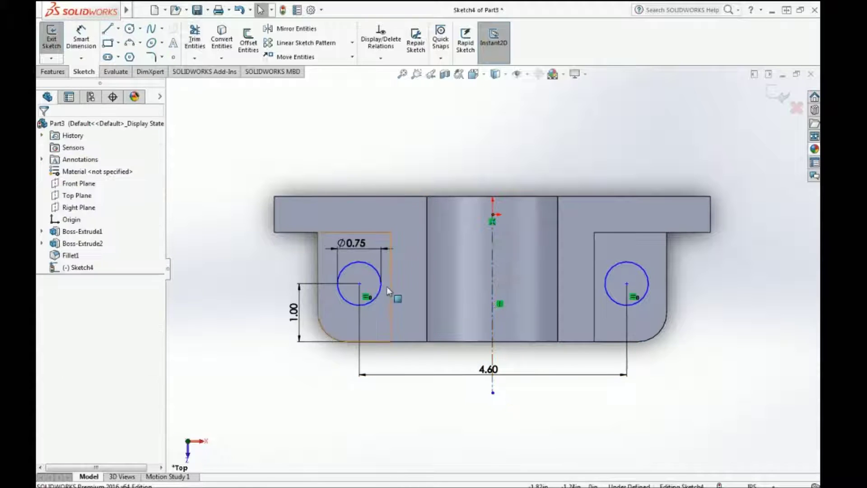
# Make both hole circles symmetric about the centreline, fully defining Sketch4, and exit the sketch
pyautogui.click(383, 291)
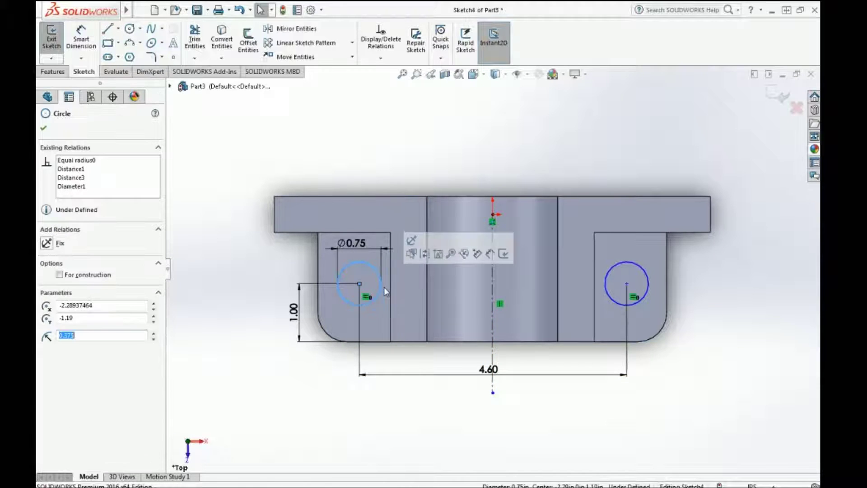
pyautogui.keyDown('ctrl'); pyautogui.click(611, 299); pyautogui.keyUp('ctrl')
pyautogui.keyDown('ctrl'); pyautogui.click(492, 320); pyautogui.keyUp('ctrl')
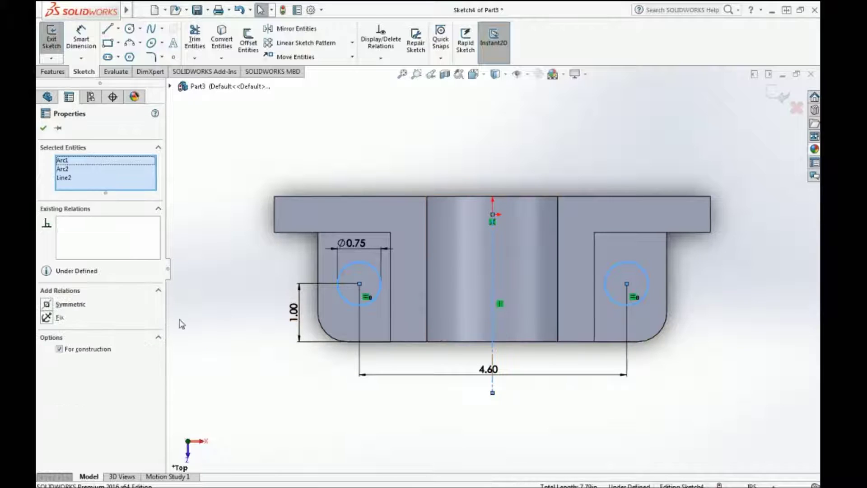
pyautogui.click(72, 305)
pyautogui.click(228, 256)
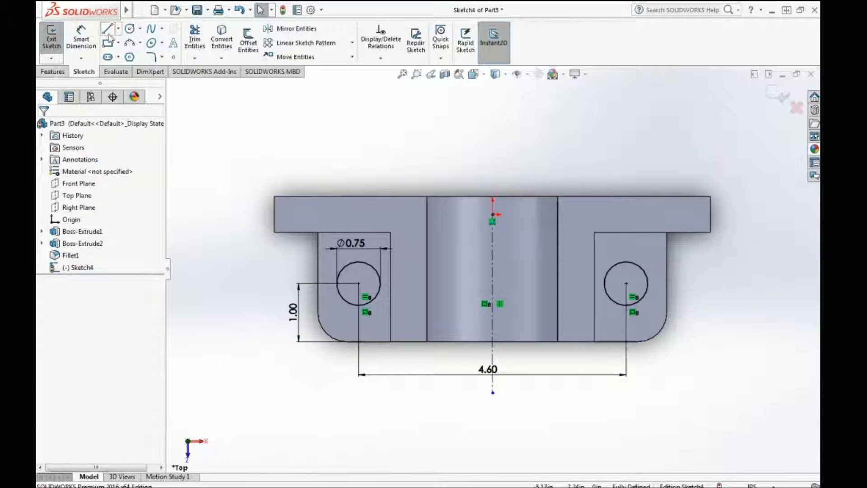
pyautogui.click(53, 34)
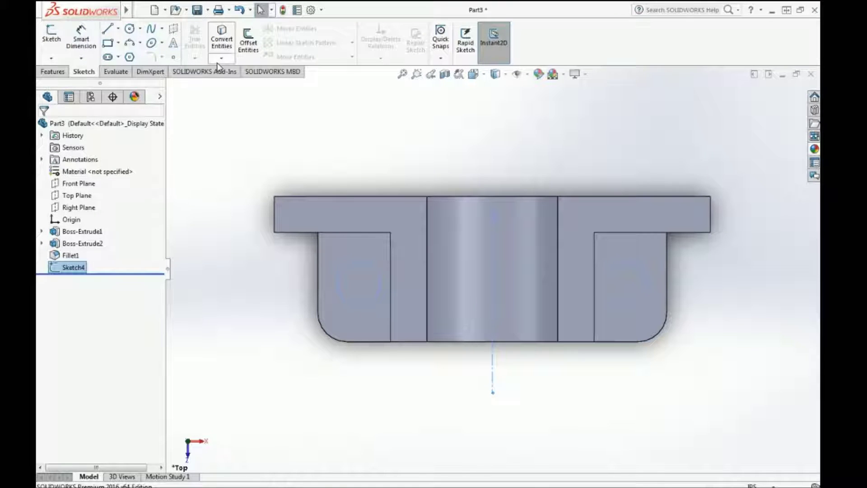
pyautogui.click(58, 72)
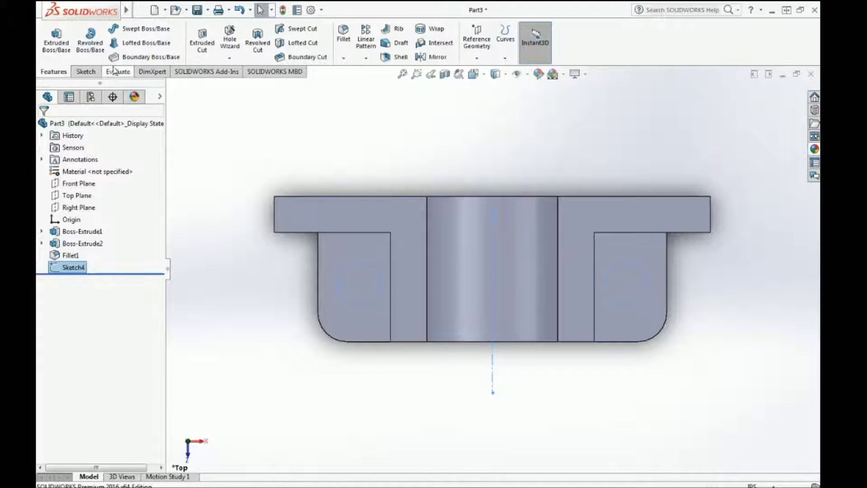
pyautogui.click(207, 44)
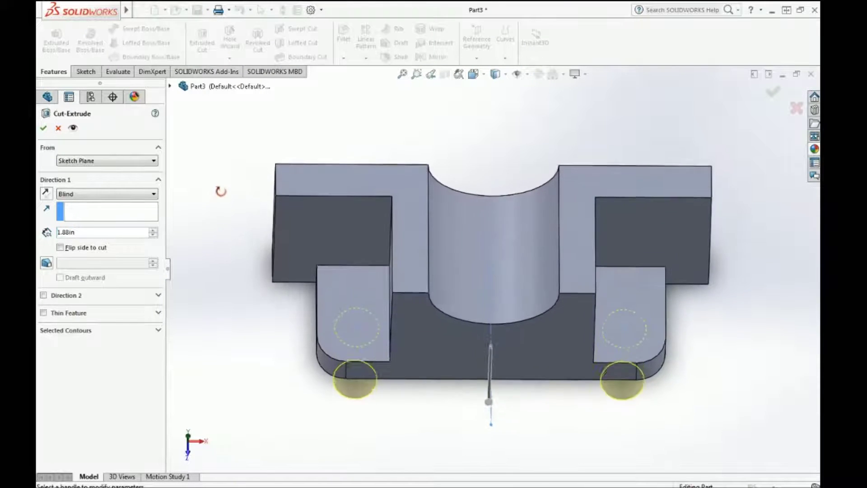
pyautogui.click(141, 195)
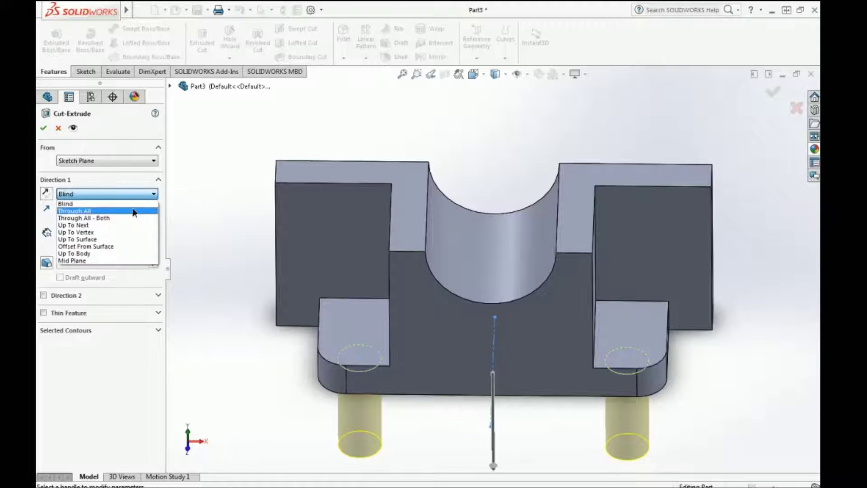
pyautogui.click(133, 210)
pyautogui.moveTo(289, 377)
pyautogui.mouseDown(button='middle')
pyautogui.moveTo(286, 245)
pyautogui.moveTo(286, 387)
pyautogui.moveTo(268, 378)
pyautogui.moveTo(278, 385)
pyautogui.mouseUp(button='middle')
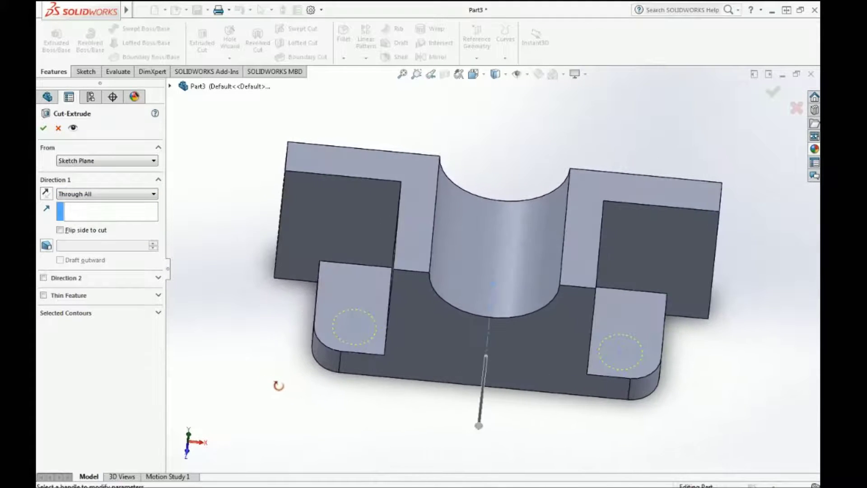
pyautogui.click(72, 128)
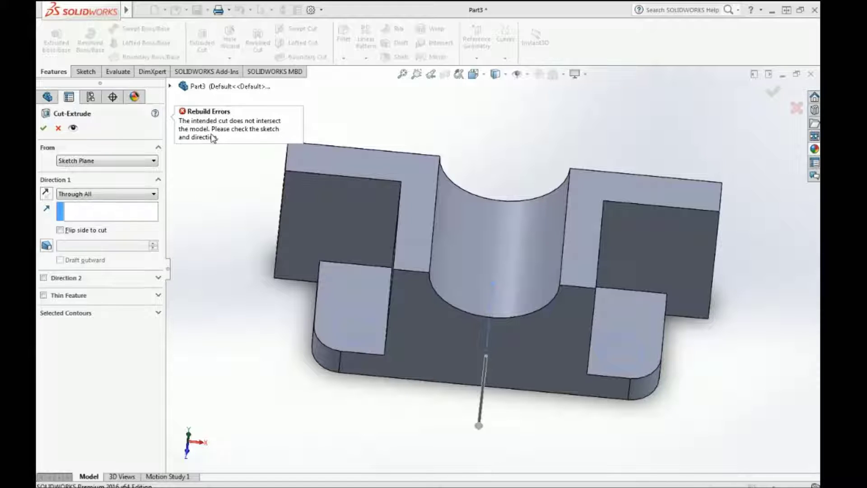
pyautogui.click(131, 212)
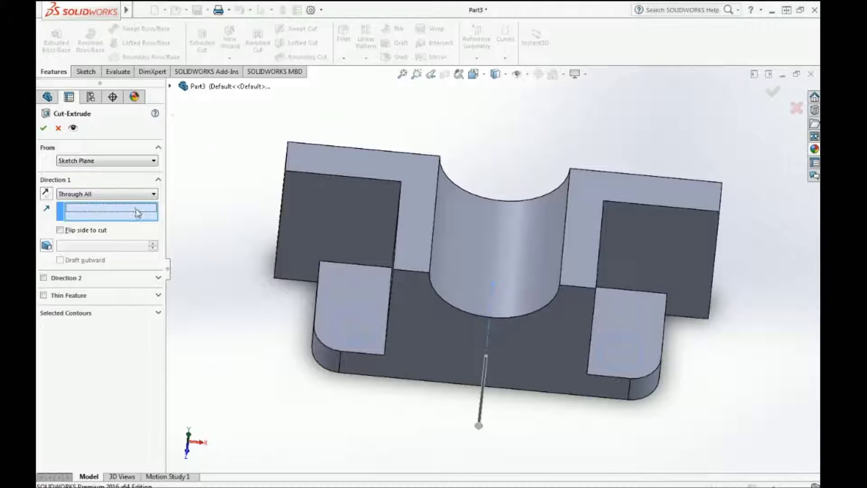
pyautogui.moveTo(267, 297)
pyautogui.mouseDown(button='middle')
pyautogui.moveTo(343, 116)
pyautogui.moveTo(378, 110)
pyautogui.moveTo(354, 230)
pyautogui.moveTo(358, 275)
pyautogui.moveTo(381, 282)
pyautogui.mouseUp(button='middle')
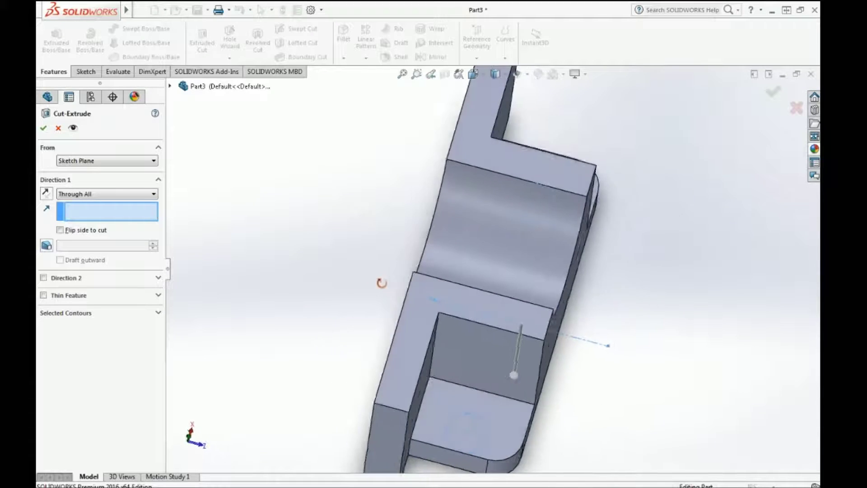
pyautogui.click(58, 127)
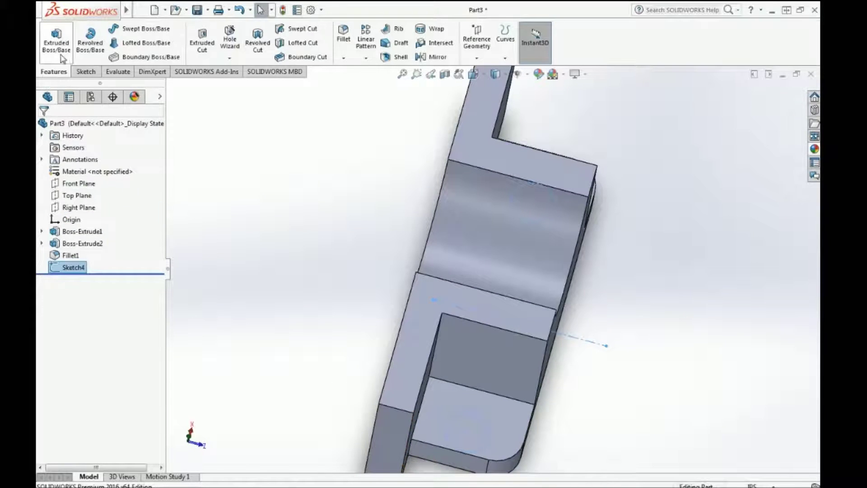
# Start an extruded cut from the hole sketch with end condition Through All
pyautogui.click(202, 44)
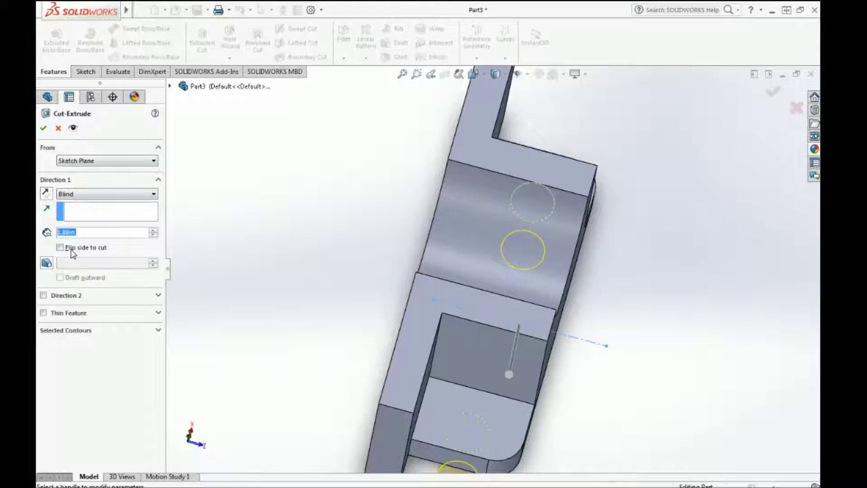
pyautogui.click(89, 199)
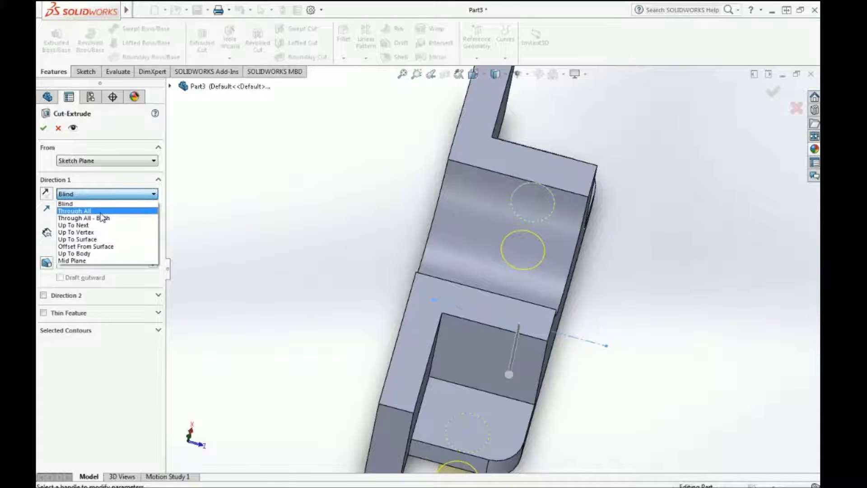
pyautogui.click(77, 211)
pyautogui.moveTo(352, 245)
pyautogui.mouseDown(button='middle')
pyautogui.moveTo(315, 198)
pyautogui.moveTo(318, 170)
pyautogui.moveTo(486, 245)
pyautogui.moveTo(442, 235)
pyautogui.moveTo(623, 331)
pyautogui.moveTo(501, 289)
pyautogui.moveTo(484, 257)
pyautogui.moveTo(519, 271)
pyautogui.moveTo(610, 344)
pyautogui.moveTo(555, 328)
pyautogui.moveTo(489, 292)
pyautogui.moveTo(533, 328)
pyautogui.mouseUp(button='middle')
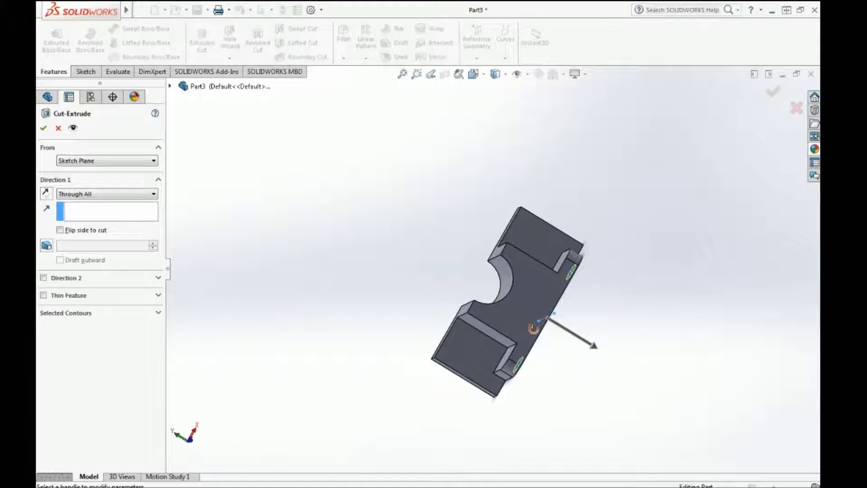
# Reverse the cut direction into the part, check the hole preview and accept Cut-Extrude2
pyautogui.click(46, 193)
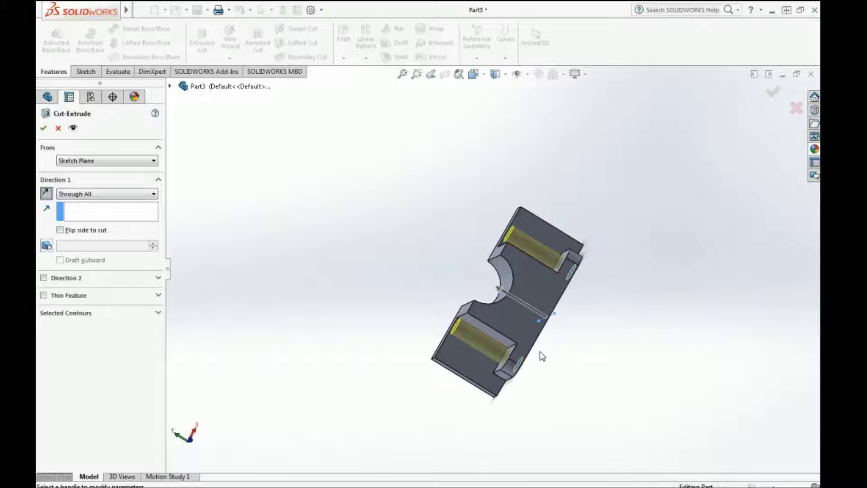
pyautogui.scroll(-3, 516, 300)
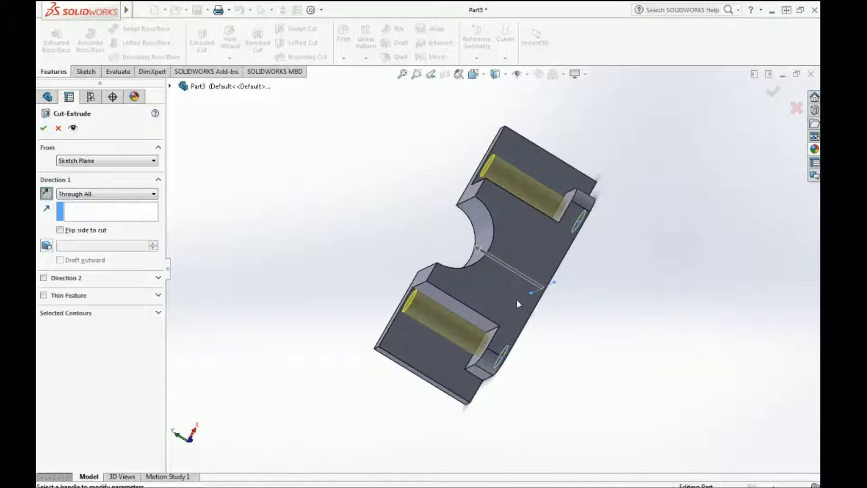
pyautogui.scroll(-2, 542, 271)
pyautogui.scroll(2, 570, 236)
pyautogui.moveTo(570, 236)
pyautogui.mouseDown(button='middle')
pyautogui.moveTo(612, 264)
pyautogui.moveTo(600, 267)
pyautogui.moveTo(568, 188)
pyautogui.mouseUp(button='middle')
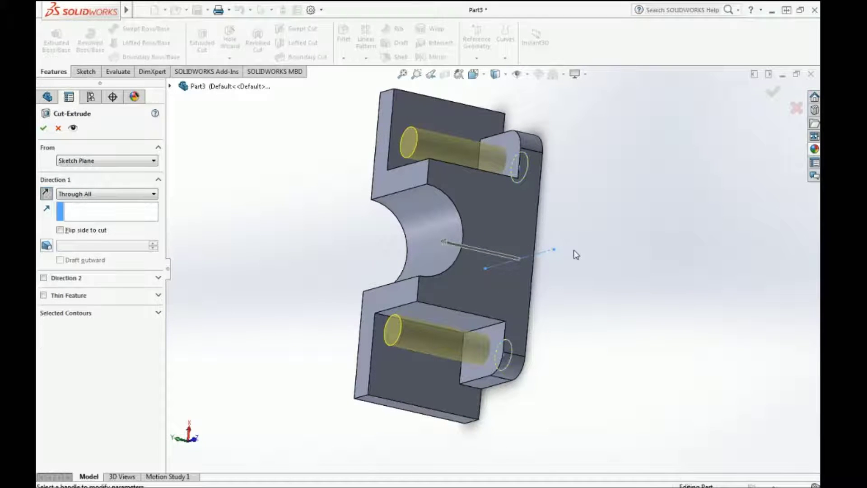
pyautogui.moveTo(575, 254); pyautogui.dragTo(568, 143, button='middle')
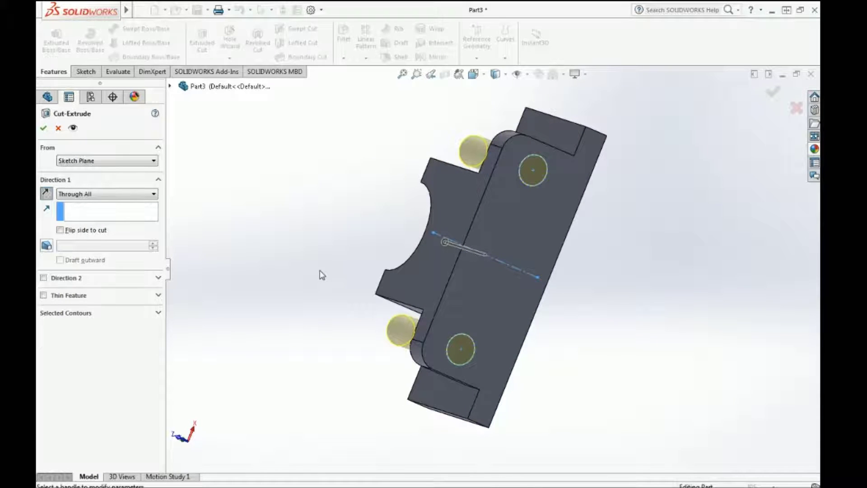
pyautogui.moveTo(322, 275); pyautogui.dragTo(488, 347, button='middle')
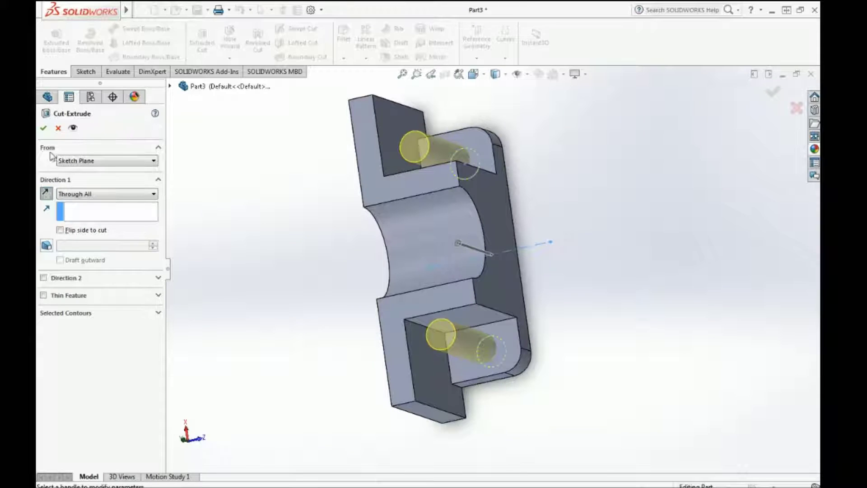
pyautogui.click(44, 127)
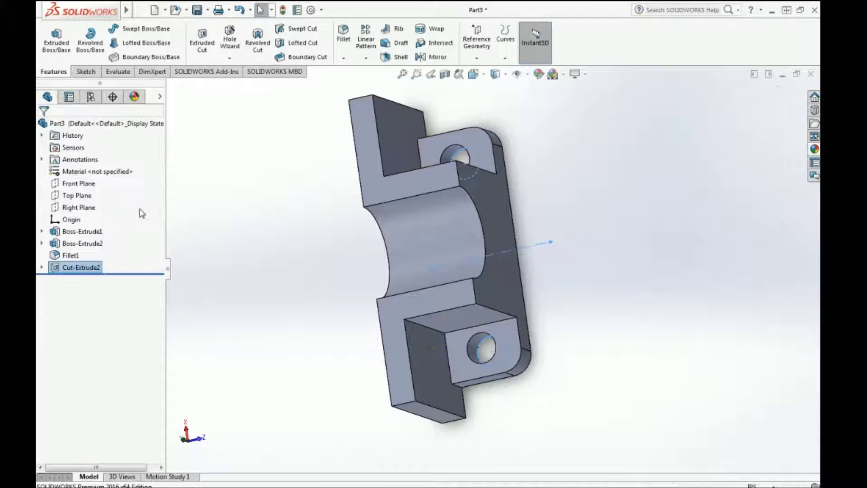
# Start Sketch5 on the bracket face with the semicircular cutout, viewed Normal To (Ctrl+8)
pyautogui.moveTo(256, 316)
pyautogui.mouseDown(button='middle')
pyautogui.moveTo(266, 274)
pyautogui.moveTo(263, 286)
pyautogui.mouseUp(button='middle')
pyautogui.click(264, 284)
pyautogui.moveTo(323, 249); pyautogui.dragTo(258, 263, button='middle')
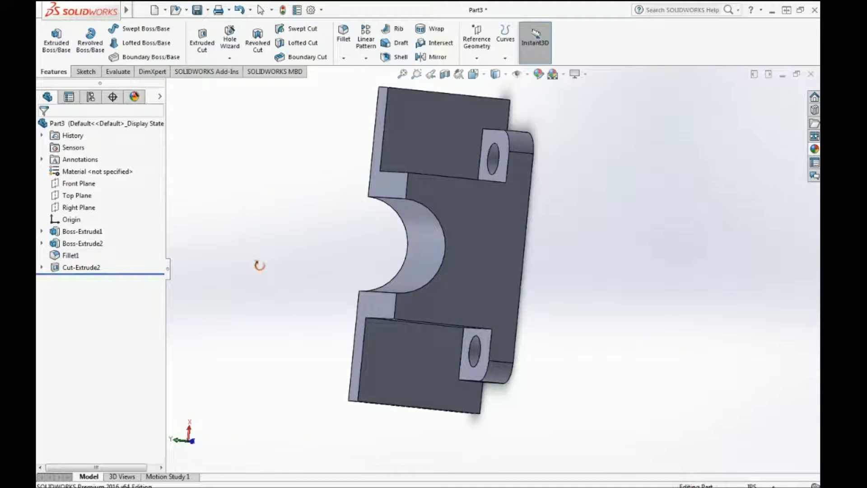
pyautogui.click(86, 73)
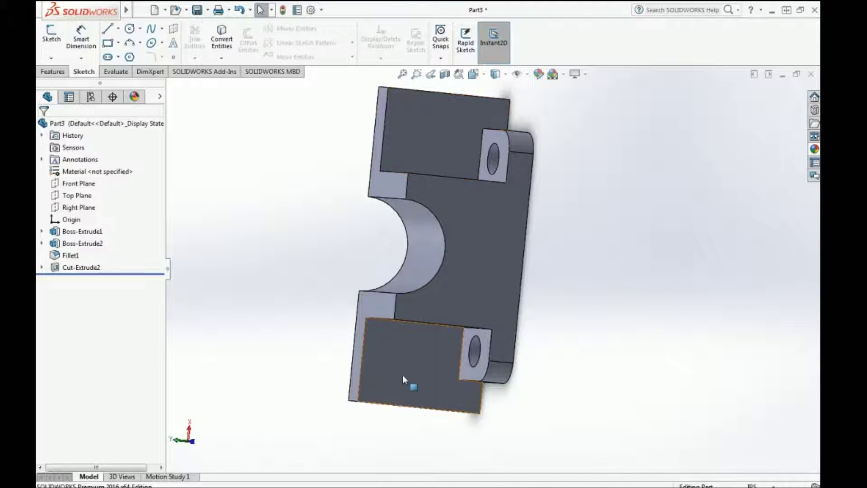
pyautogui.click(53, 36)
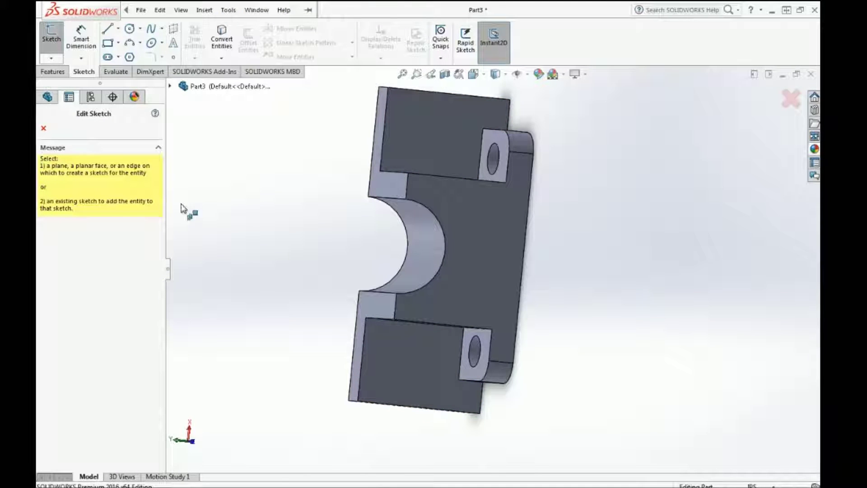
pyautogui.click(421, 147)
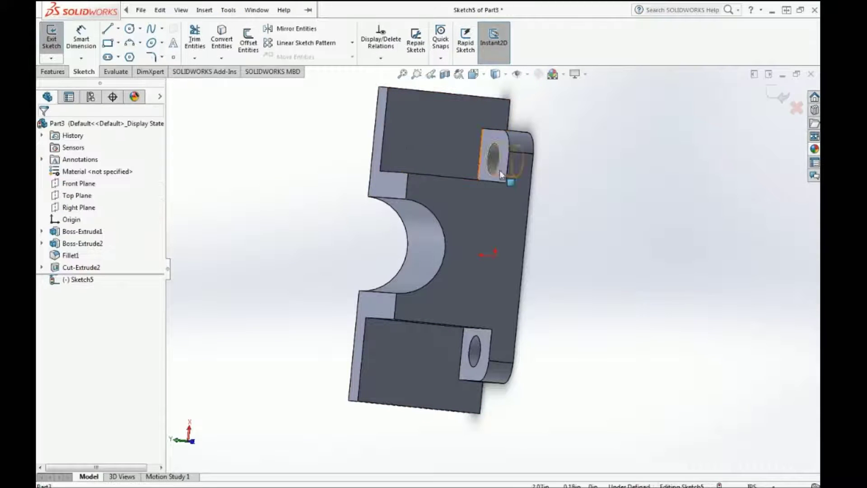
pyautogui.hotkey('ctrl', '8')
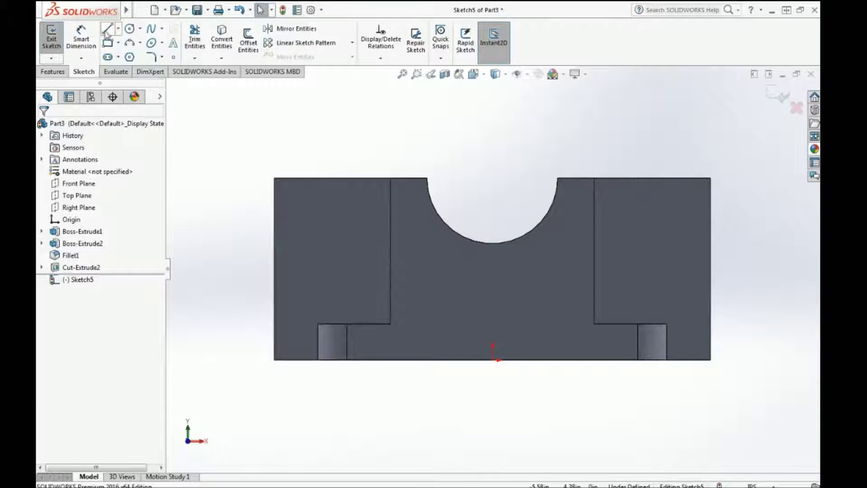
# Draw a vertical construction centerline from the origin up past the part
pyautogui.click(119, 30)
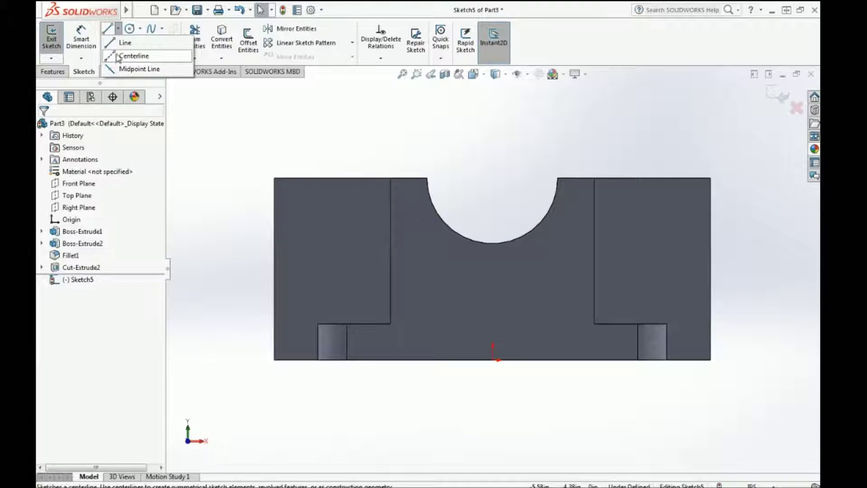
pyautogui.click(118, 55)
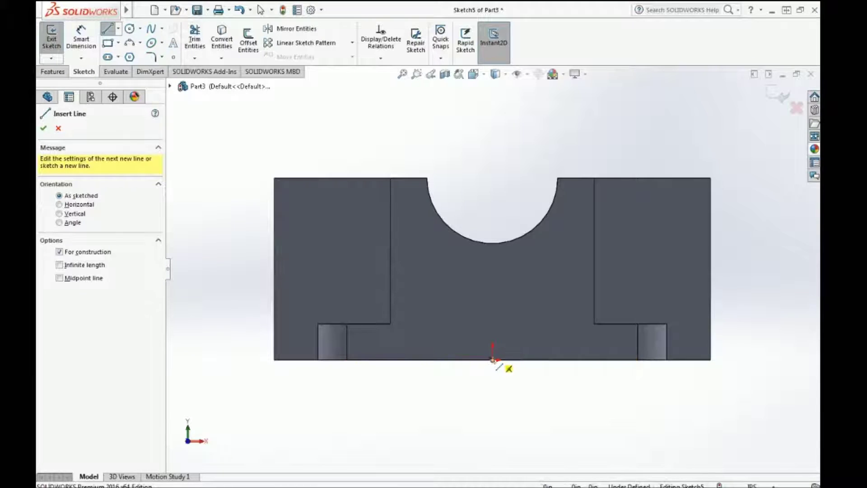
pyautogui.click(493, 360)
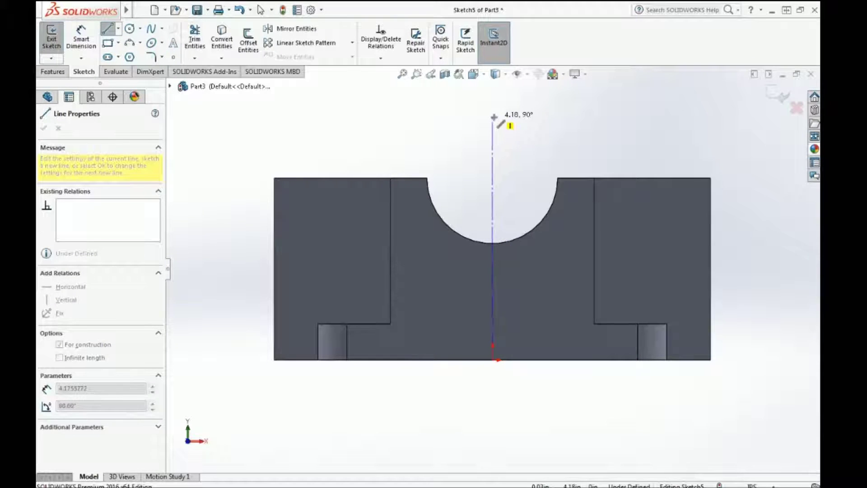
pyautogui.click(493, 117)
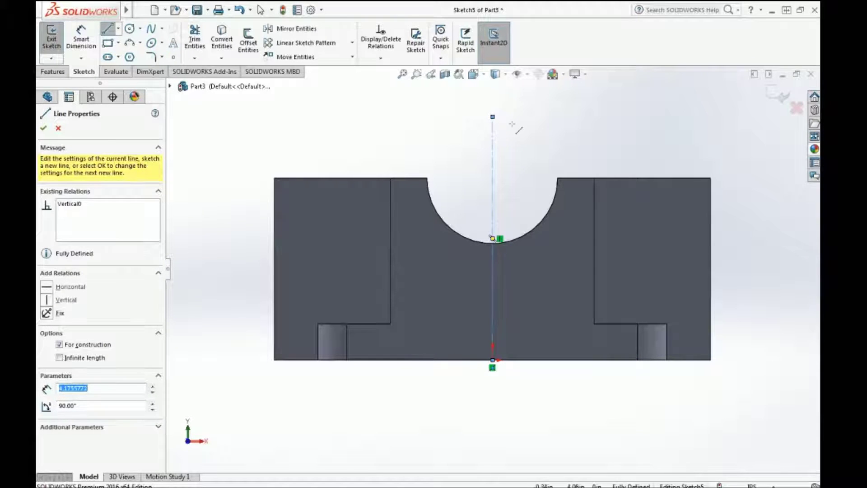
# Draw one circle on each upper side block, level with each other
pyautogui.click(131, 29)
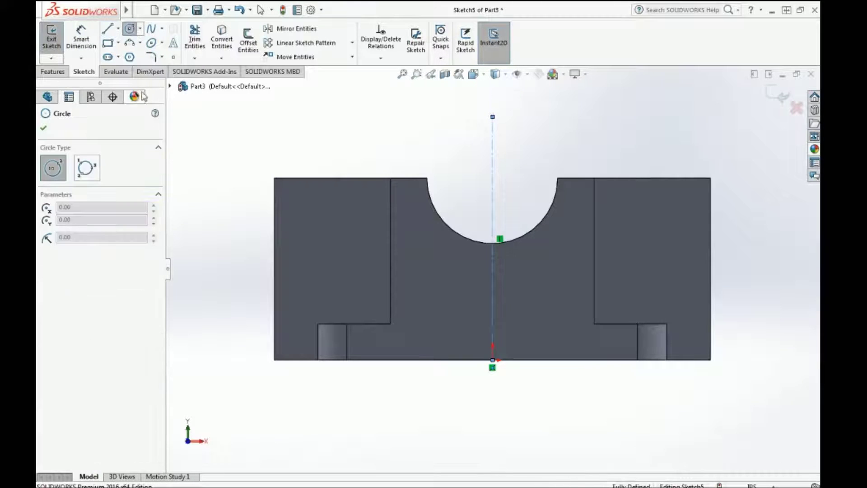
pyautogui.click(333, 223)
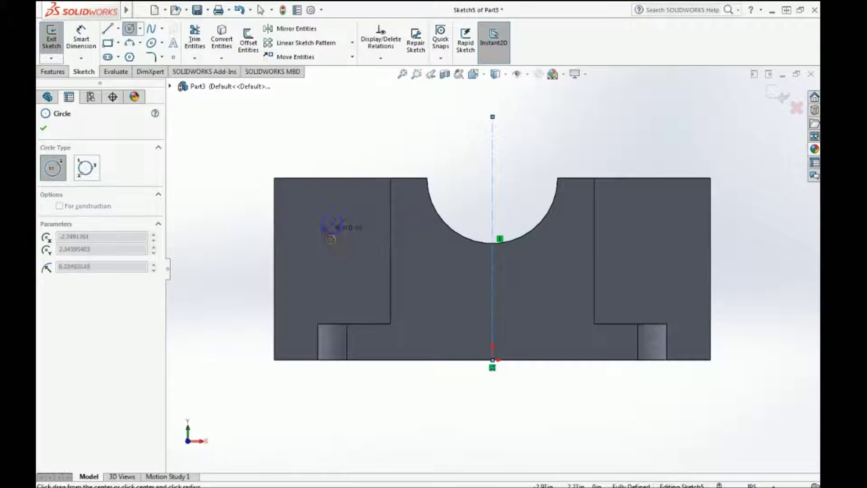
pyautogui.click(322, 244)
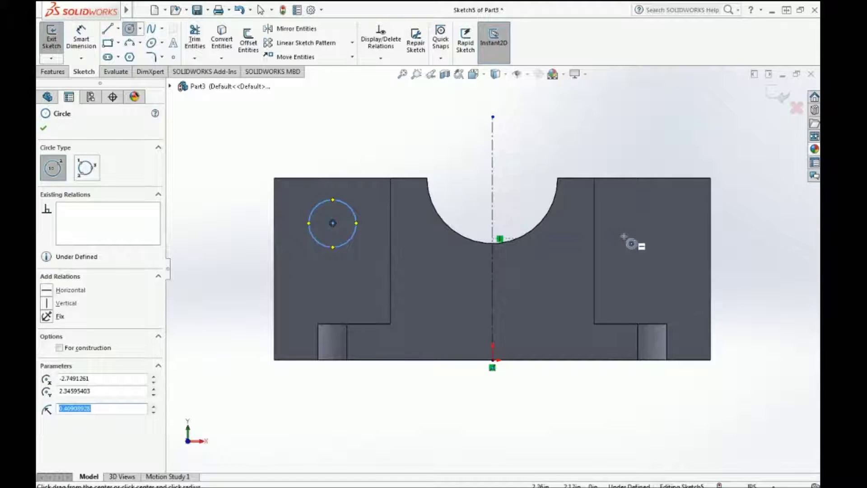
pyautogui.click(668, 223)
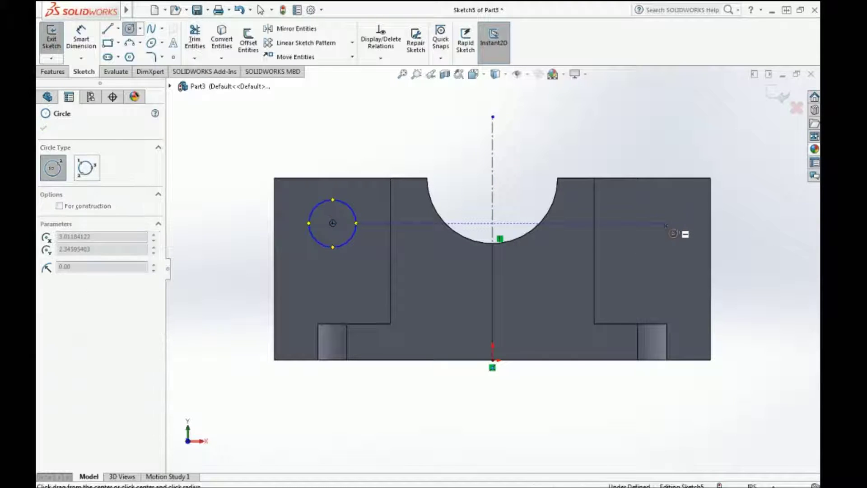
pyautogui.click(646, 240)
pyautogui.press('Escape')
# Make the two circles Equal and Symmetric about the vertical centerline
pyautogui.click(351, 237)
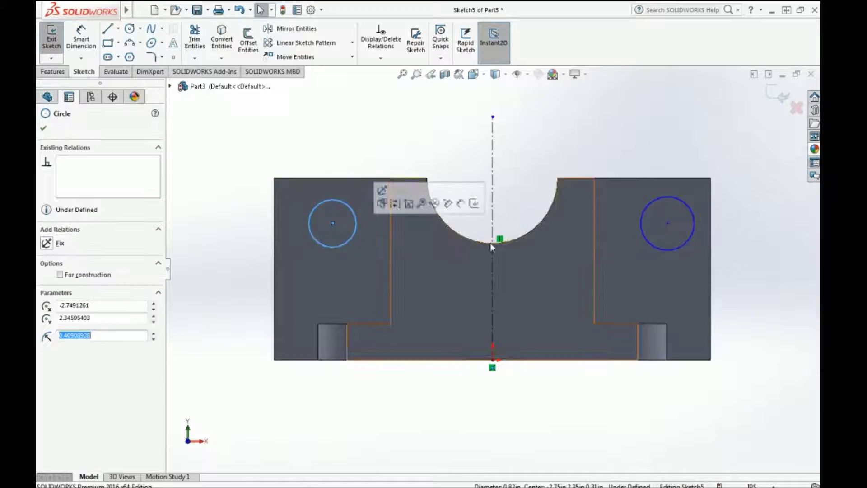
pyautogui.keyDown('ctrl'); pyautogui.click(681, 250); pyautogui.keyUp('ctrl')
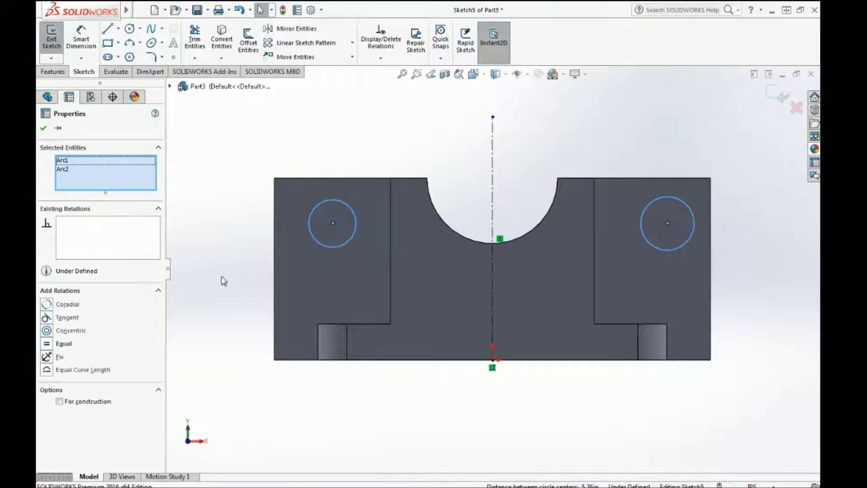
pyautogui.click(62, 343)
pyautogui.keyDown('ctrl'); pyautogui.click(499, 198); pyautogui.keyUp('ctrl')
pyautogui.click(47, 306)
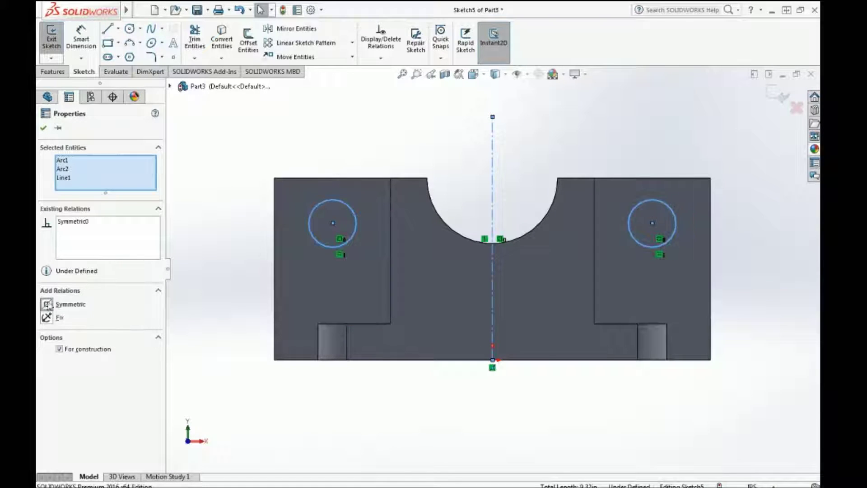
pyautogui.click(215, 245)
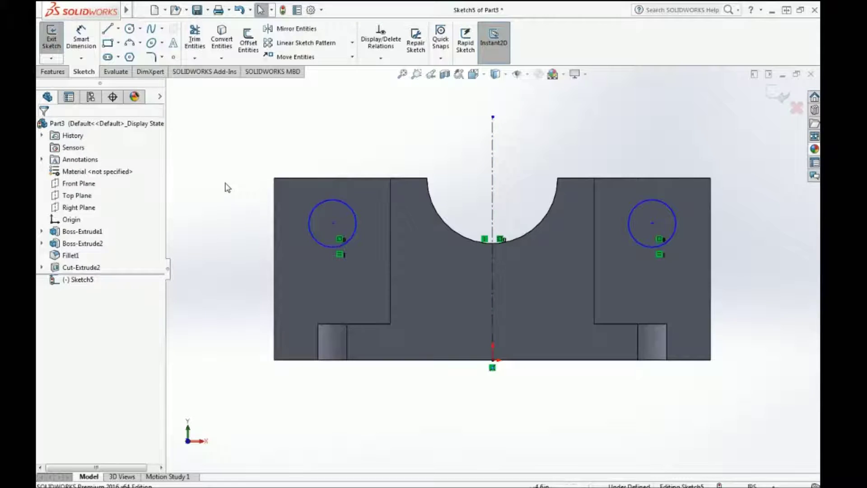
# Dimension the left circle's diameter to 0.75
pyautogui.click(84, 39)
pyautogui.click(315, 242)
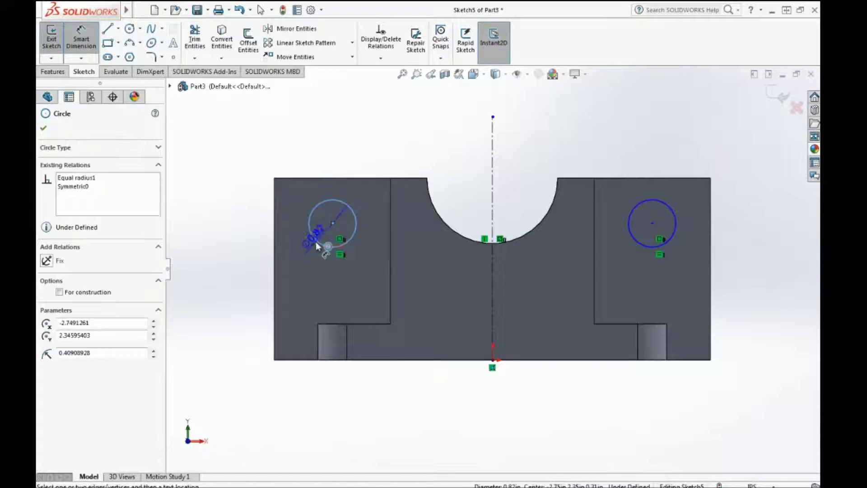
pyautogui.click(328, 275)
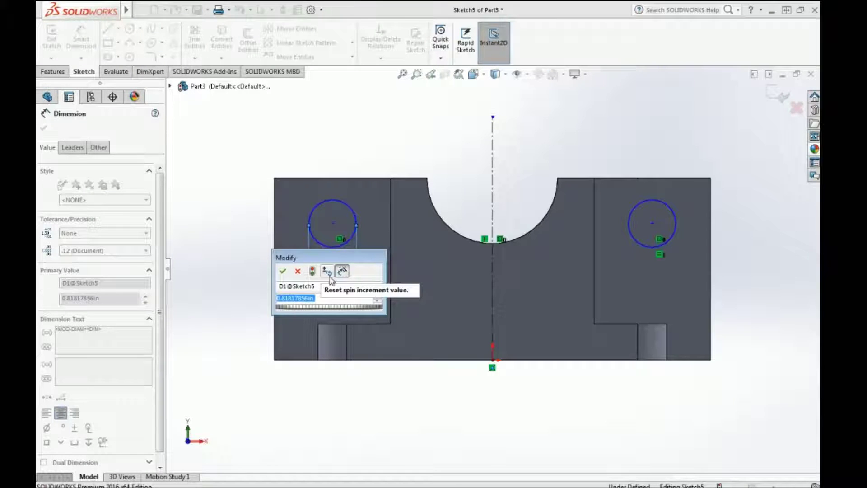
pyautogui.write('0.75')
pyautogui.press('Return')
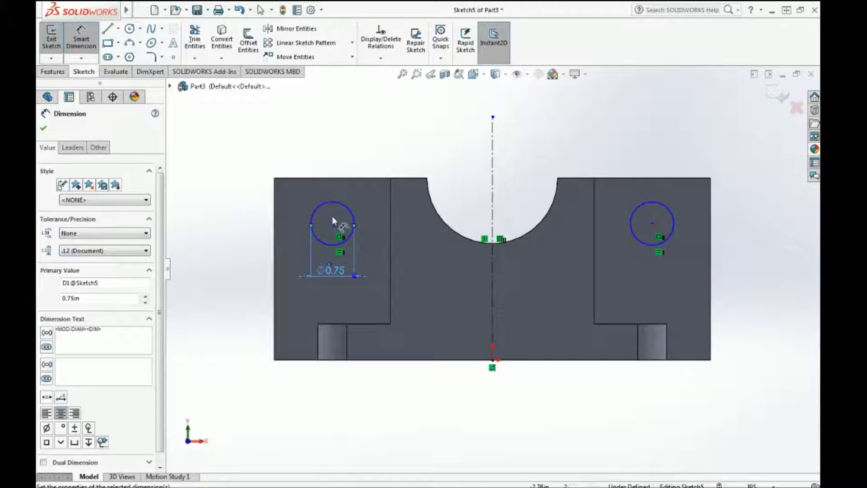
# Set the centre-to-centre distance between the two circles to 5.00
pyautogui.click(323, 206)
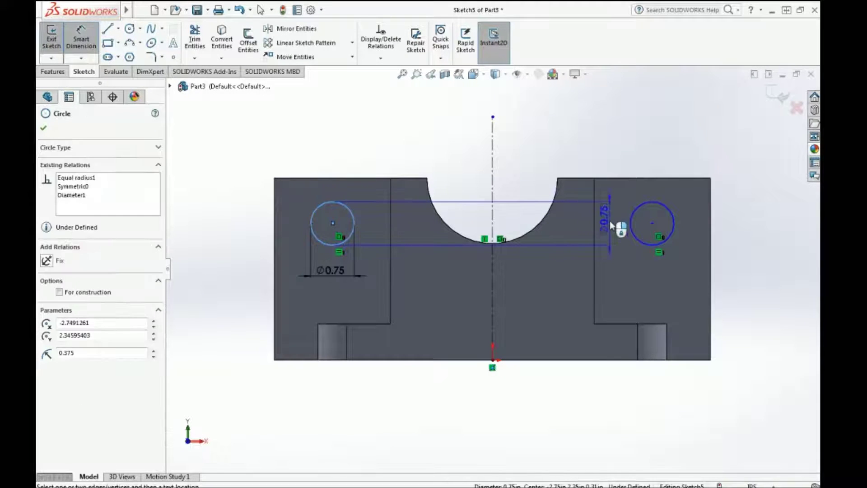
pyautogui.click(630, 226)
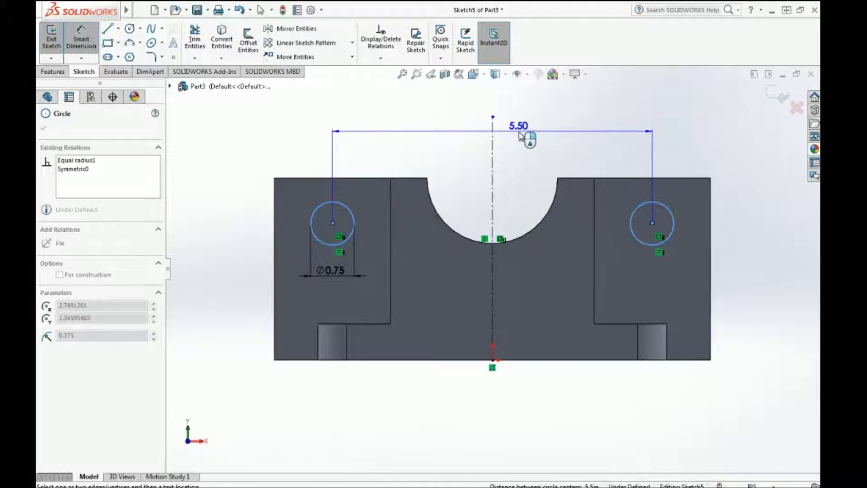
pyautogui.click(524, 149)
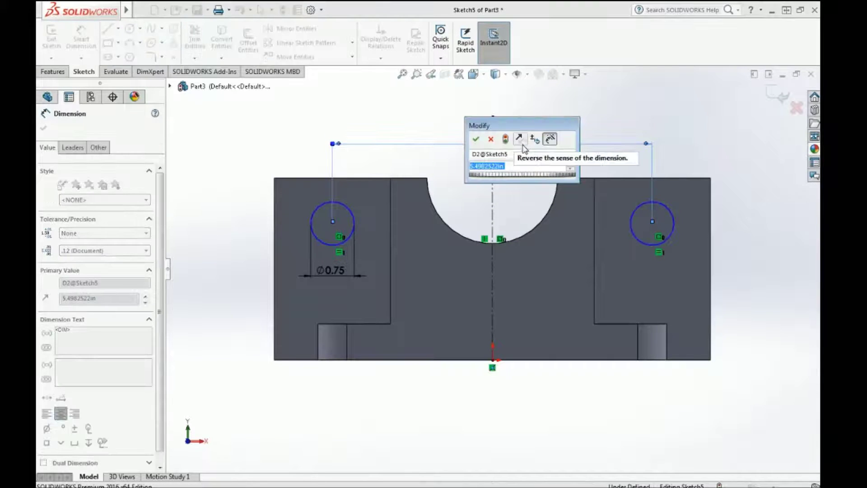
pyautogui.write('5')
pyautogui.press('Return')
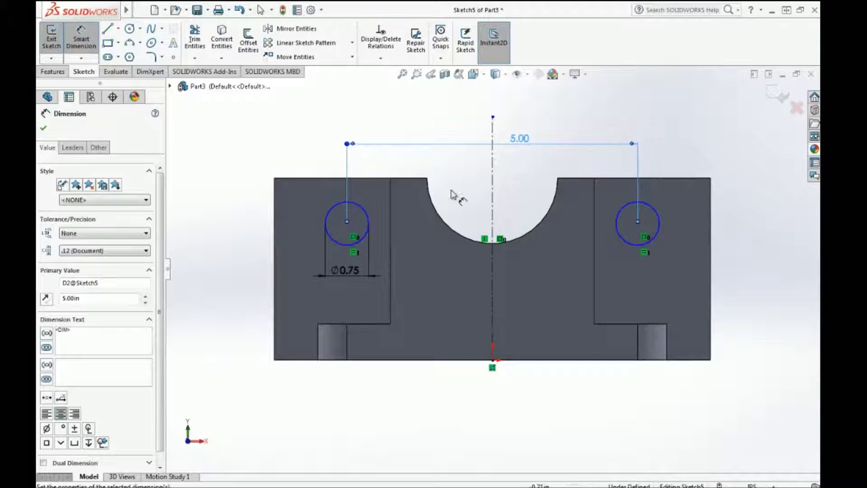
# Dimension the circle centre 2.00 above the bottom edge and exit the fully defined sketch
pyautogui.click(343, 243)
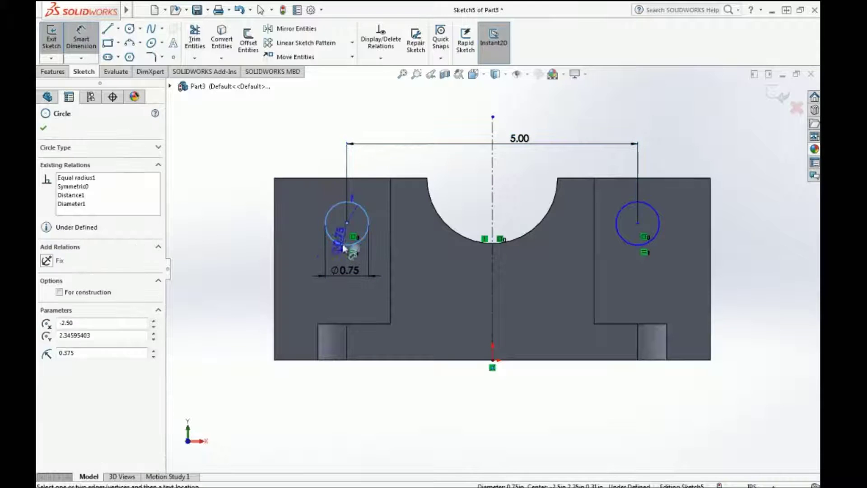
pyautogui.click(301, 359)
pyautogui.click(244, 312)
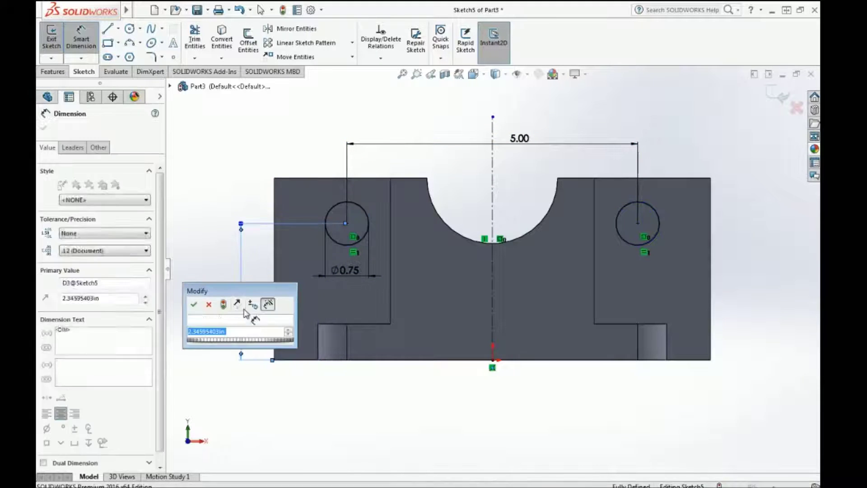
pyautogui.write('2')
pyautogui.press('Return')
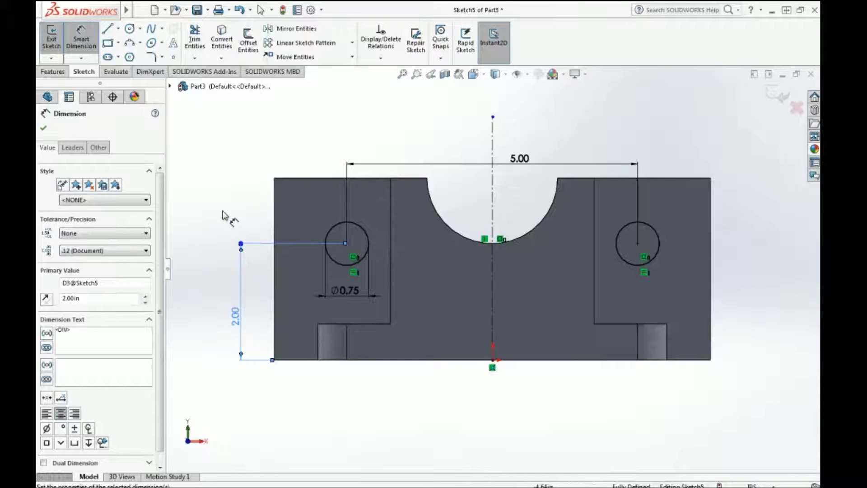
pyautogui.click(224, 216)
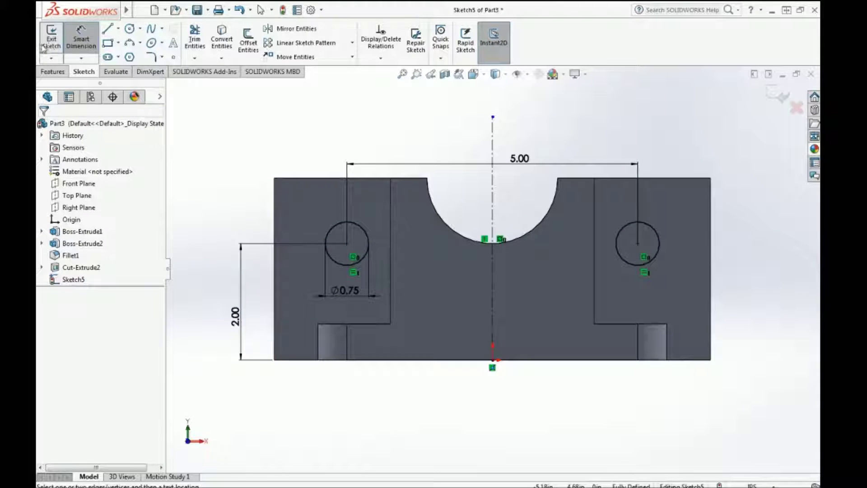
pyautogui.click(51, 40)
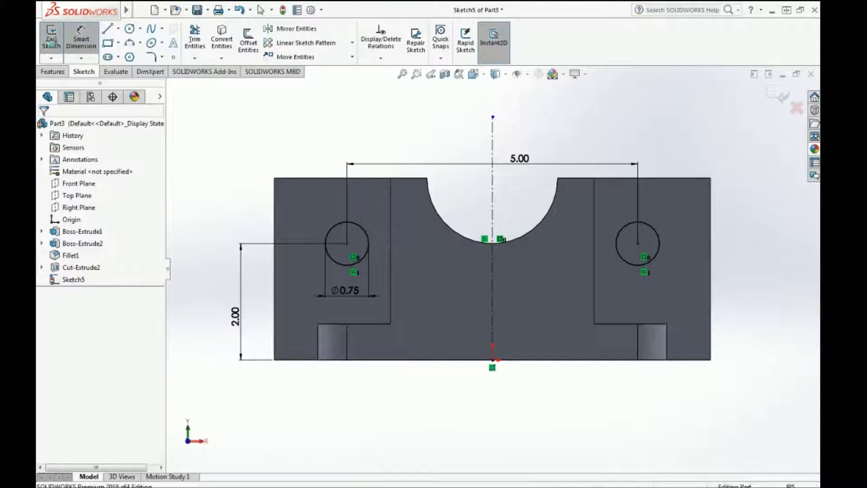
# Extrude-cut Sketch5's two 0.75 circles Through All to create Cut-Extrude3
pyautogui.click(53, 71)
pyautogui.click(202, 40)
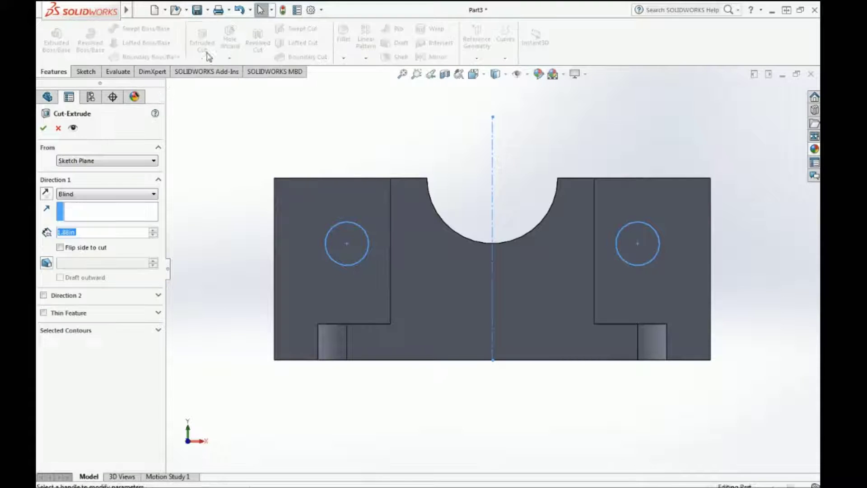
pyautogui.click(125, 197)
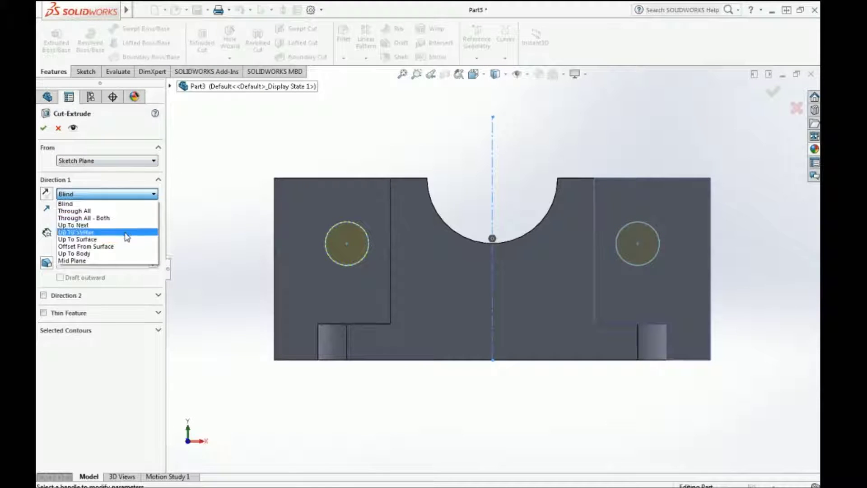
pyautogui.click(122, 210)
pyautogui.moveTo(518, 131)
pyautogui.mouseDown(button='middle')
pyautogui.moveTo(445, 189)
pyautogui.moveTo(466, 208)
pyautogui.moveTo(382, 272)
pyautogui.moveTo(470, 280)
pyautogui.moveTo(451, 277)
pyautogui.mouseUp(button='middle')
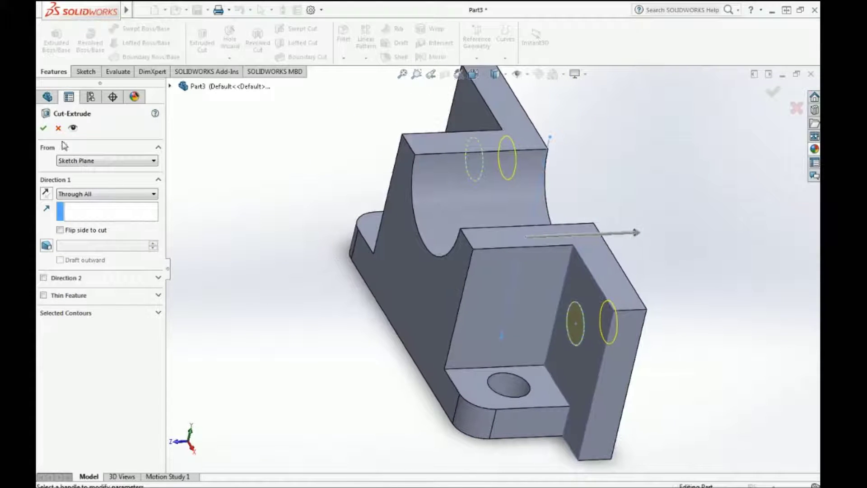
pyautogui.click(44, 128)
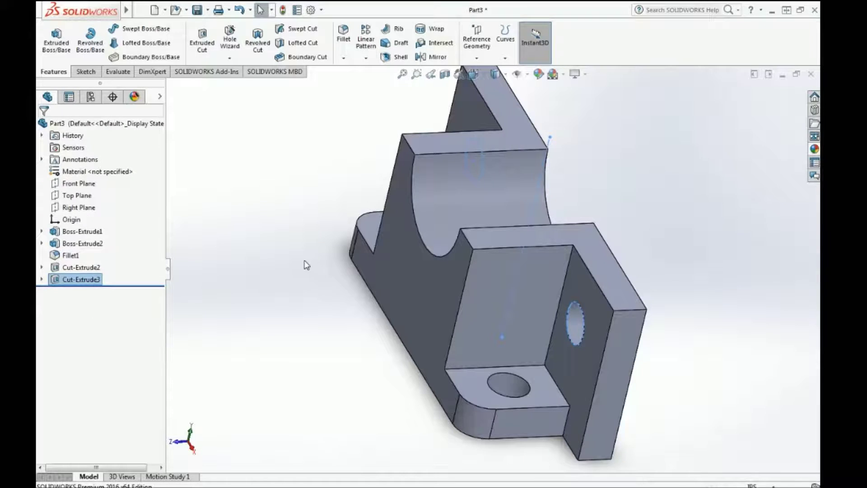
# Inspect the bracket's underside, snap to the Front view, tilt it up, and open the Material menu
pyautogui.moveTo(306, 265); pyautogui.dragTo(353, 276, button='middle')
pyautogui.scroll(-5, 353, 275)
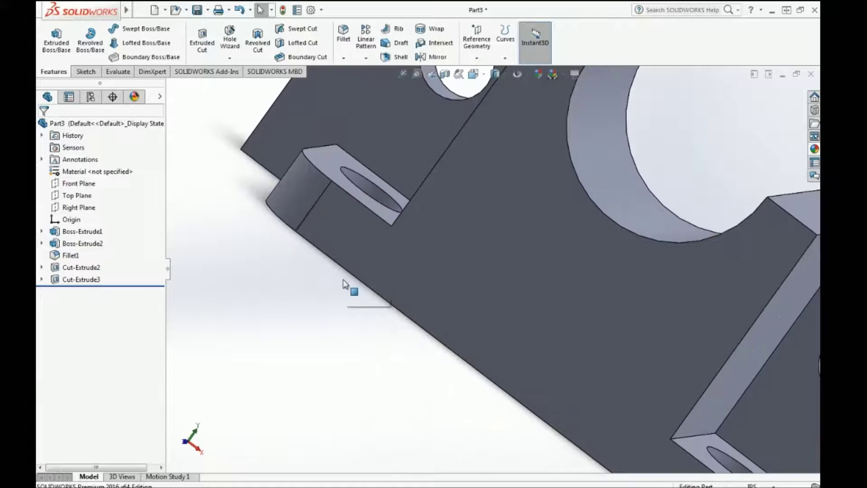
pyautogui.scroll(5, 346, 284)
pyautogui.moveTo(448, 319); pyautogui.dragTo(473, 326, button='middle')
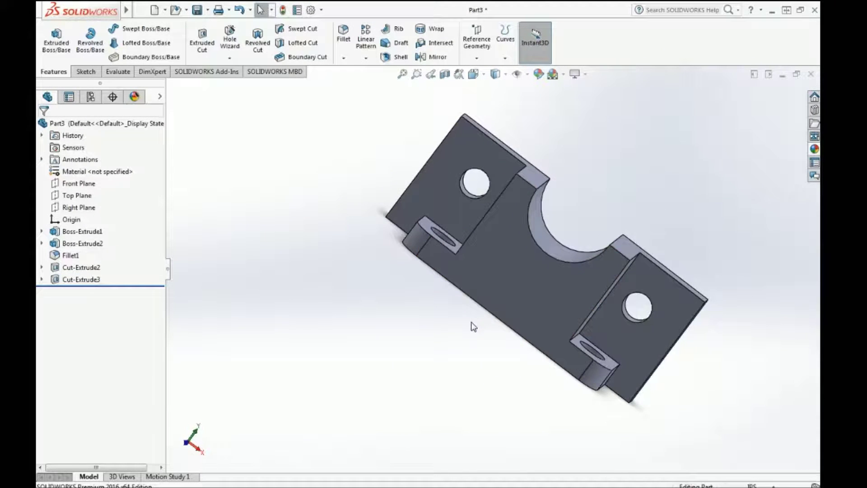
pyautogui.hotkey('ctrl', '1')
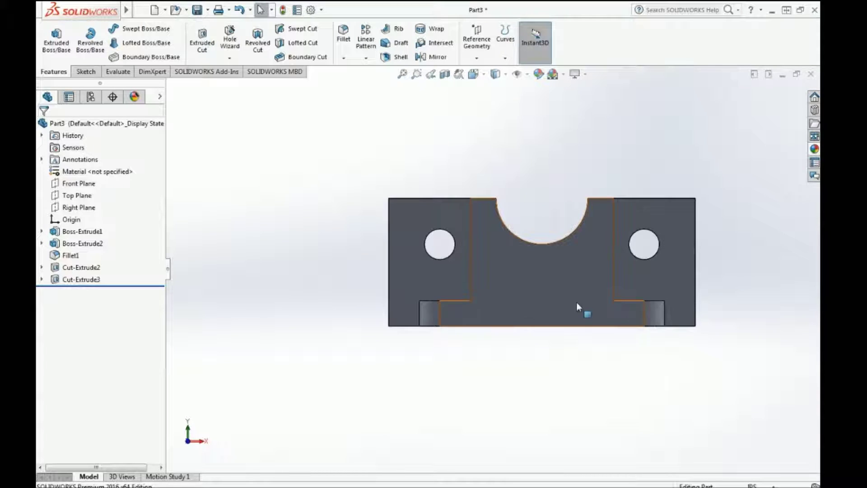
pyautogui.moveTo(737, 182)
pyautogui.mouseDown(button='middle')
pyautogui.moveTo(737, 167)
pyautogui.moveTo(731, 226)
pyautogui.moveTo(726, 212)
pyautogui.moveTo(727, 195)
pyautogui.moveTo(746, 205)
pyautogui.moveTo(735, 238)
pyautogui.moveTo(730, 232)
pyautogui.moveTo(738, 239)
pyautogui.moveTo(768, 185)
pyautogui.moveTo(720, 209)
pyautogui.moveTo(554, 218)
pyautogui.mouseUp(button='middle')
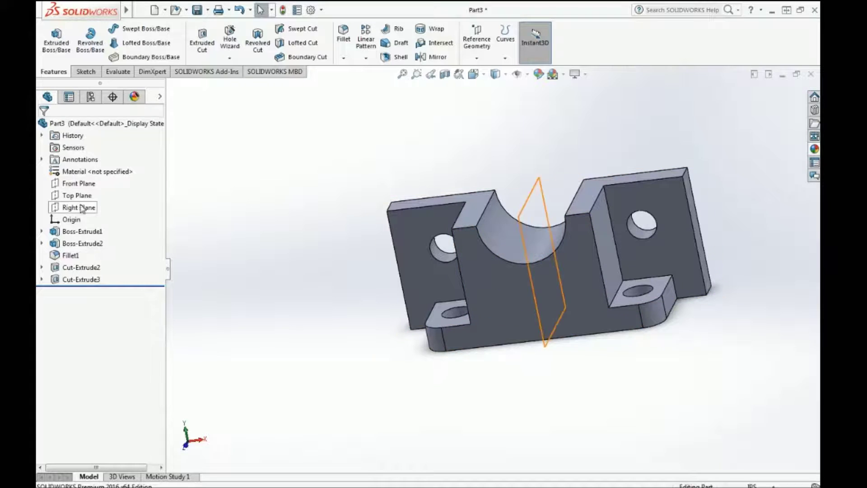
pyautogui.rightClick(87, 174)
# Assign AISI 1020 Steel, Cold Rolled to the bracket via Edit Material
pyautogui.click(102, 178)
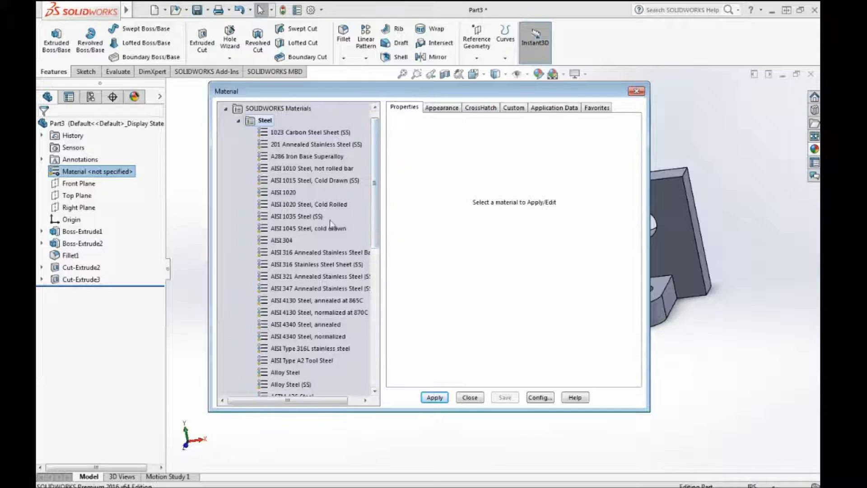
pyautogui.click(299, 208)
pyautogui.click(434, 398)
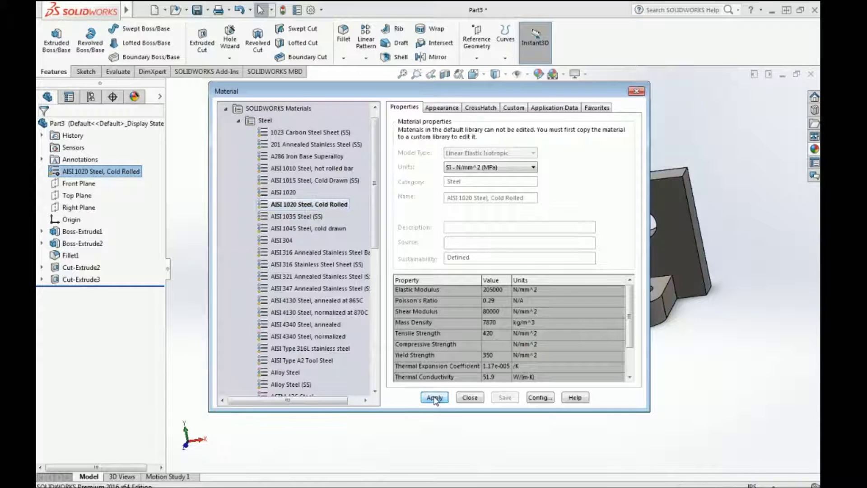
pyautogui.click(636, 91)
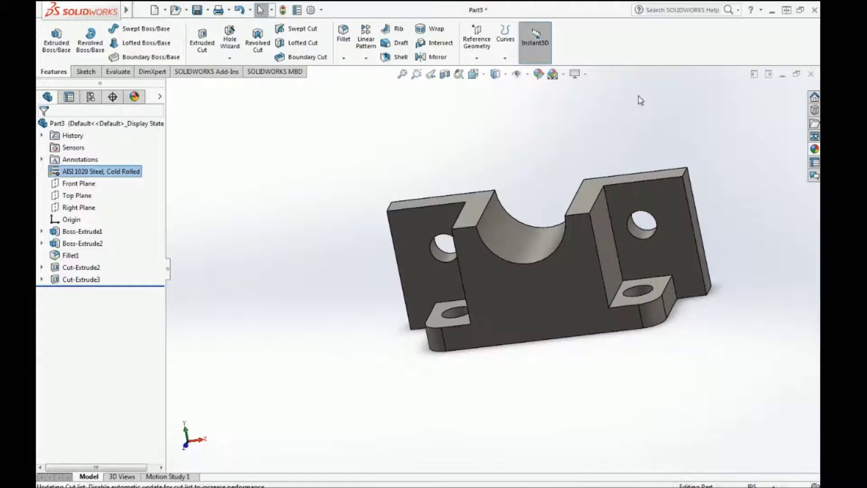
pyautogui.click(815, 149)
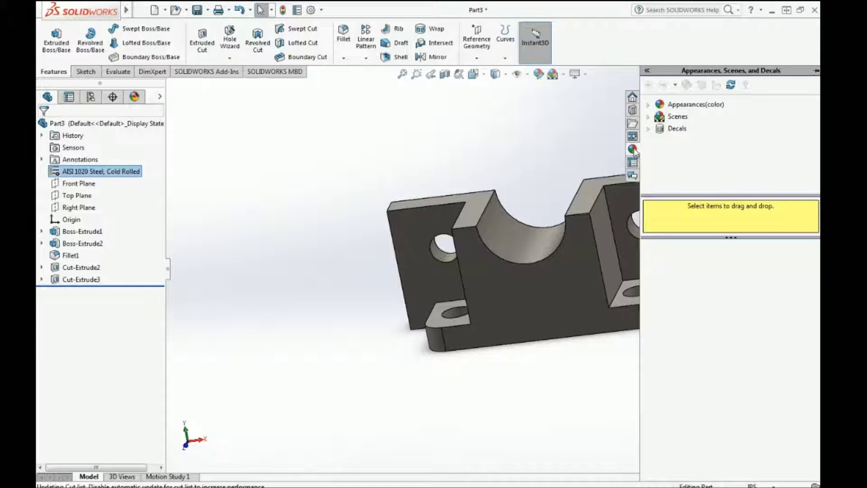
# Browse Appearances > Metal > Steel and drag the cast stainless steel swatch onto the bracket
pyautogui.click(660, 106)
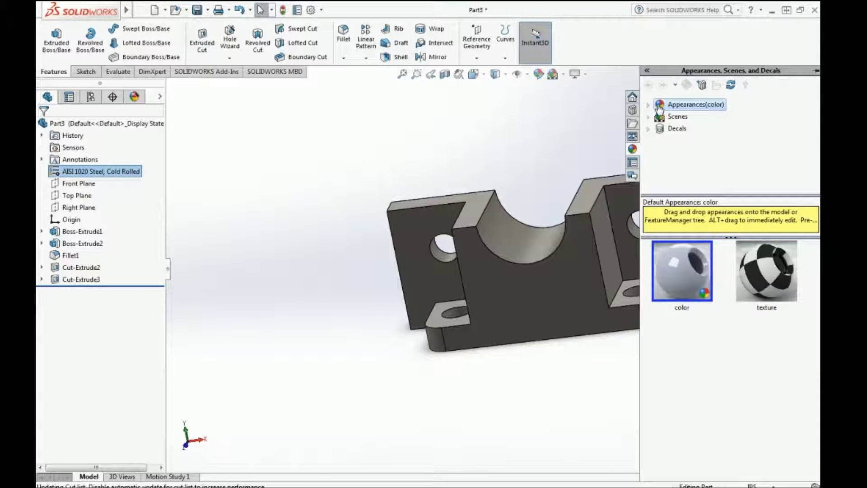
pyautogui.click(668, 119)
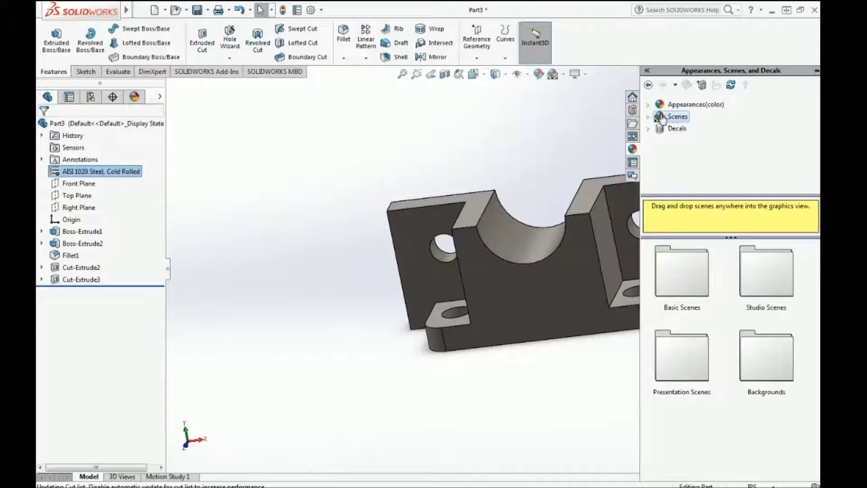
pyautogui.click(648, 106)
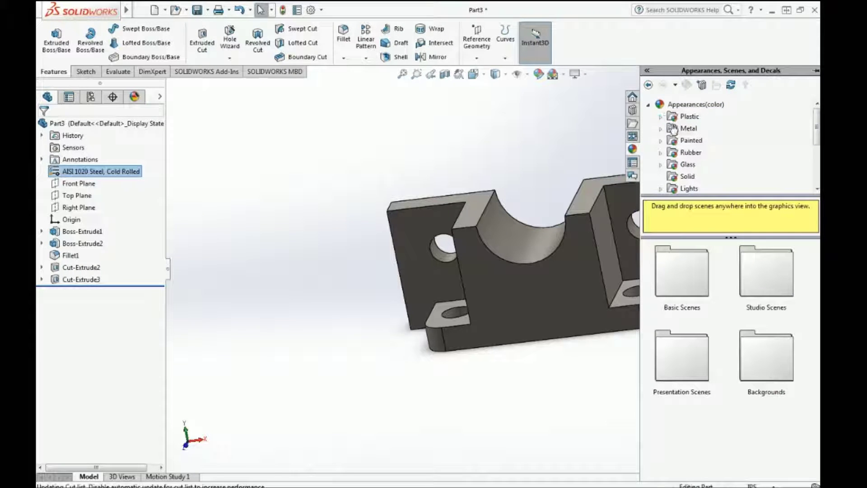
pyautogui.click(661, 129)
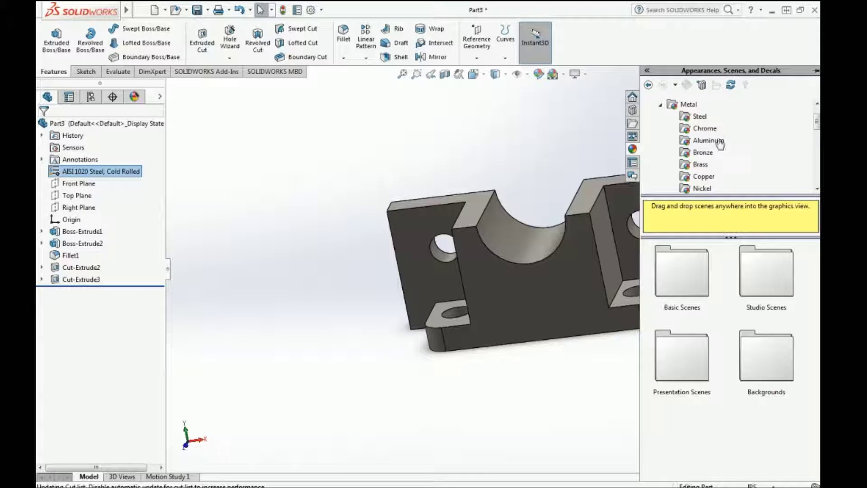
pyautogui.click(688, 118)
pyautogui.scroll(-2, 723, 268)
pyautogui.scroll(-3, 729, 289)
pyautogui.moveTo(677, 273); pyautogui.dragTo(563, 299)
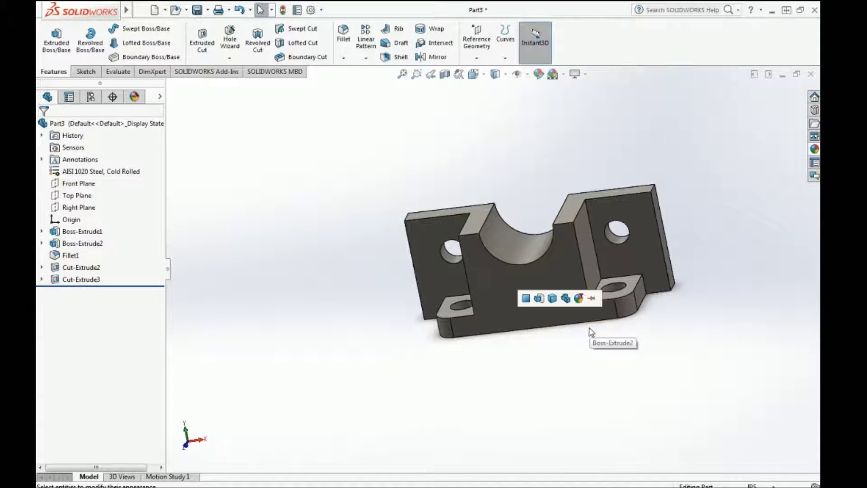
# Dismiss the appearance placement popup and clear the face selection, leaving the steel-grey bracket
pyautogui.scroll(-1, 589, 329)
pyautogui.scroll(-1, 586, 329)
pyautogui.scroll(-1, 580, 311)
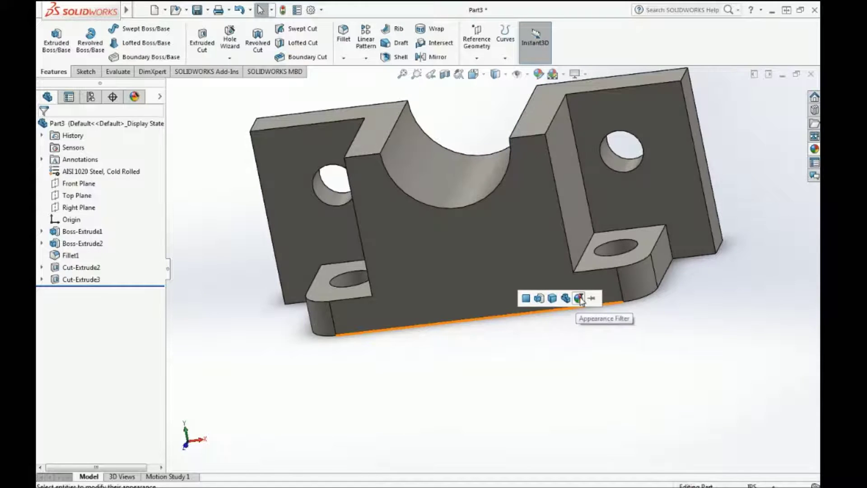
pyautogui.click(579, 298)
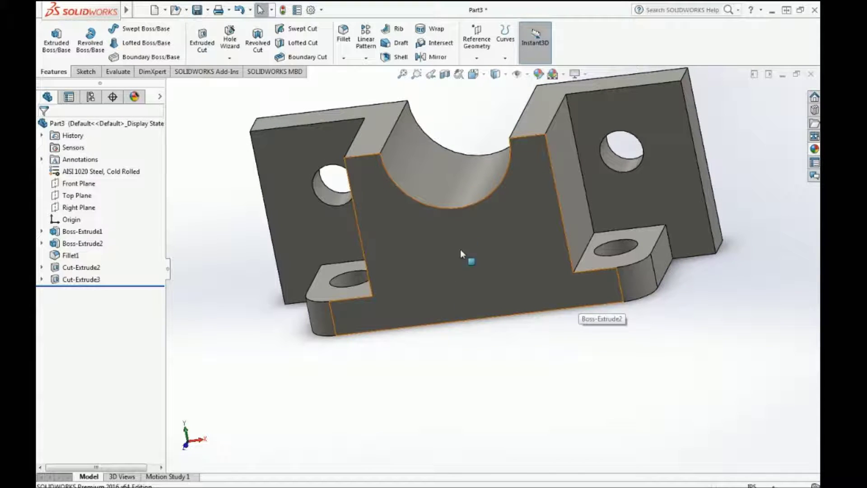
pyautogui.click(452, 265)
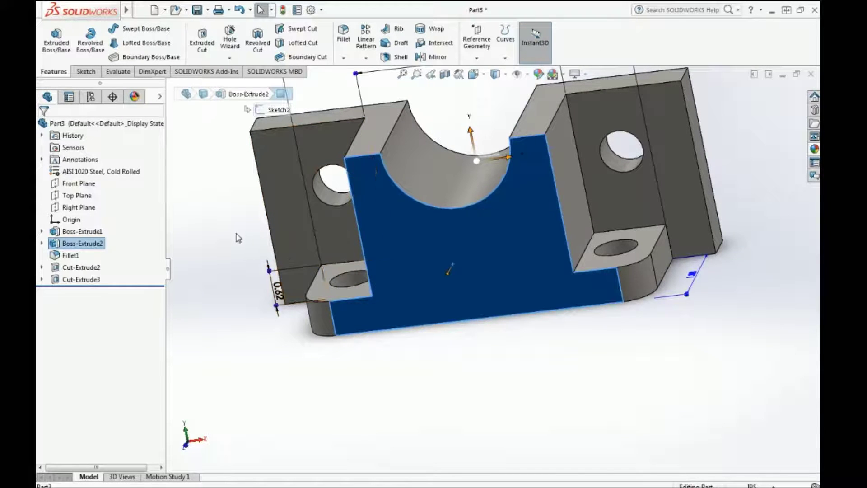
pyautogui.click(237, 234)
pyautogui.scroll(2, 258, 251)
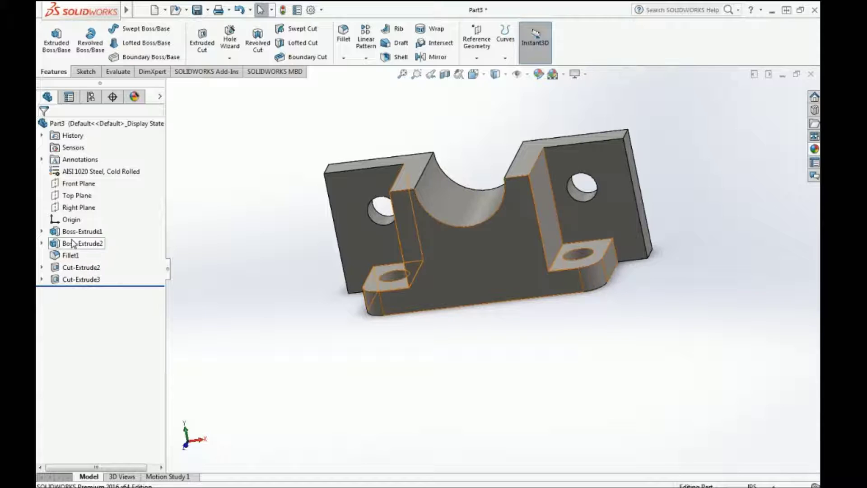
# Expand Boss-Extrude1, Boss-Extrude2, Cut-Extrude2 and Cut-Extrude3 to reveal their sketches
pyautogui.click(42, 231)
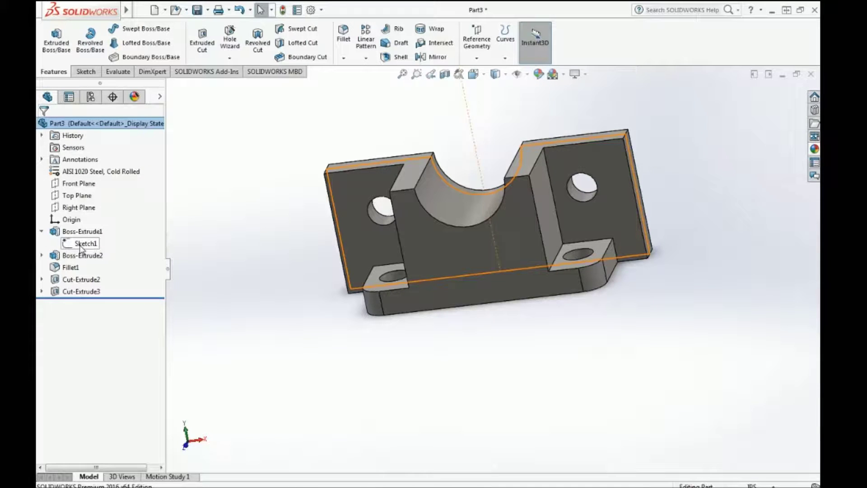
pyautogui.click(41, 256)
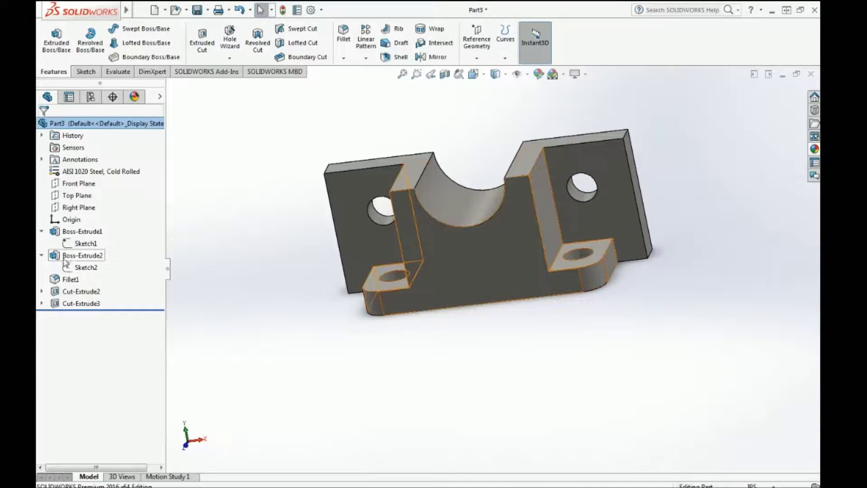
pyautogui.click(41, 291)
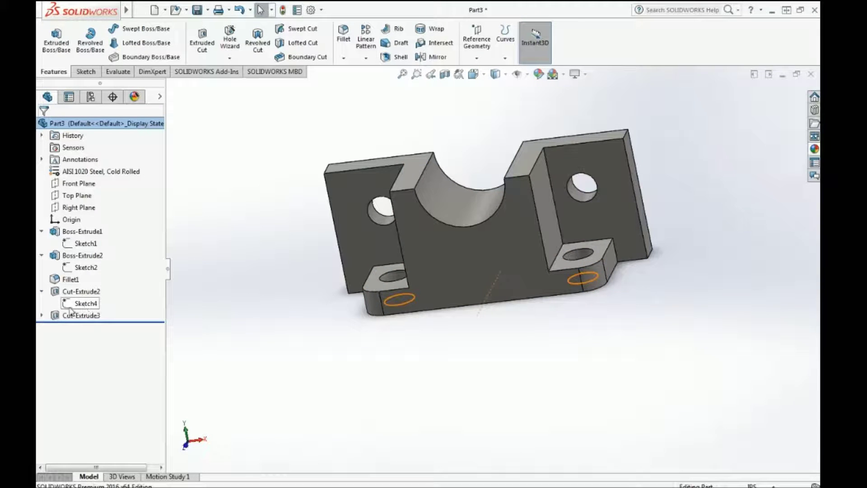
pyautogui.click(42, 315)
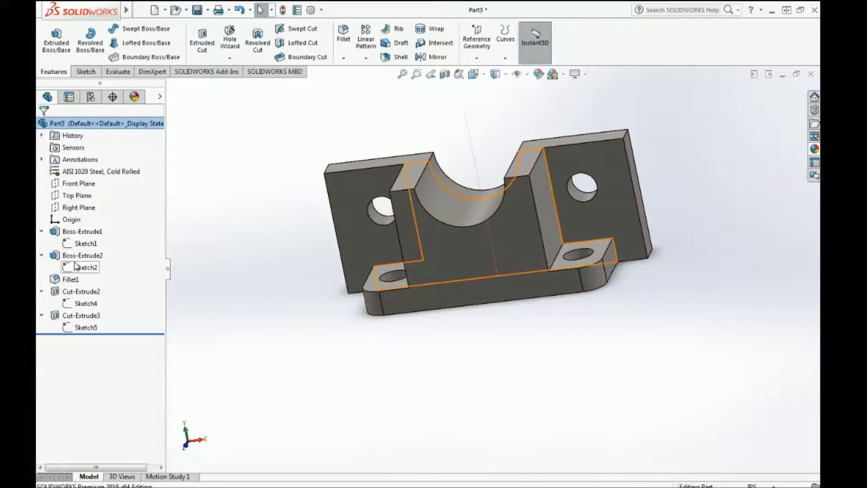
# Display Sketch1 and Boss-Extrude2 dimensions on the model for checking
pyautogui.click(85, 244)
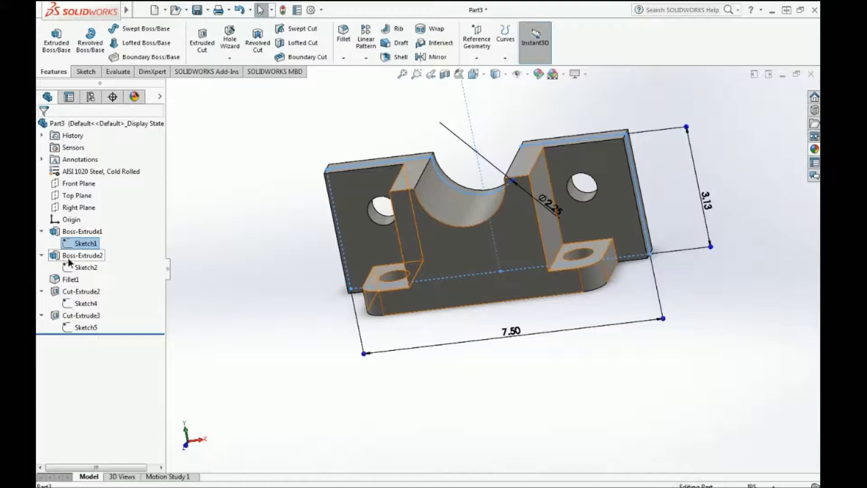
pyautogui.click(72, 256)
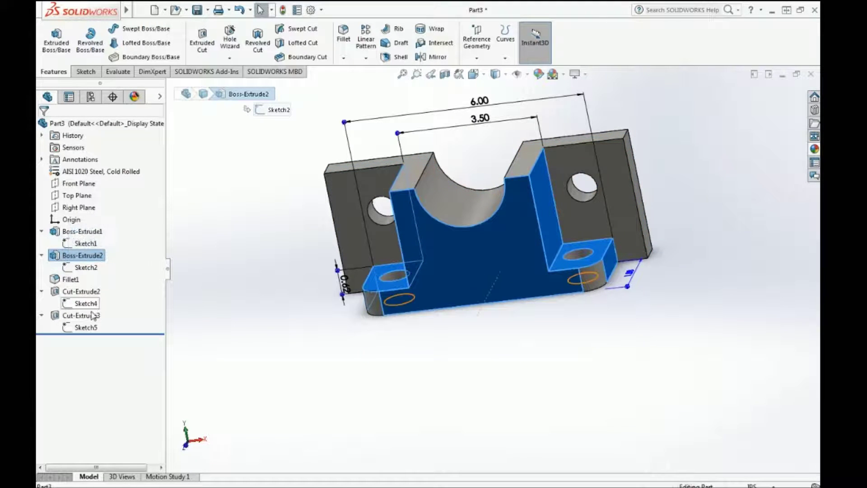
pyautogui.click(101, 243)
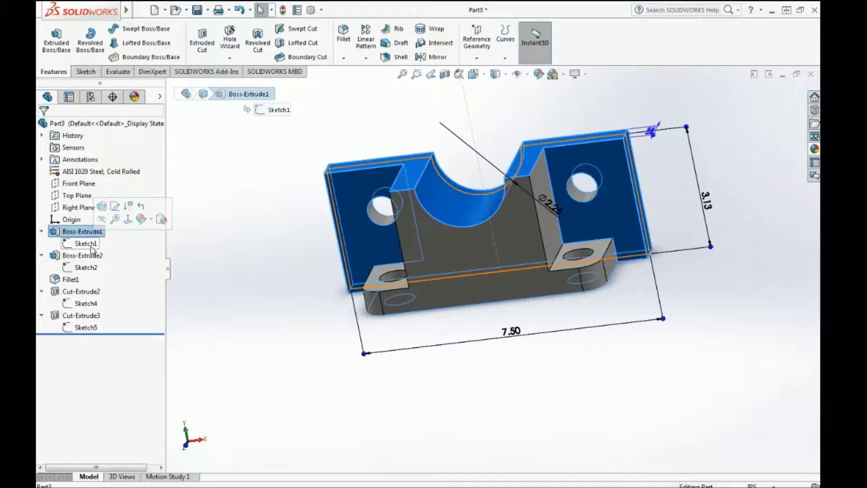
# Hide the Sketch1 dimensions and show reference drawing Sk17 in Photo Viewer beside the model
pyautogui.click(260, 202)
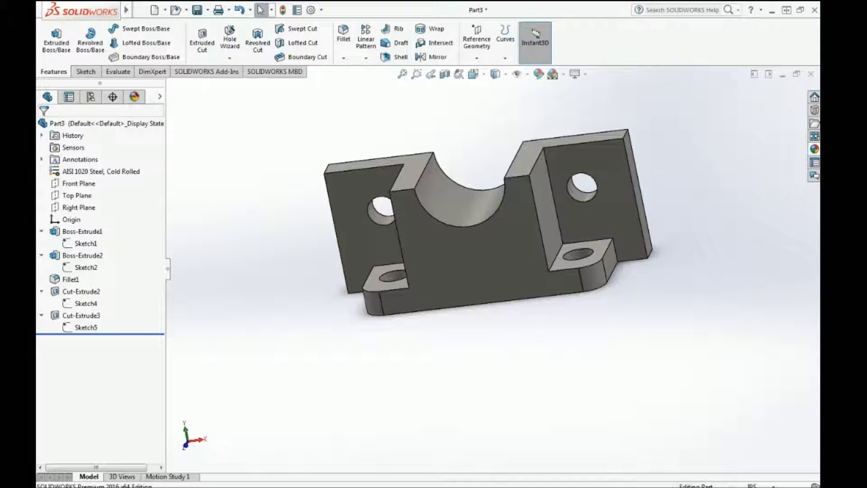
pyautogui.moveTo(412, 139); pyautogui.dragTo(310, 129)
pyautogui.click(336, 302)
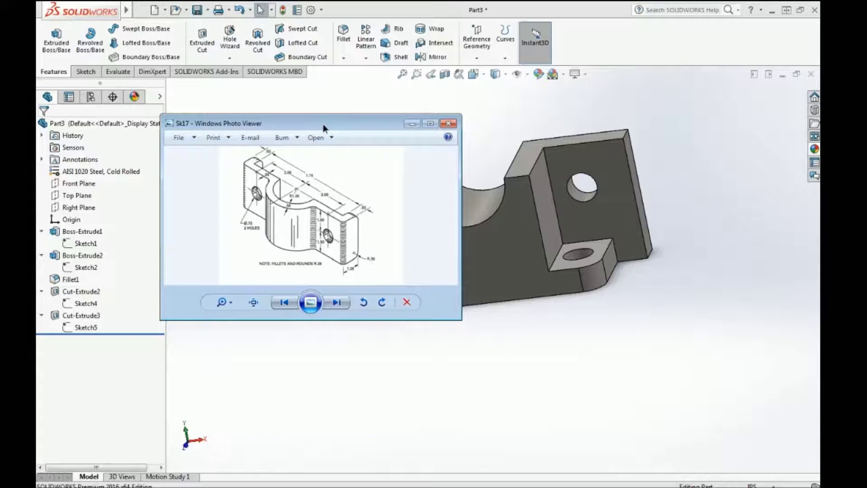
# Move the reference drawing aside and close the bracket part Part3 without saving
pyautogui.moveTo(323, 123); pyautogui.dragTo(864, 171)
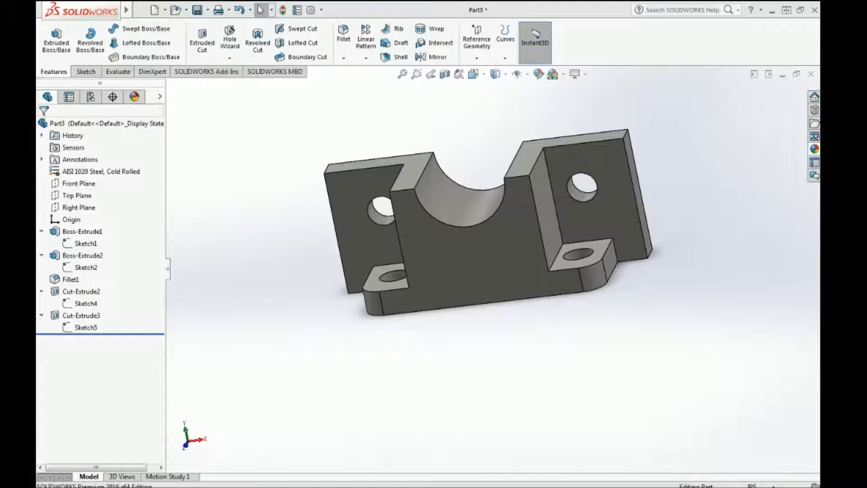
pyautogui.click(811, 74)
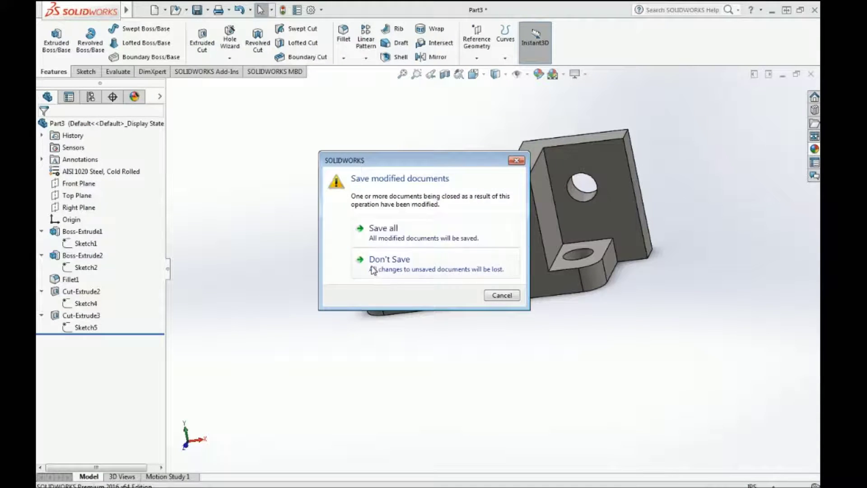
pyautogui.click(374, 269)
# Create a new part and start a sketch on the Front Plane
pyautogui.click(154, 10)
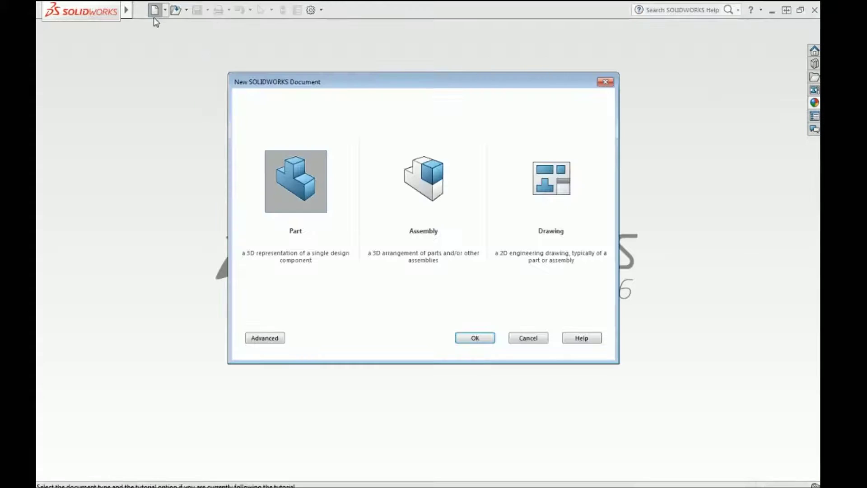
pyautogui.press('Return')
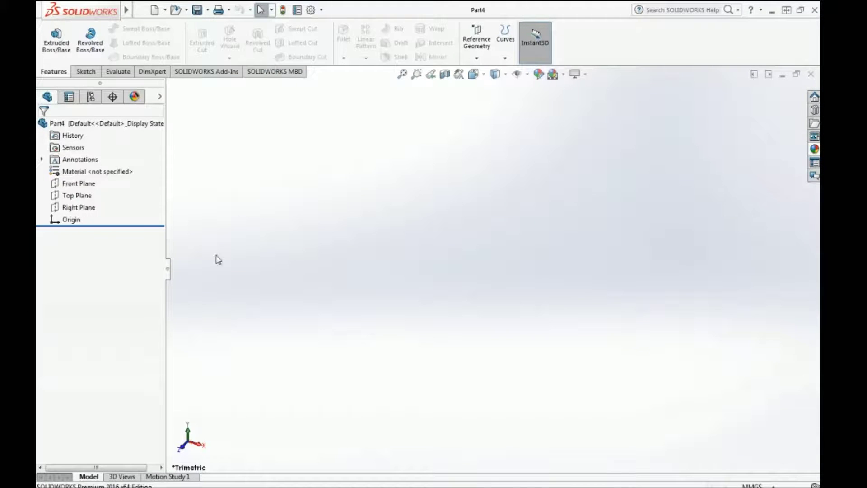
pyautogui.click(86, 71)
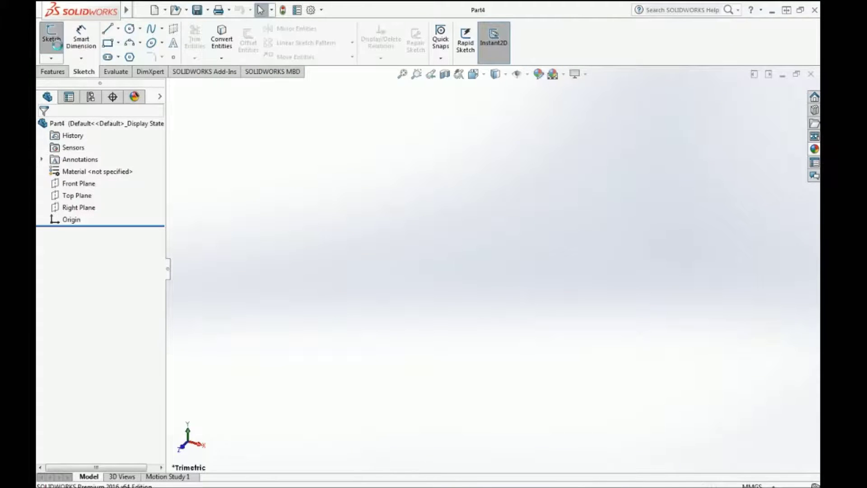
pyautogui.click(51, 35)
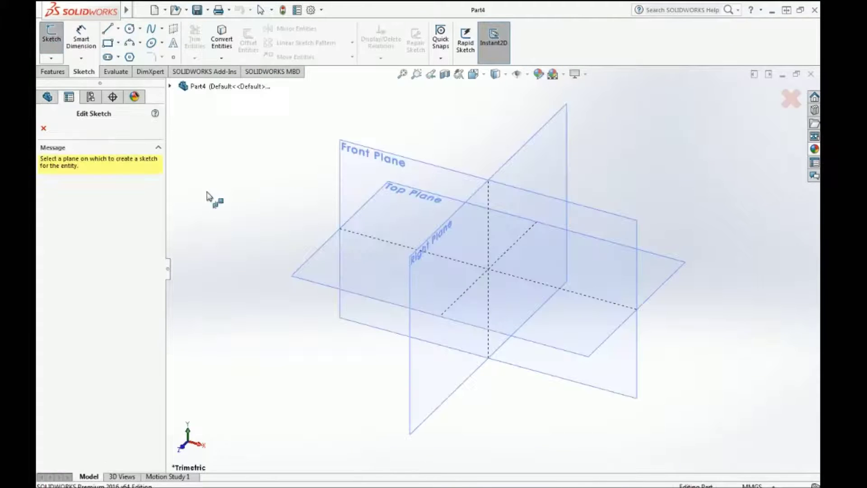
pyautogui.click(380, 177)
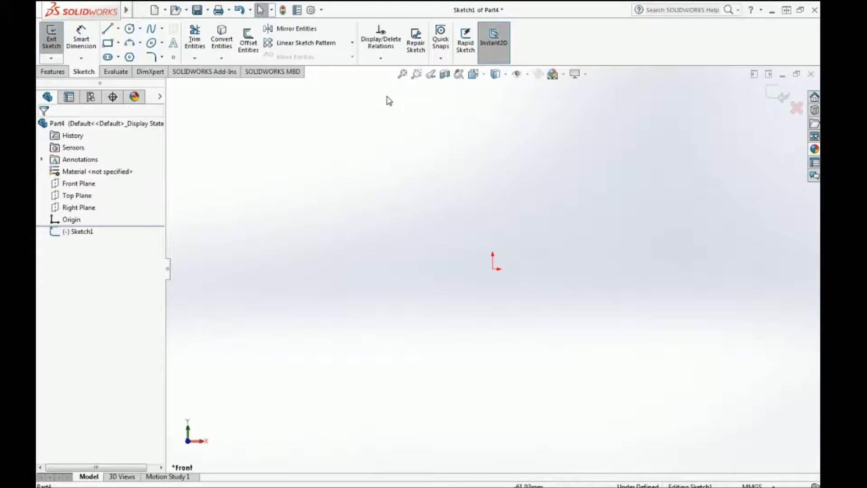
# Draw a circle centred at the origin
pyautogui.click(130, 29)
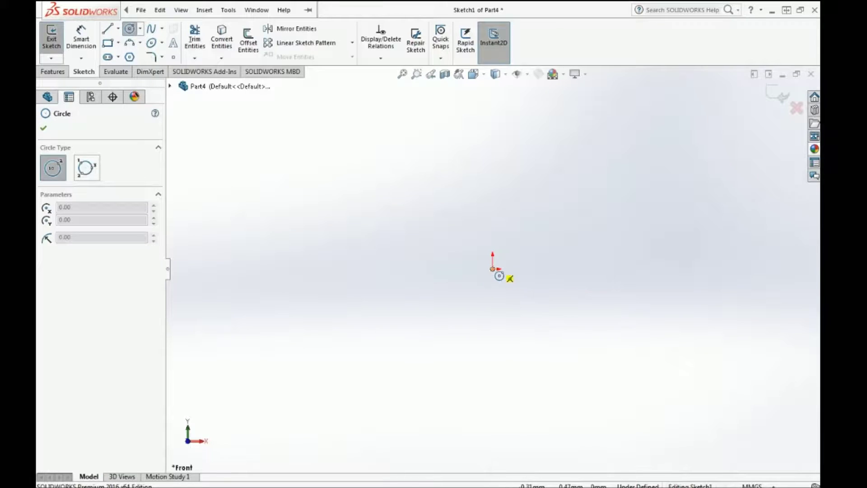
pyautogui.click(492, 268)
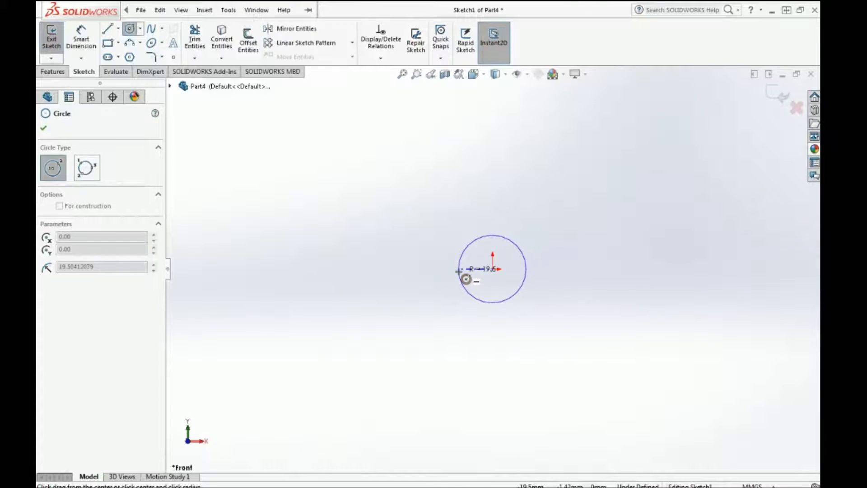
pyautogui.click(459, 271)
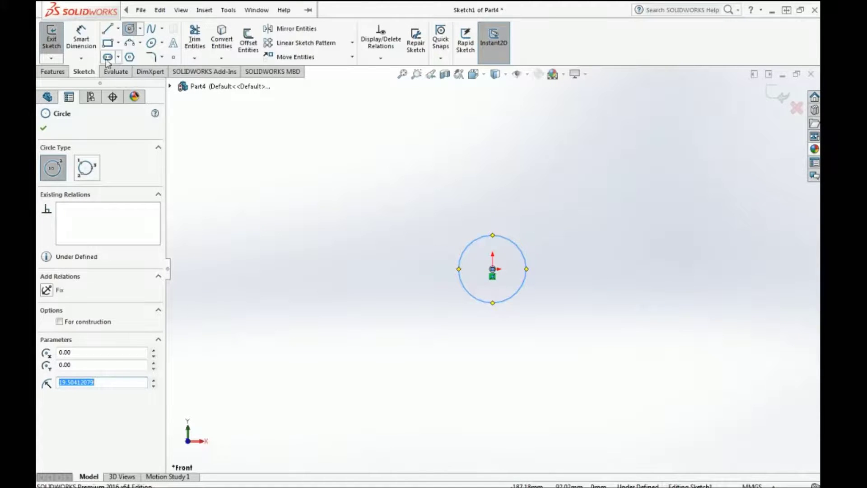
# Draw a horizontal line left from the circle's left edge, ending in a short vertical line up
pyautogui.click(107, 29)
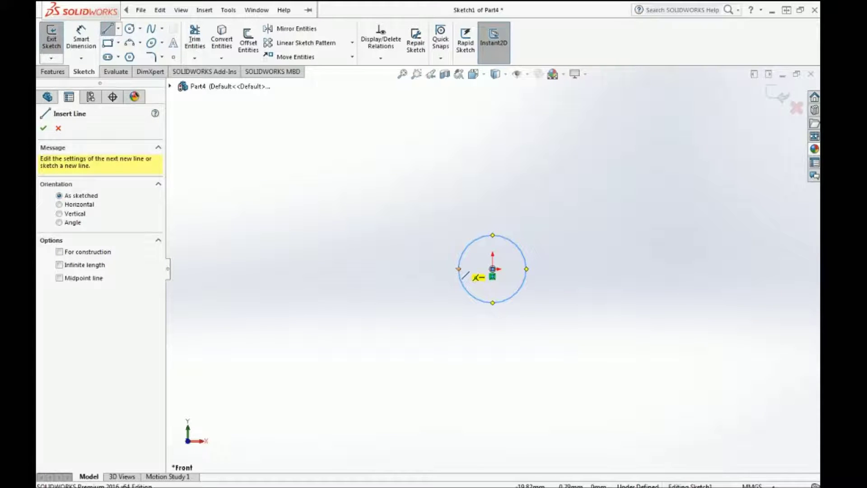
pyautogui.click(458, 268)
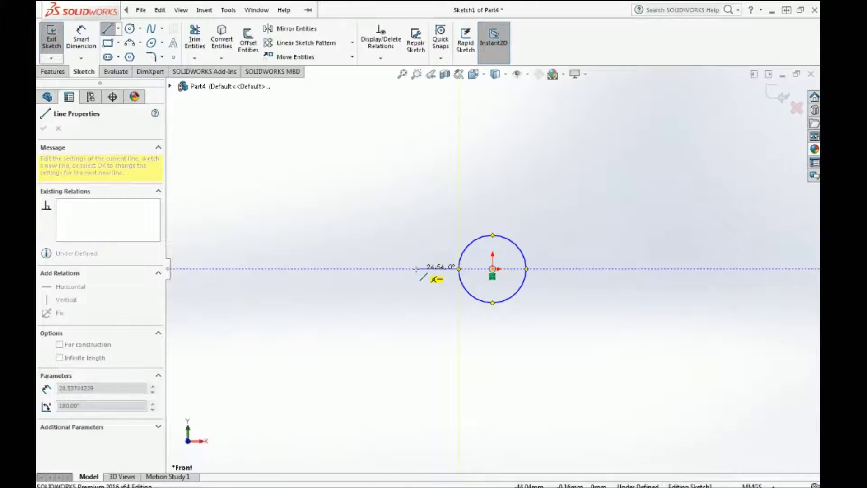
pyautogui.click(307, 268)
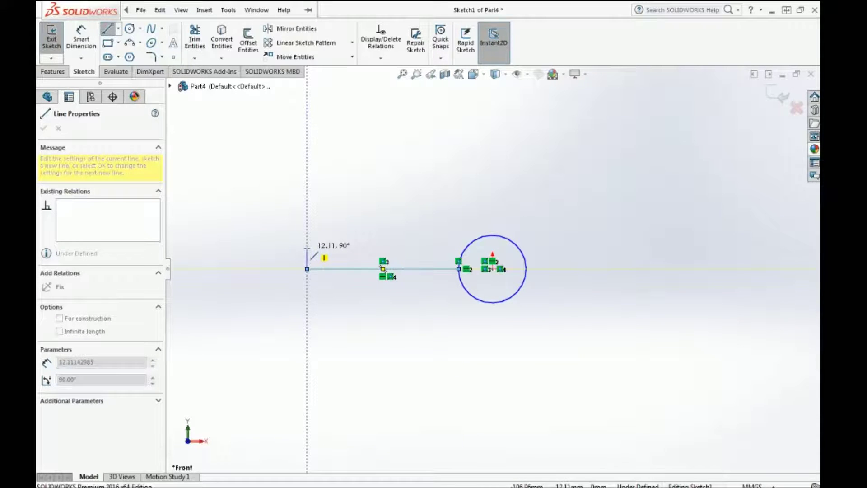
pyautogui.click(307, 247)
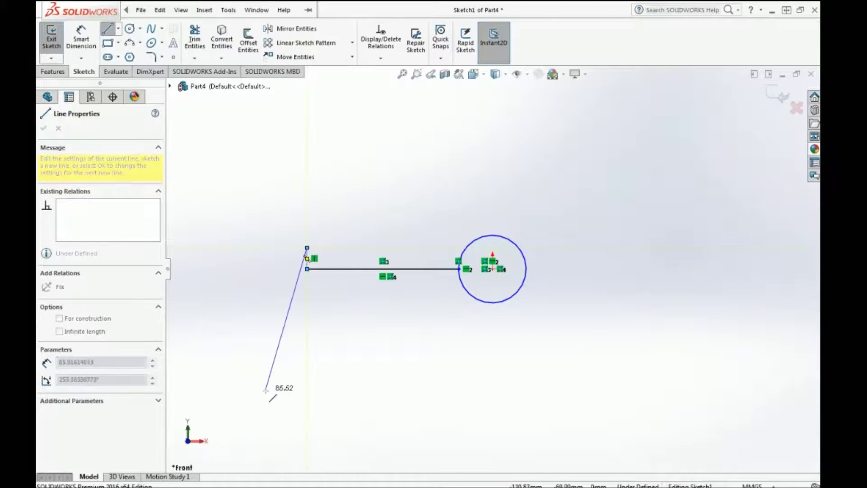
pyautogui.press('Escape')
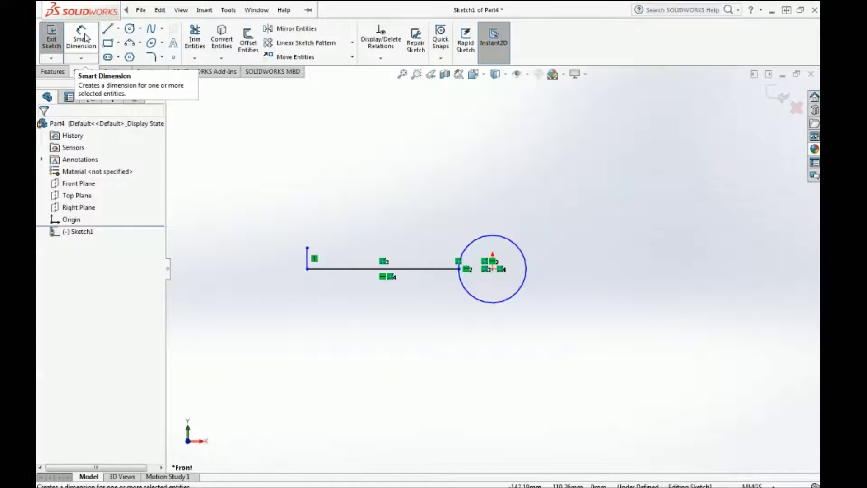
pyautogui.click(85, 37)
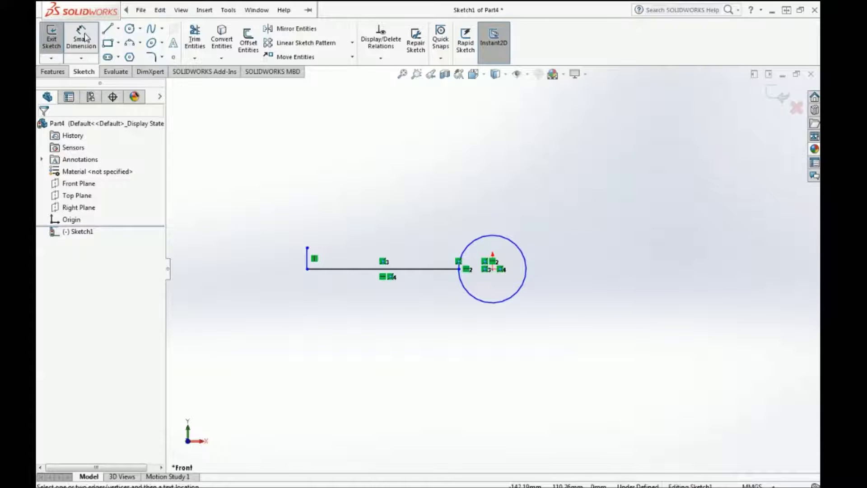
# Start a distance dimension from the short vertical line to the circle centre, then cancel it
pyautogui.click(307, 256)
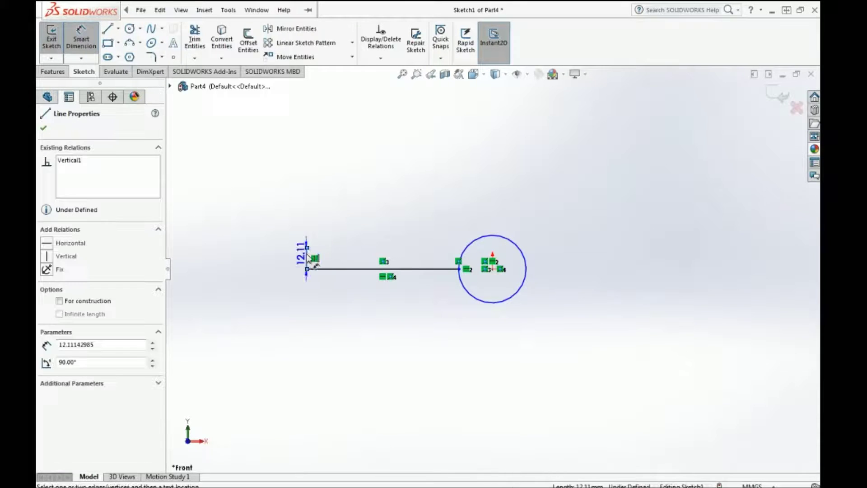
pyautogui.click(493, 269)
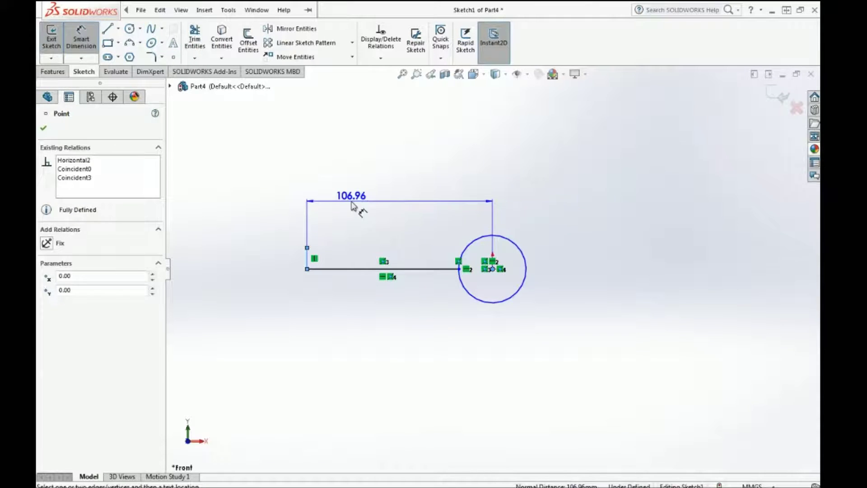
pyautogui.press('Escape')
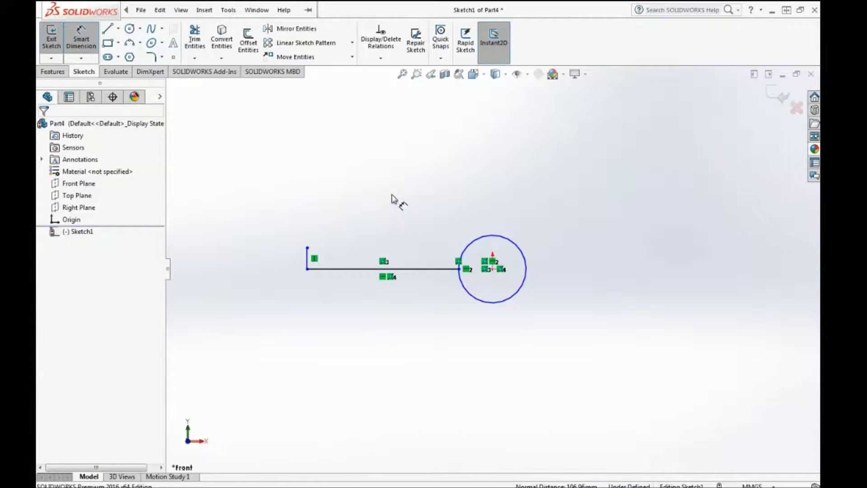
pyautogui.press('Escape')
# Draw a vertical centerline through the circle's centre, extending above and below it
pyautogui.click(118, 28)
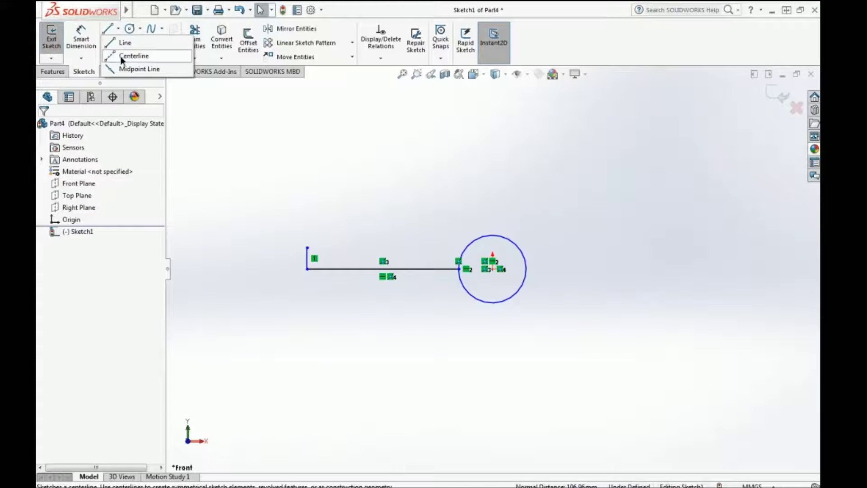
pyautogui.click(127, 55)
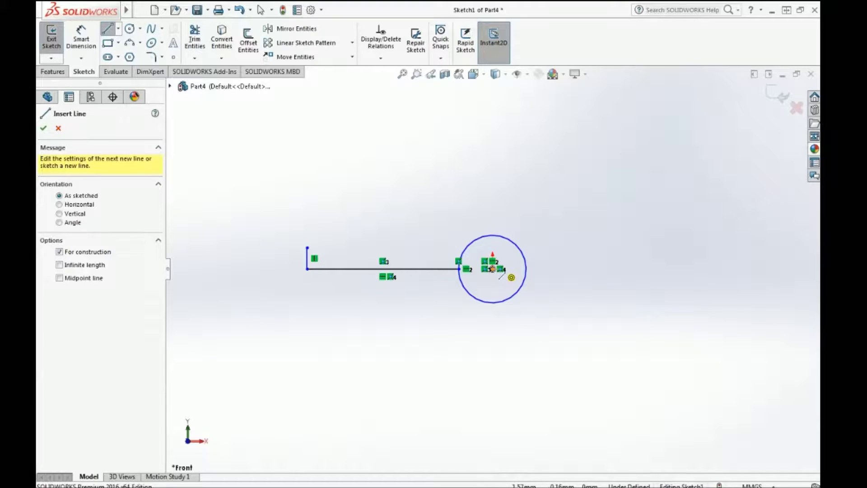
pyautogui.click(492, 270)
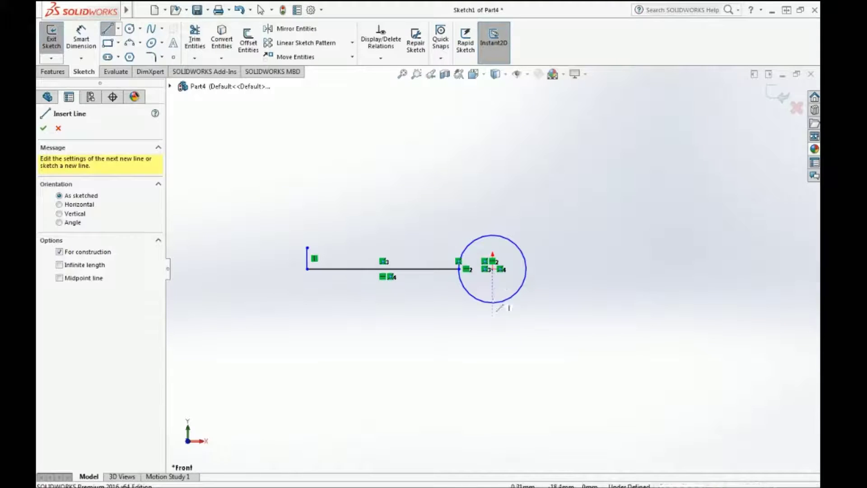
pyautogui.click(492, 334)
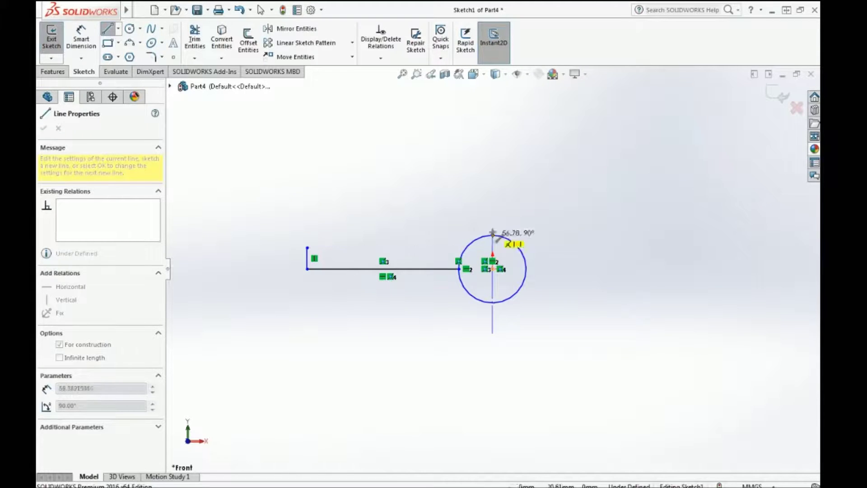
pyautogui.click(492, 173)
pyautogui.press('Escape')
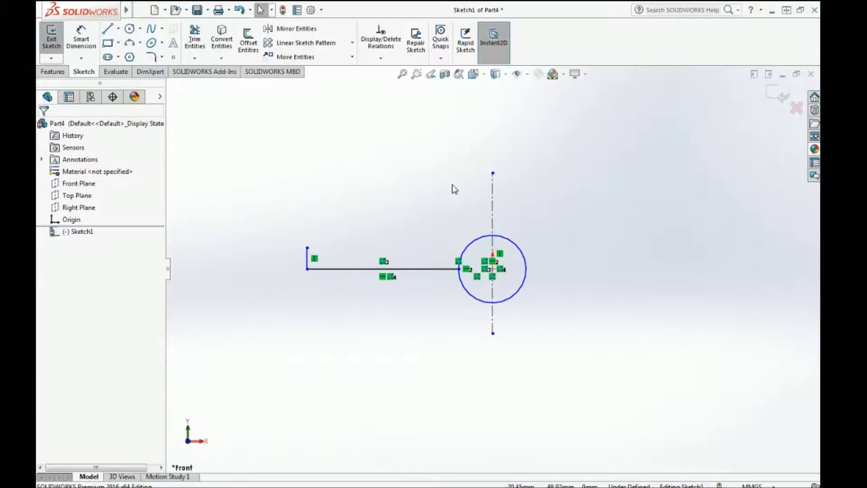
# Dimension the distance from the short vertical line to the centerline, placed above the sketch
pyautogui.click(79, 33)
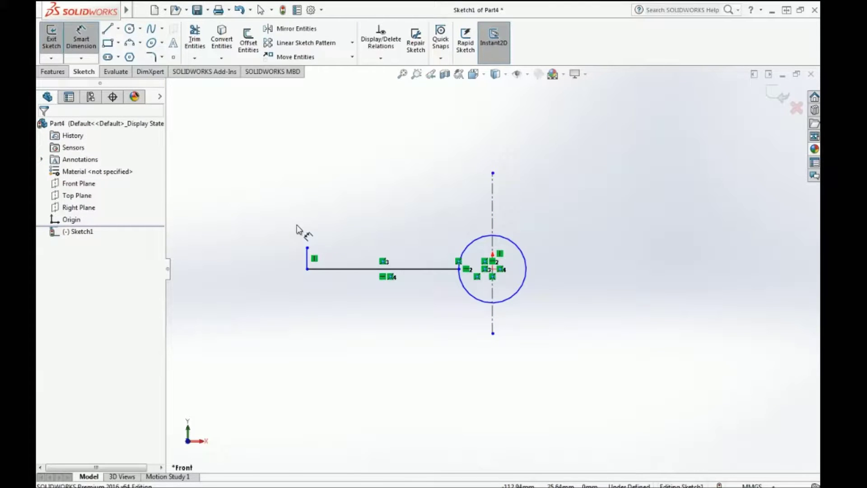
pyautogui.click(306, 264)
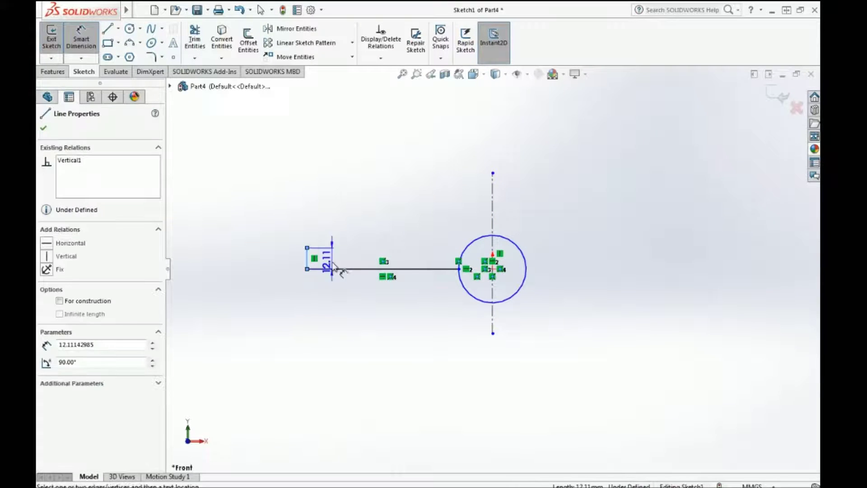
pyautogui.click(492, 221)
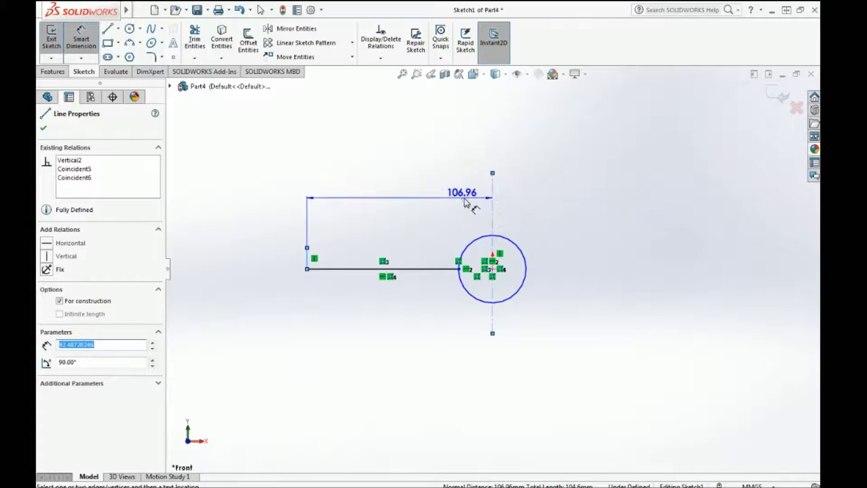
pyautogui.click(520, 201)
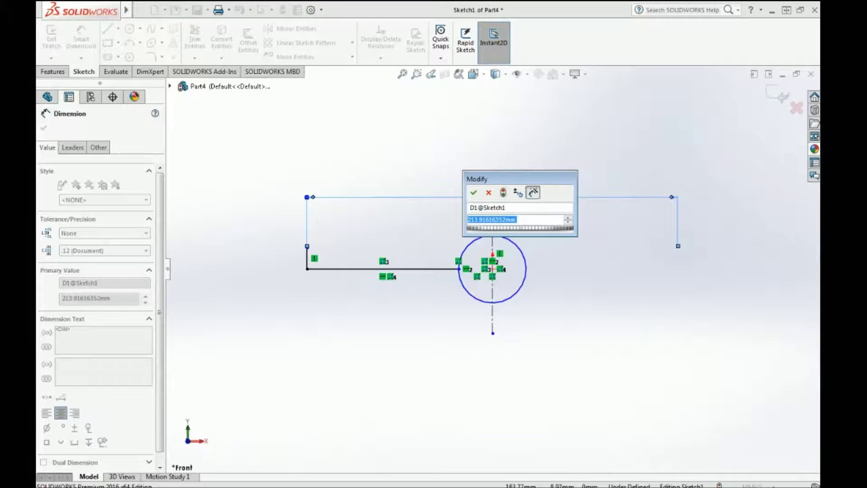
# Check the reference drawing, then accept the 213.92 mm width between the vertical end lines
pyautogui.hotkey('alt', 'Tab')
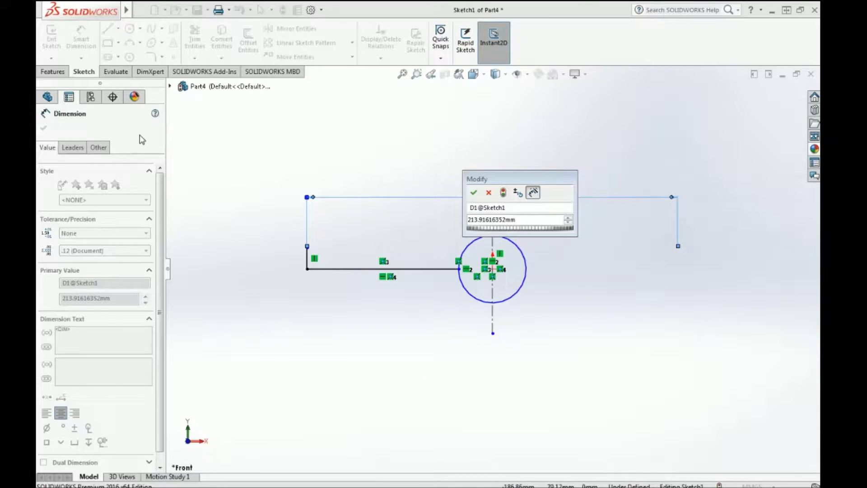
pyautogui.click(596, 147)
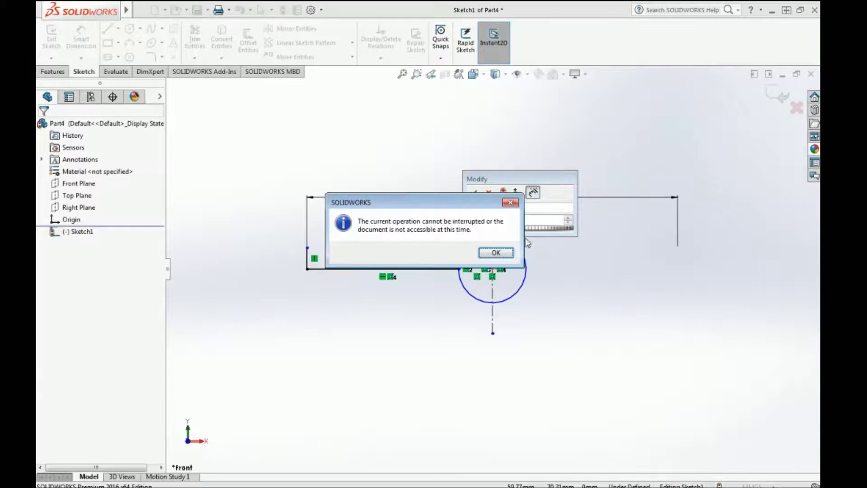
pyautogui.click(506, 254)
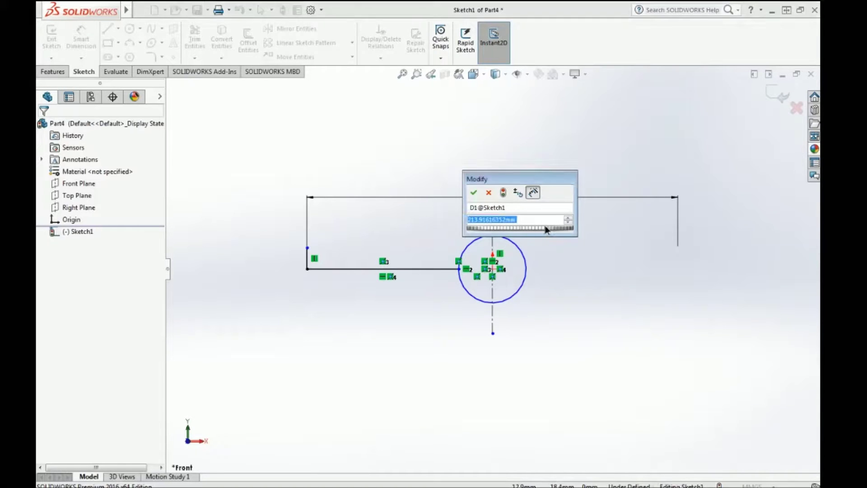
pyautogui.press('Return')
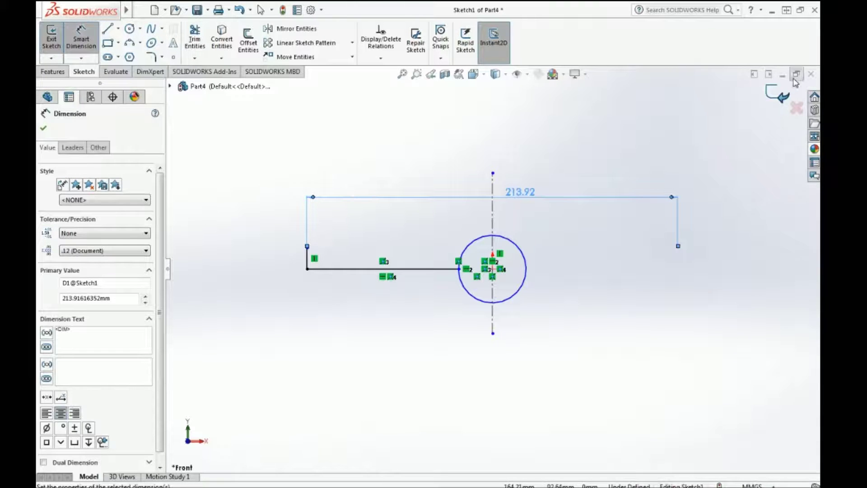
pyautogui.click(811, 75)
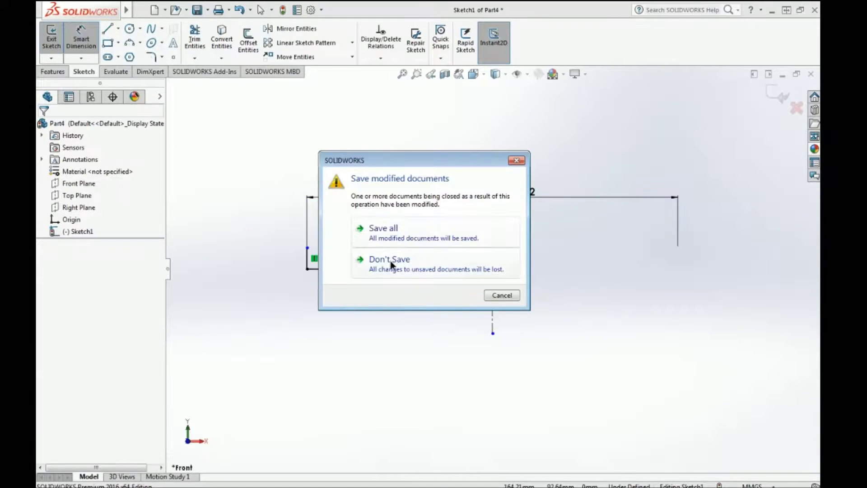
# Discard Part4, create a new part in IPS inch units, and sketch on the Front Plane
pyautogui.click(381, 255)
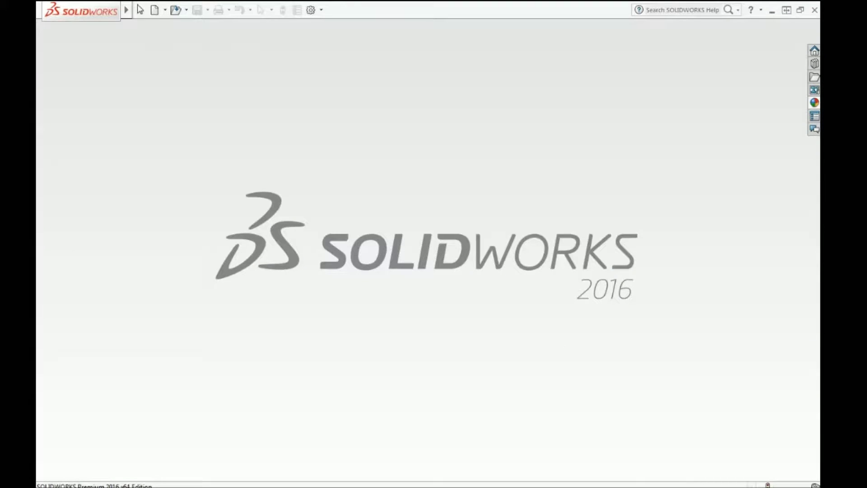
pyautogui.click(153, 9)
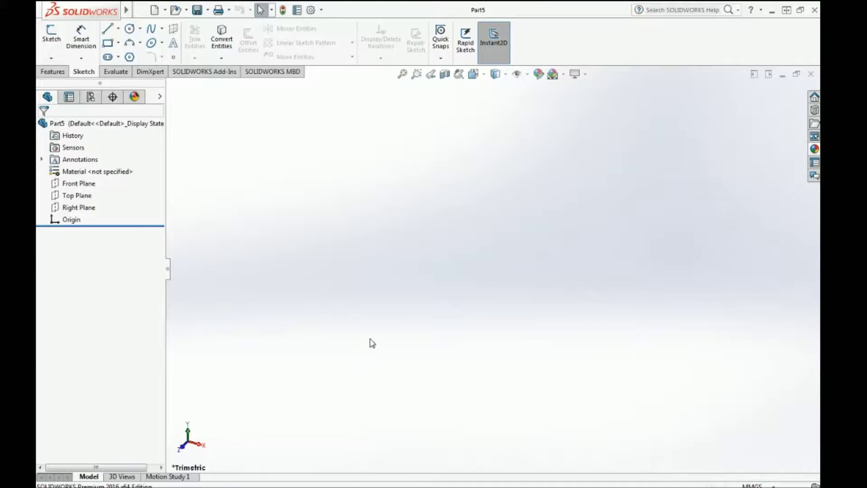
pyautogui.click(751, 486)
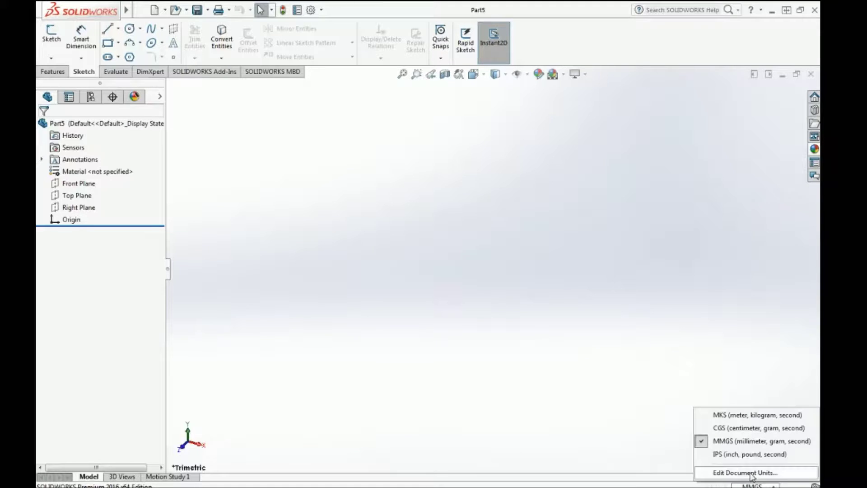
pyautogui.click(733, 456)
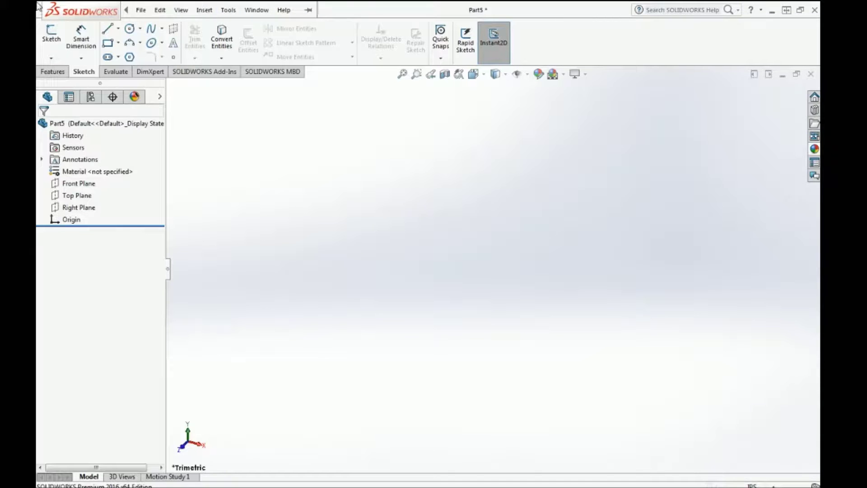
pyautogui.click(49, 36)
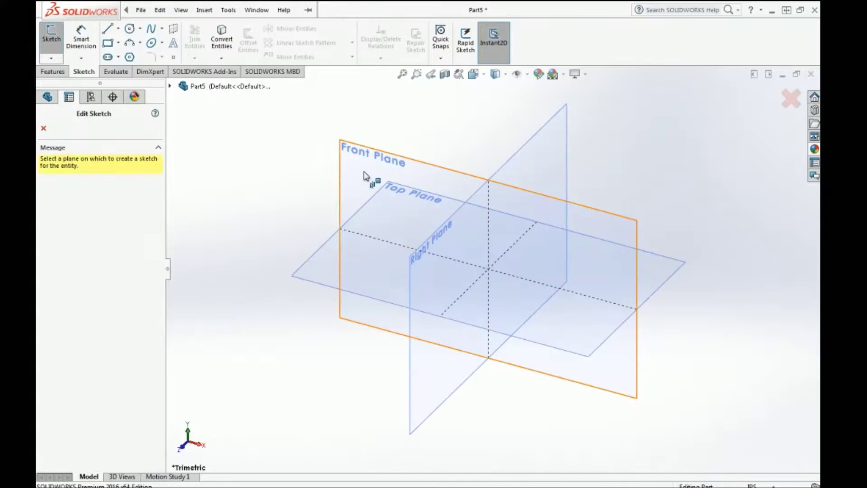
pyautogui.click(366, 177)
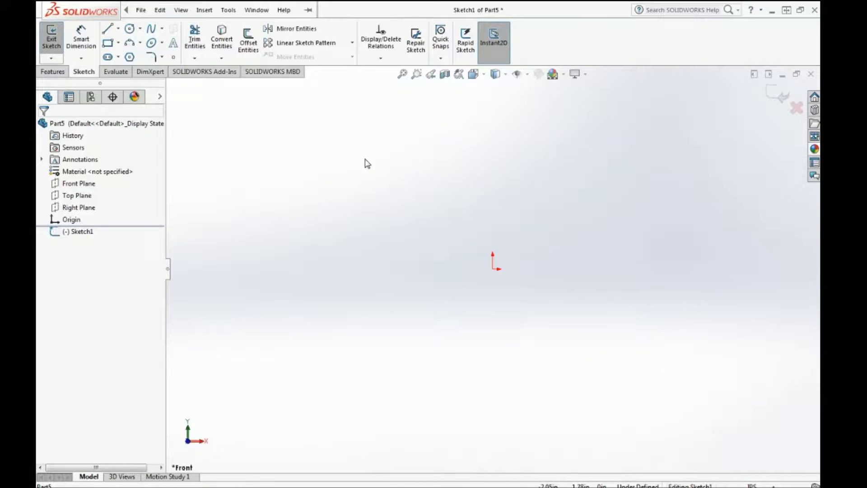
# Draw a circle centred on the origin
pyautogui.click(129, 31)
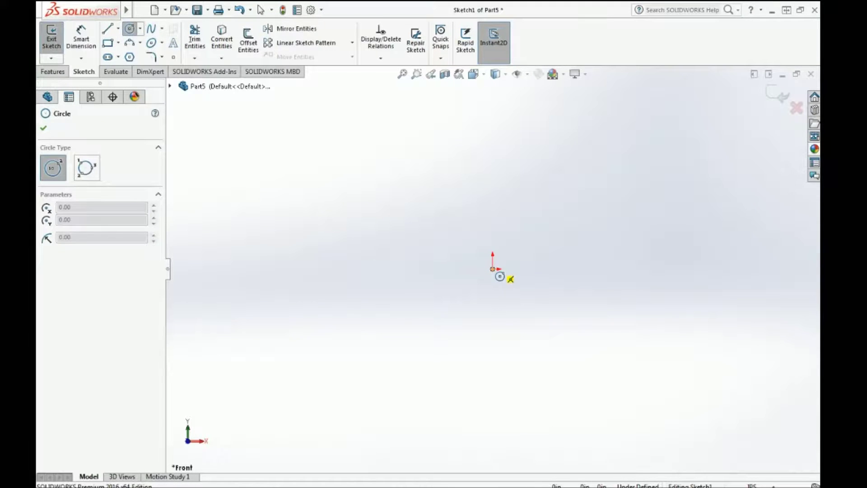
pyautogui.click(493, 268)
pyautogui.click(452, 270)
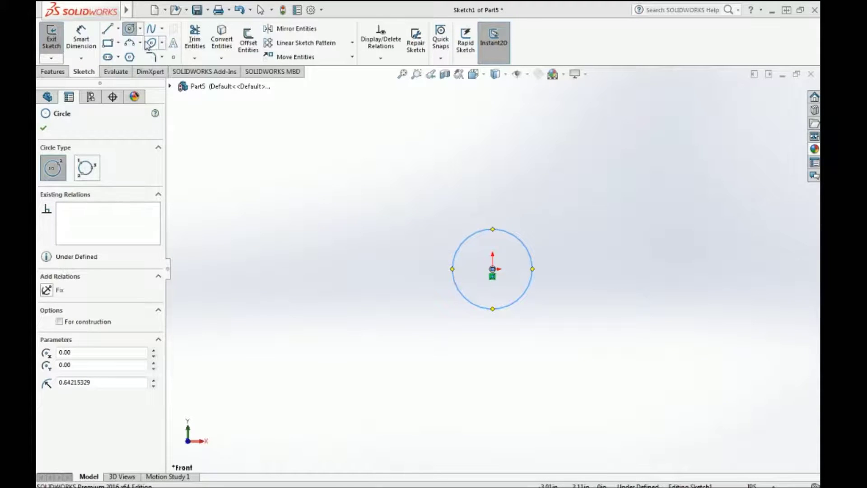
# Dimension the circle's diameter as 1.38*2 (2.76 in) and move the dimension to its right
pyautogui.click(81, 40)
pyautogui.click(464, 296)
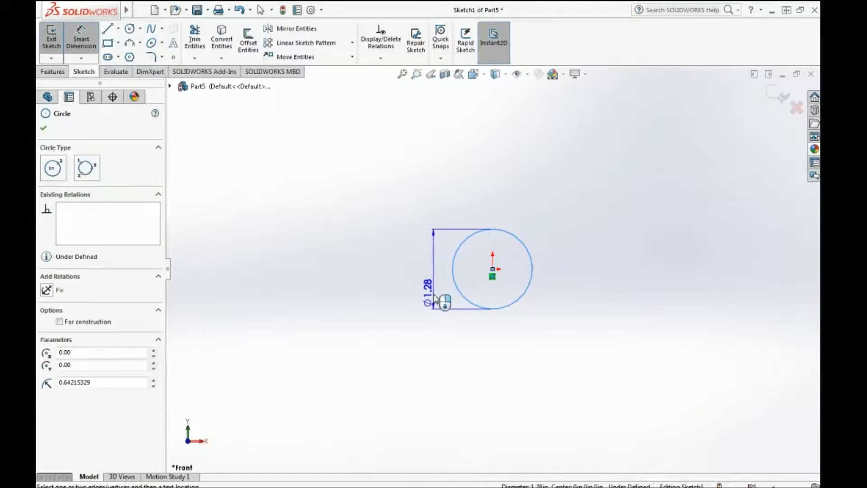
pyautogui.click(434, 283)
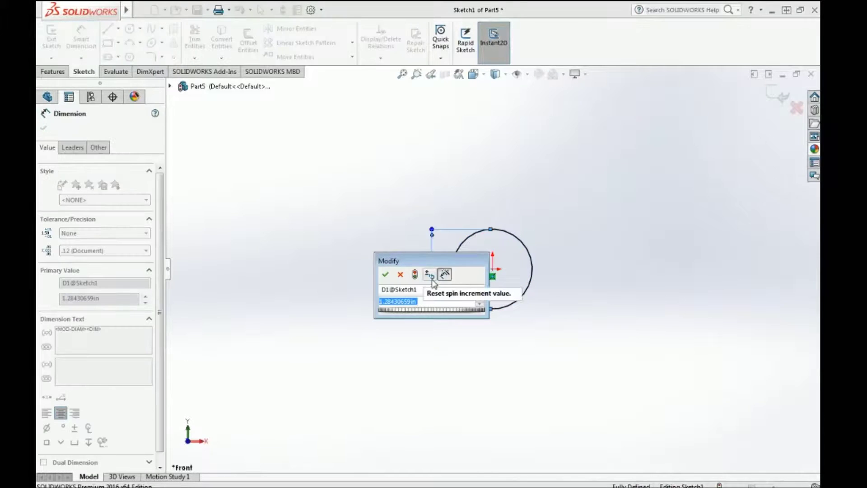
pyautogui.write('1')
pyautogui.write('.')
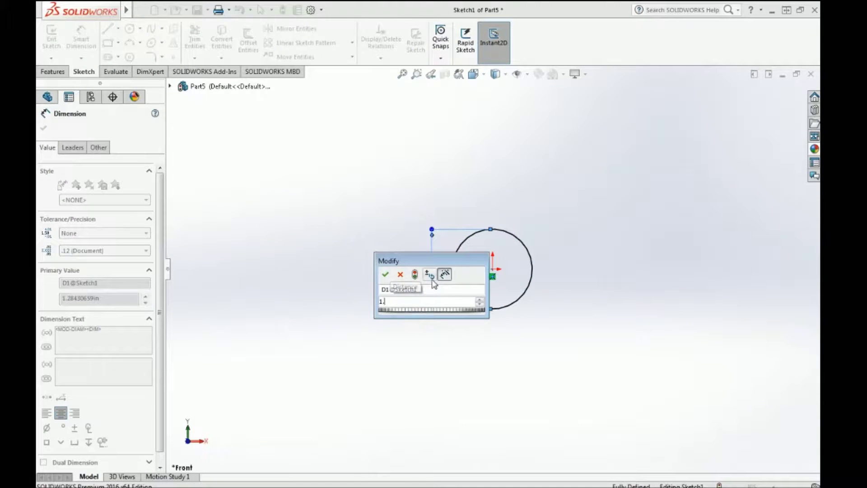
pyautogui.write('38"2')
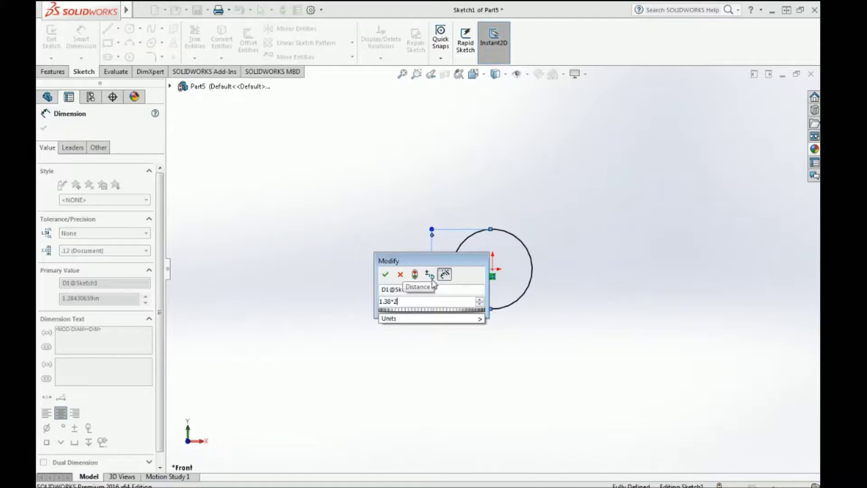
pyautogui.press('Return')
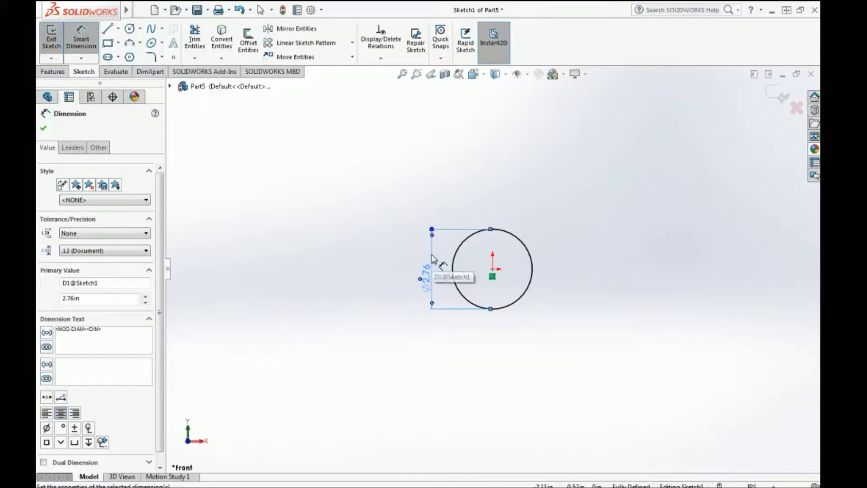
pyautogui.moveTo(426, 276)
pyautogui.mouseDown()
pyautogui.moveTo(553, 279)
pyautogui.moveTo(544, 292)
pyautogui.moveTo(546, 281)
pyautogui.mouseUp()
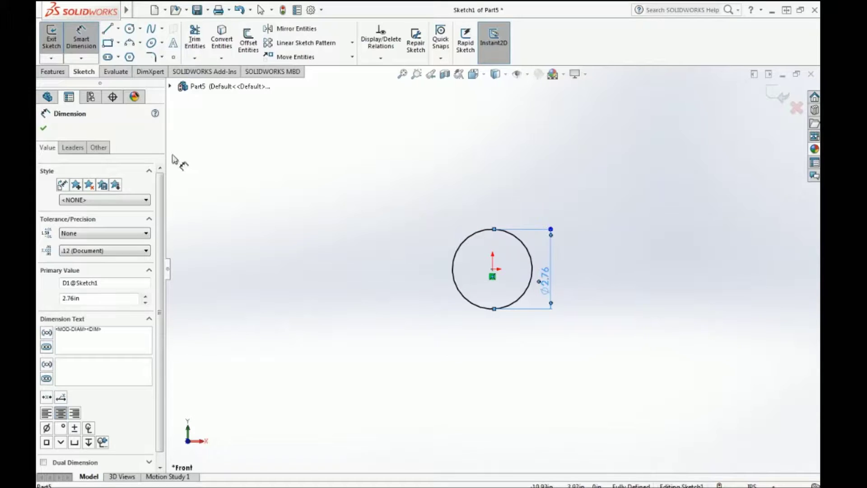
pyautogui.click(43, 128)
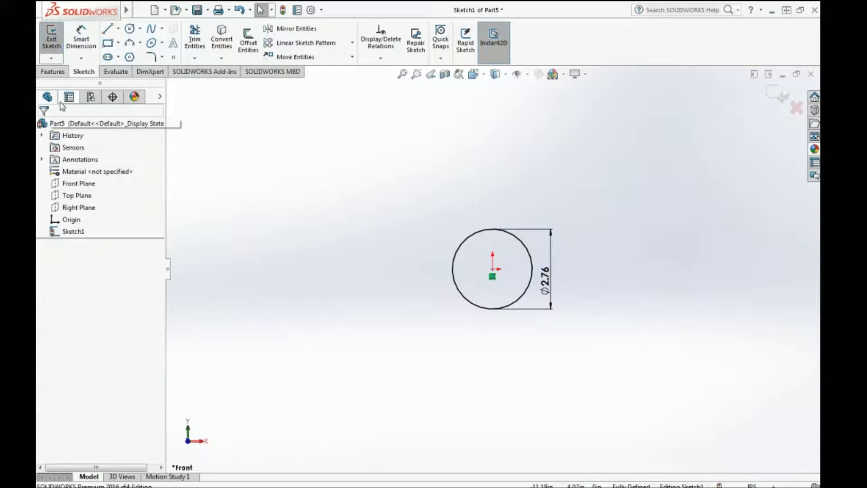
# Draw a vertical centreline through the circle from below to above it
pyautogui.click(118, 28)
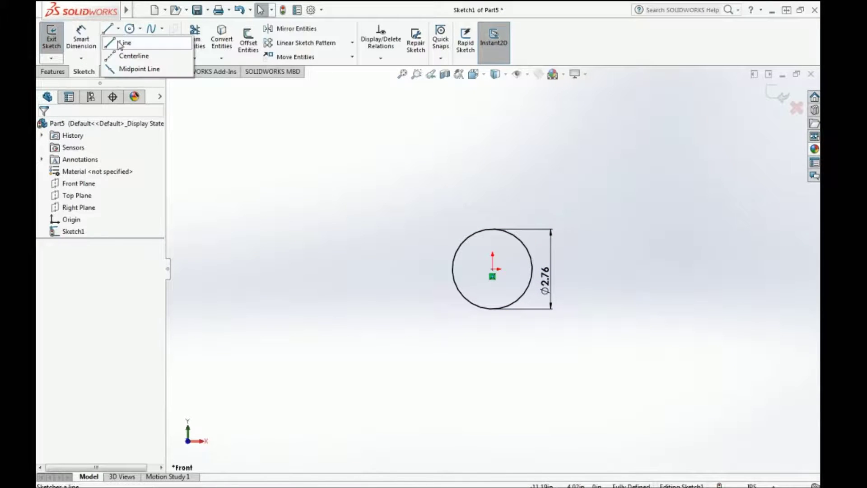
pyautogui.click(120, 58)
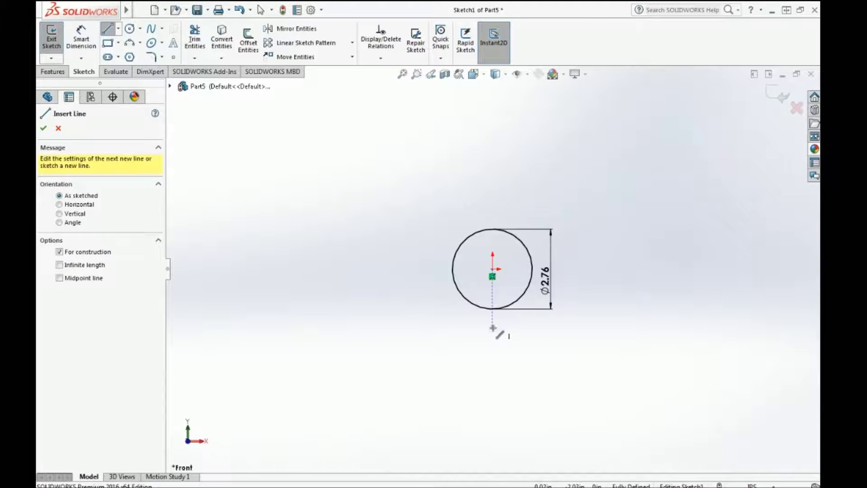
pyautogui.click(493, 328)
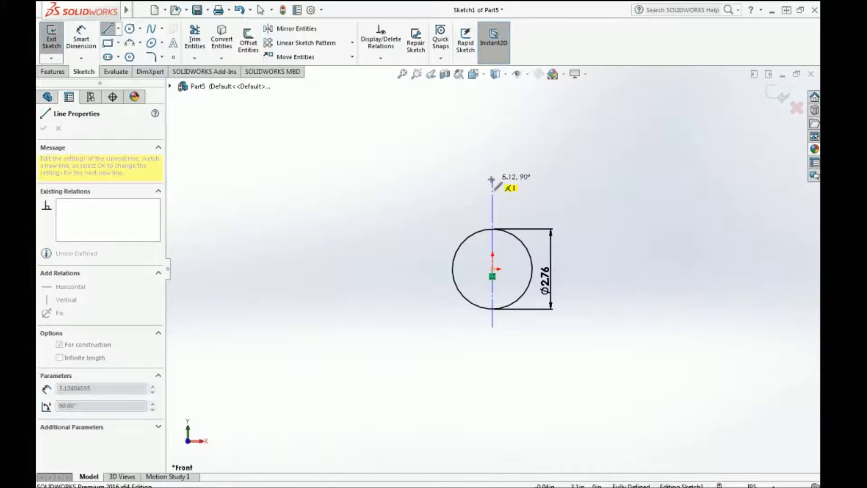
pyautogui.click(492, 179)
pyautogui.press('Escape')
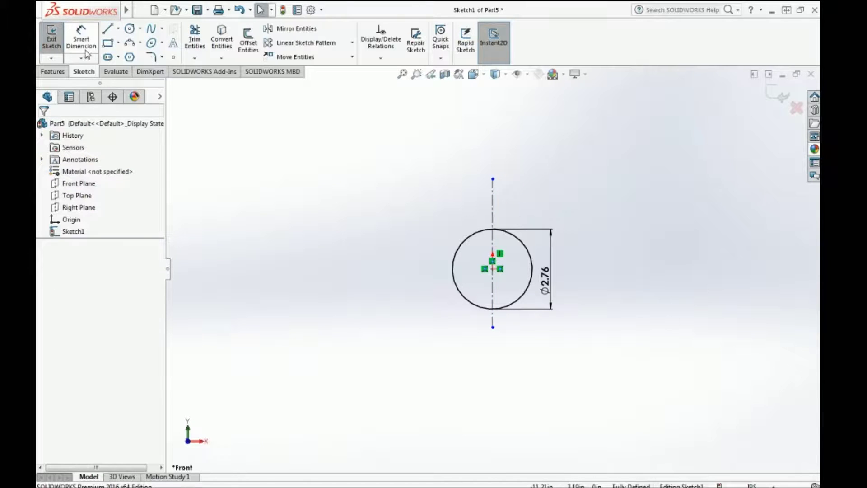
# Draw a horizontal line left from the circle's edge and a short vertical line up from its end
pyautogui.click(108, 29)
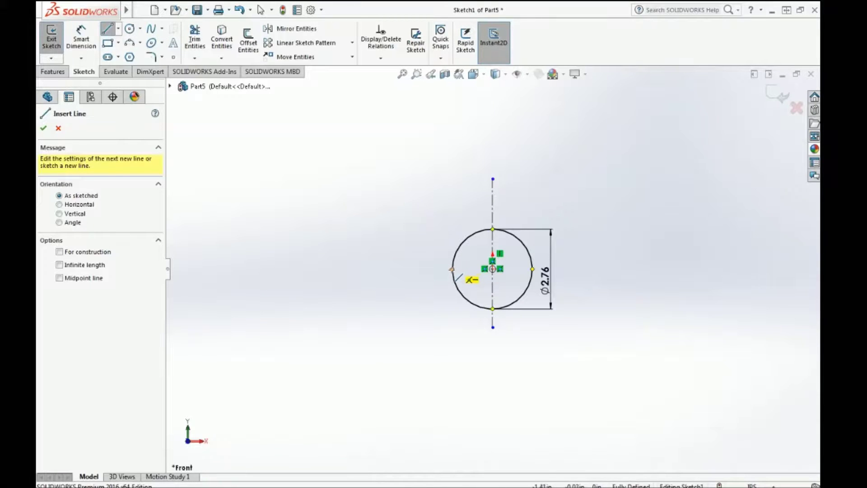
pyautogui.click(452, 269)
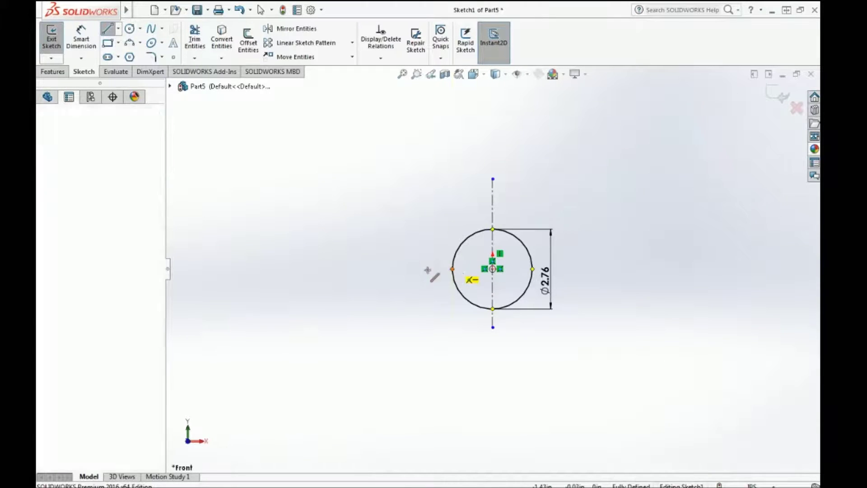
pyautogui.click(349, 269)
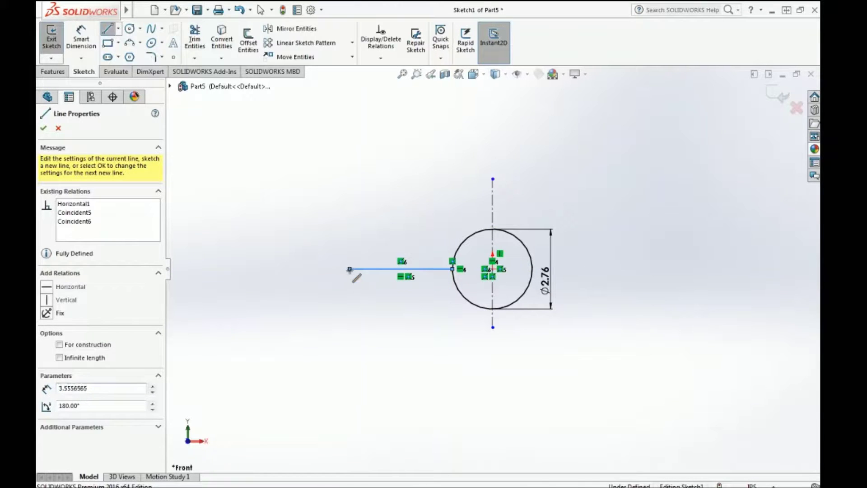
pyautogui.doubleClick(350, 245)
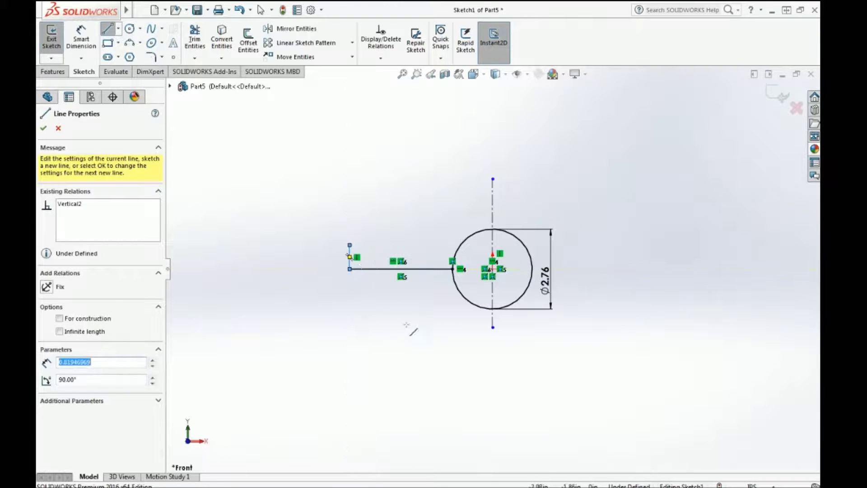
pyautogui.press('Escape')
pyautogui.click(81, 38)
pyautogui.click(351, 256)
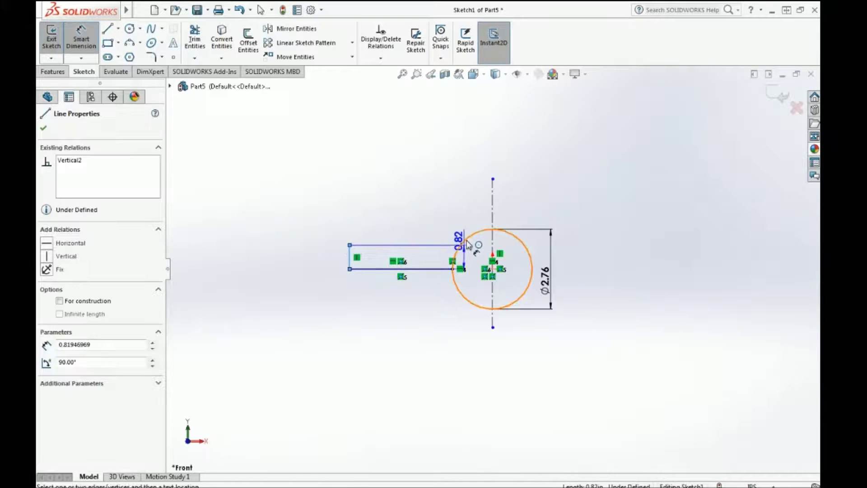
# Set a symmetric 7.75 in width about the centreline, then select the horizontal line and its endpoint
pyautogui.click(494, 244)
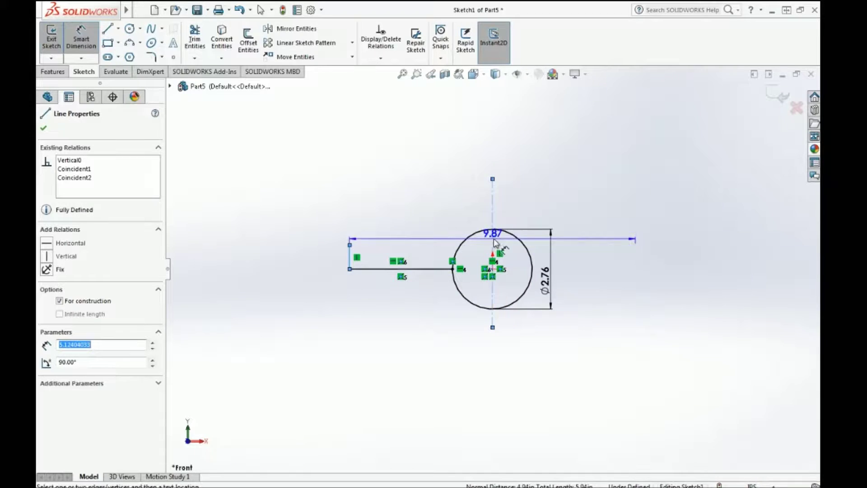
pyautogui.click(527, 204)
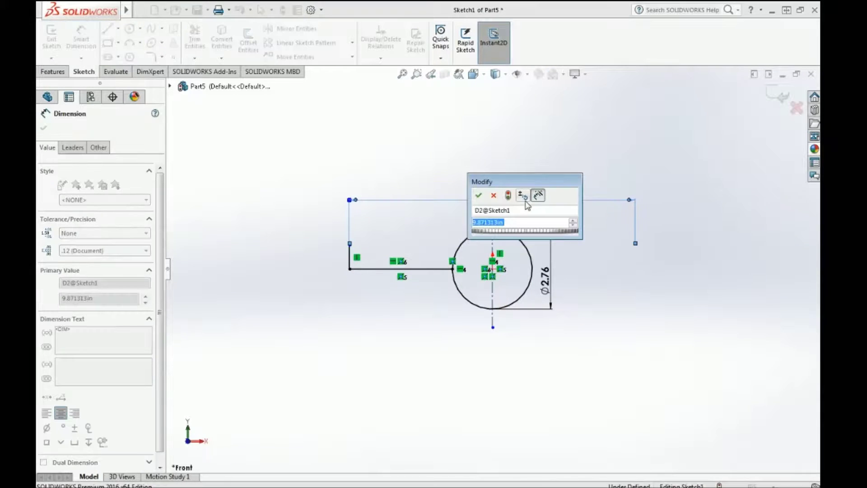
pyautogui.write('7.75')
pyautogui.press('Return')
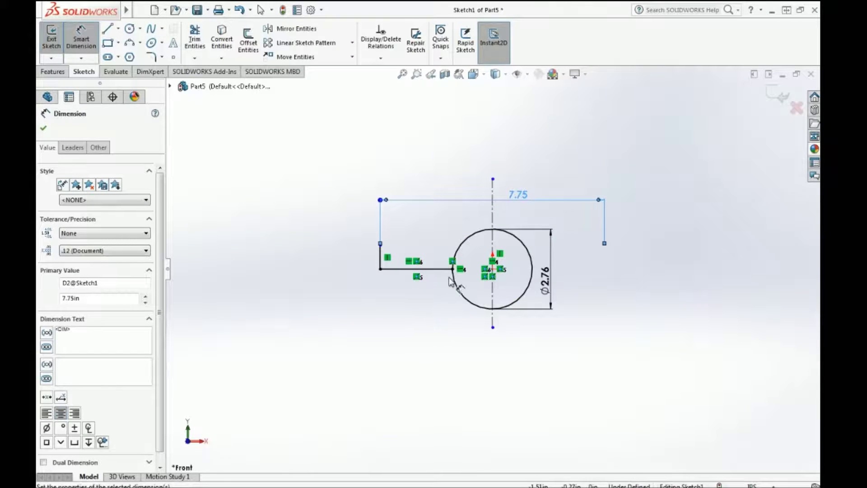
pyautogui.press('Escape')
pyautogui.click(437, 269)
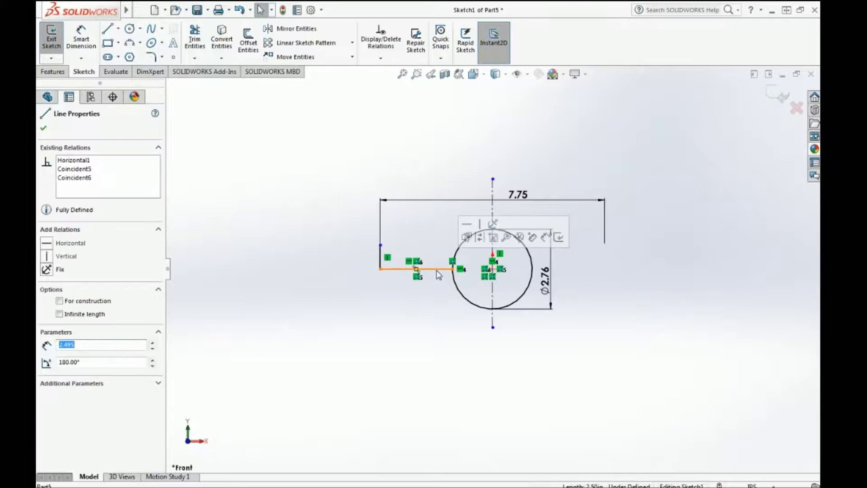
pyautogui.keyDown('ctrl'); pyautogui.click(495, 272); pyautogui.keyUp('ctrl')
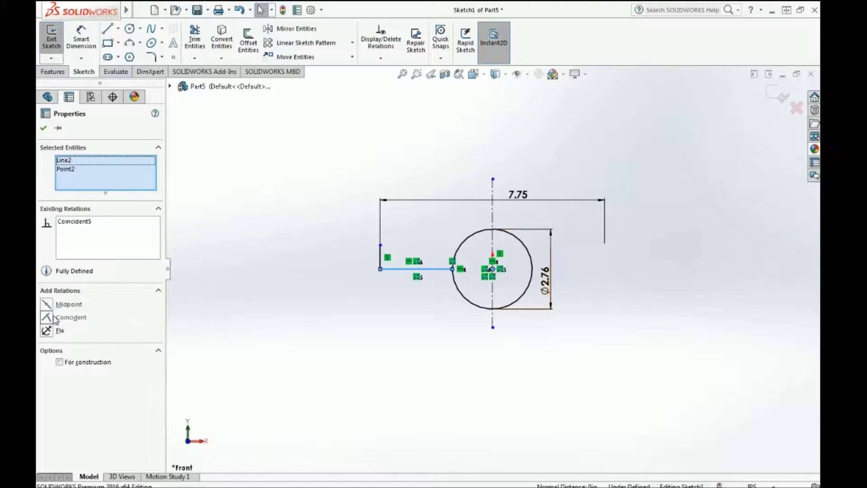
# Mirror the left horizontal and vertical lines to the right about the vertical centerline
pyautogui.click(43, 128)
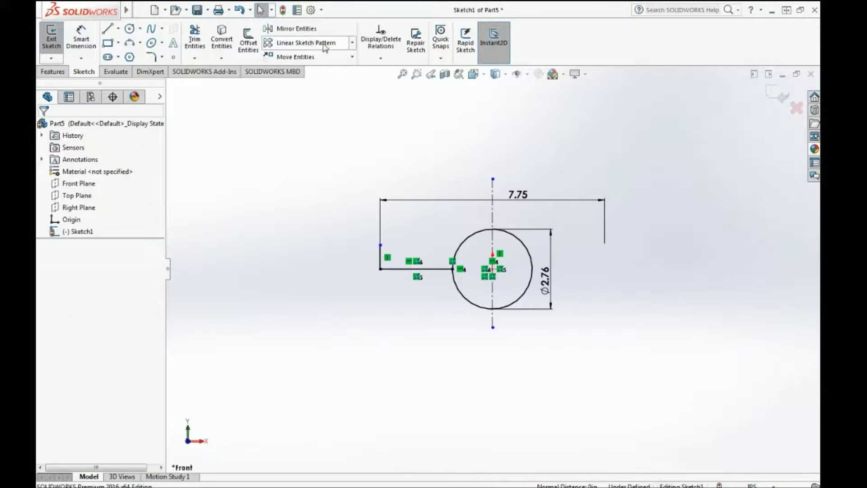
pyautogui.click(295, 28)
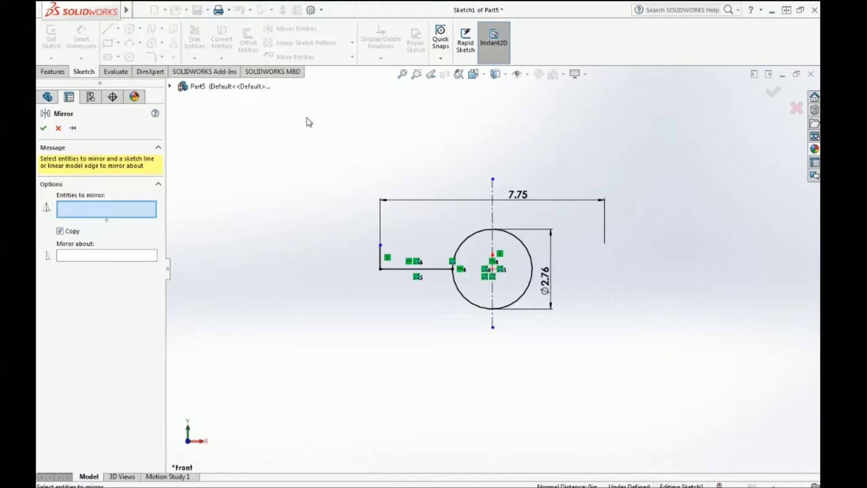
pyautogui.click(153, 255)
pyautogui.click(492, 217)
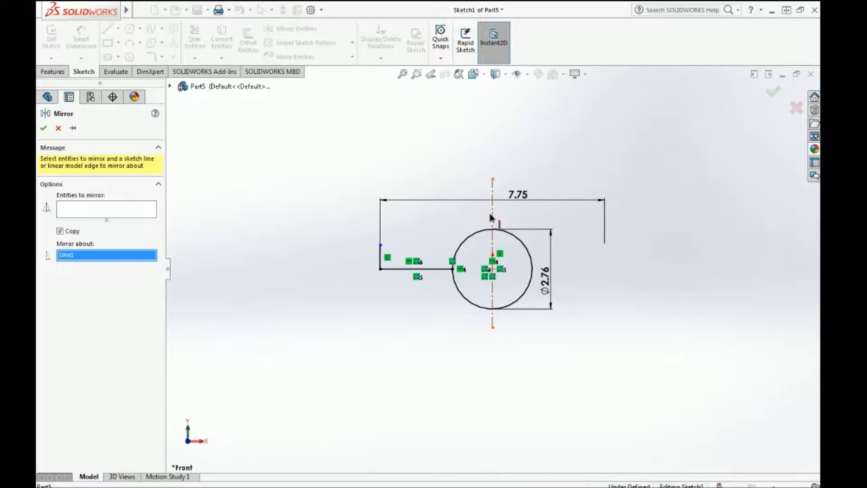
pyautogui.click(138, 210)
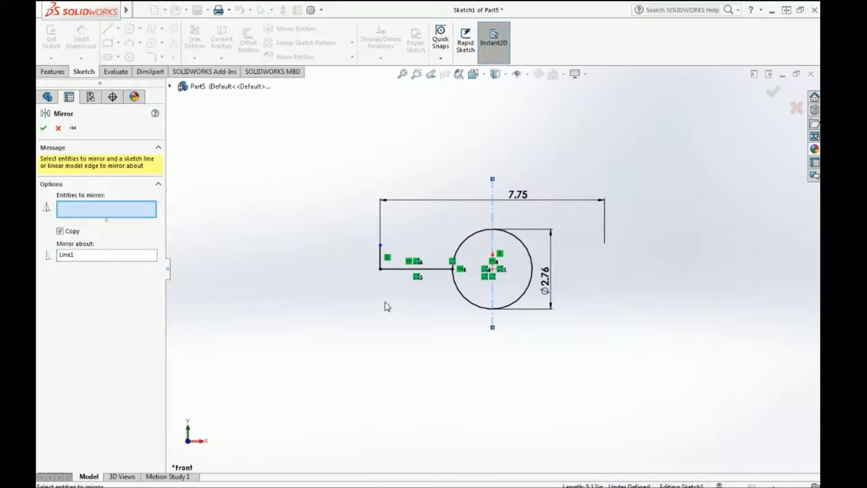
pyautogui.click(440, 269)
pyautogui.click(380, 257)
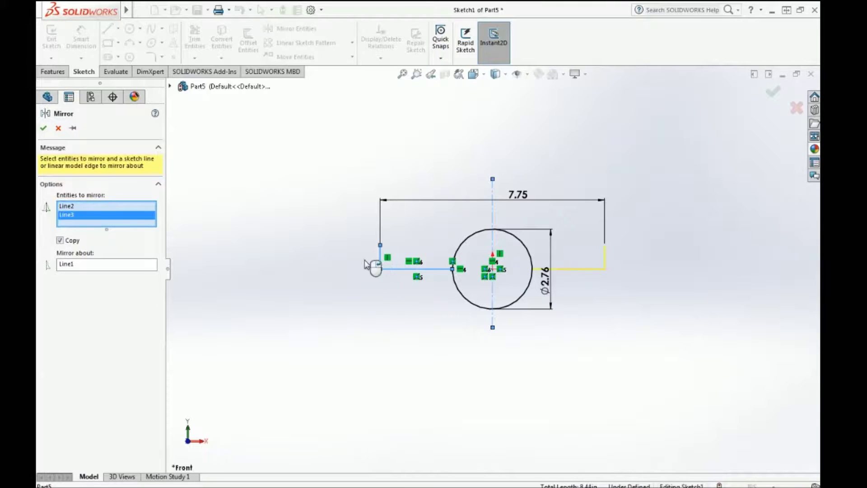
pyautogui.click(43, 128)
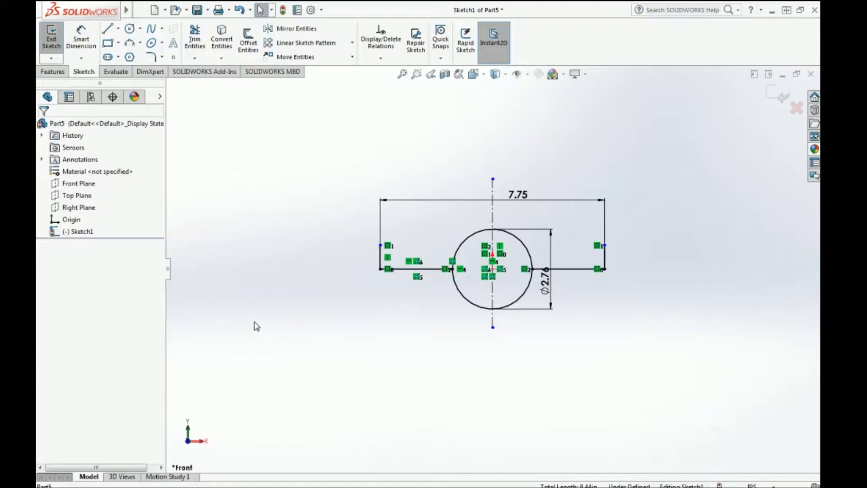
# Trim away the upper half of the circle, leaving the lower arc
pyautogui.click(195, 38)
pyautogui.moveTo(455, 237)
pyautogui.mouseDown()
pyautogui.moveTo(511, 258)
pyautogui.moveTo(525, 252)
pyautogui.mouseUp()
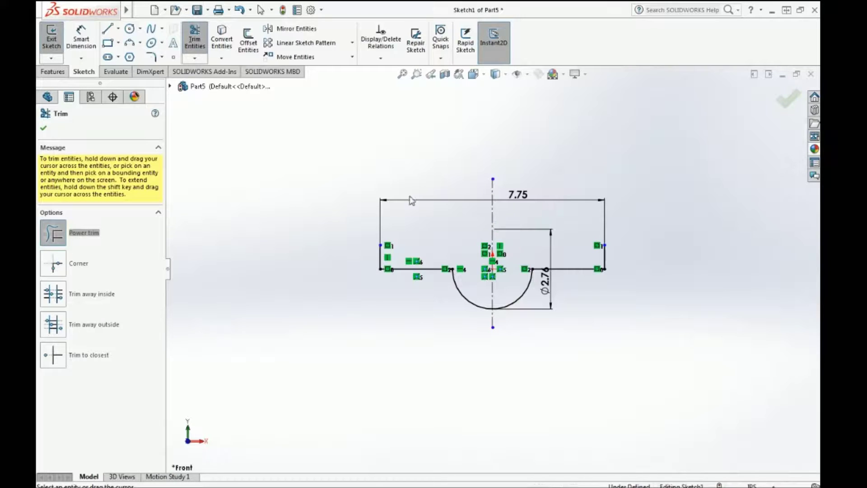
pyautogui.press('Escape')
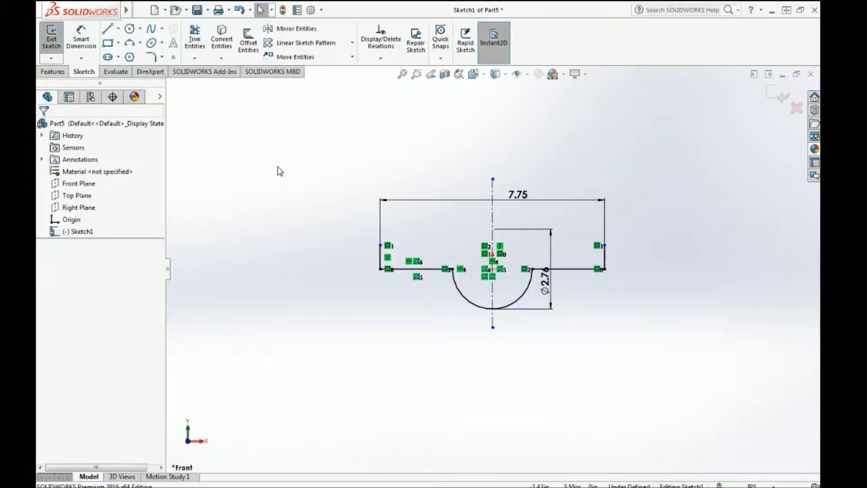
pyautogui.click(247, 40)
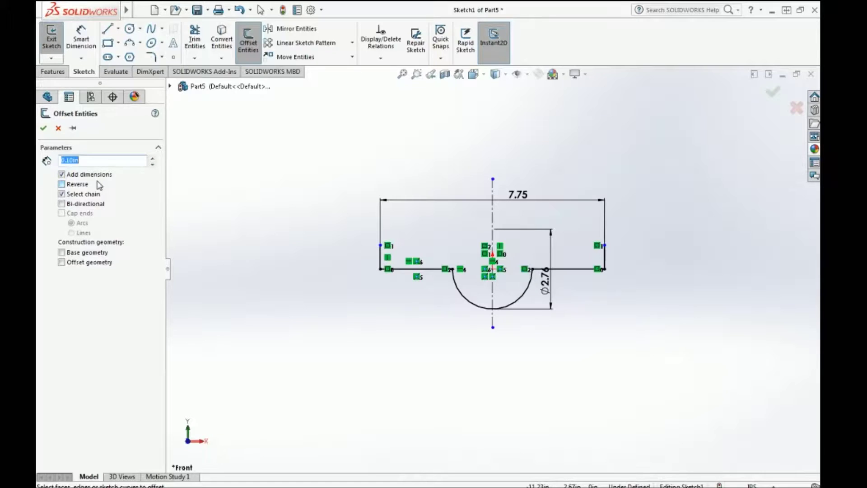
# Offset the U profile chain 0.50 in to its outside
pyautogui.write('.')
pyautogui.click(381, 260)
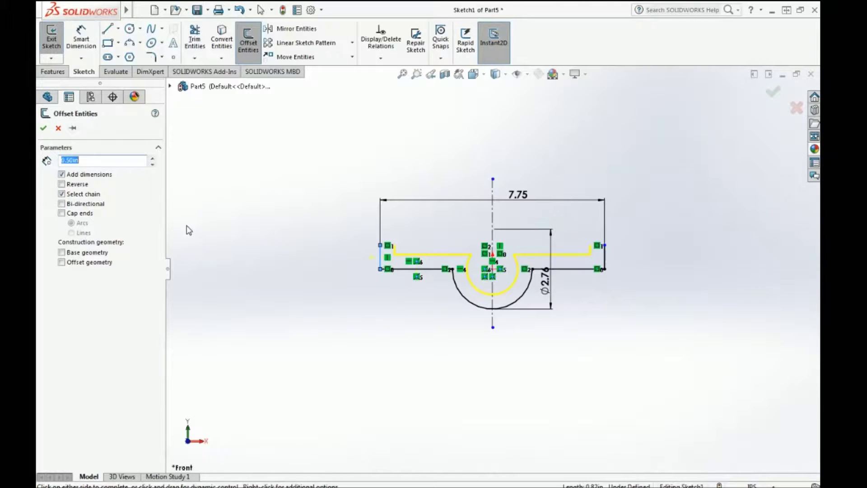
pyautogui.click(62, 185)
pyautogui.click(44, 129)
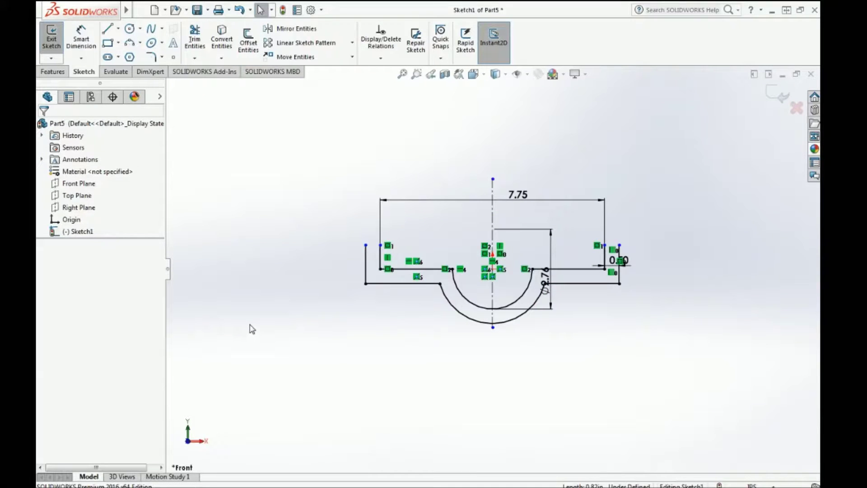
# Delete the Ø2.76 diameter dimension and start dimensioning the inner arc
pyautogui.click(553, 264)
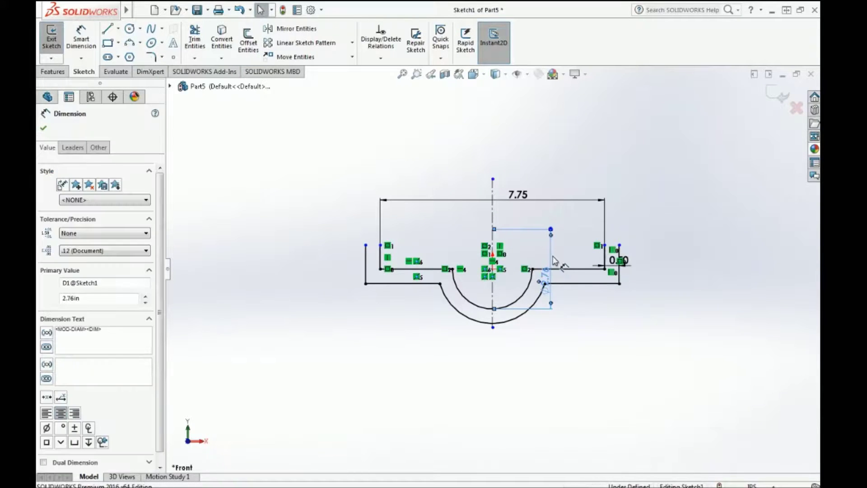
pyautogui.press('Delete')
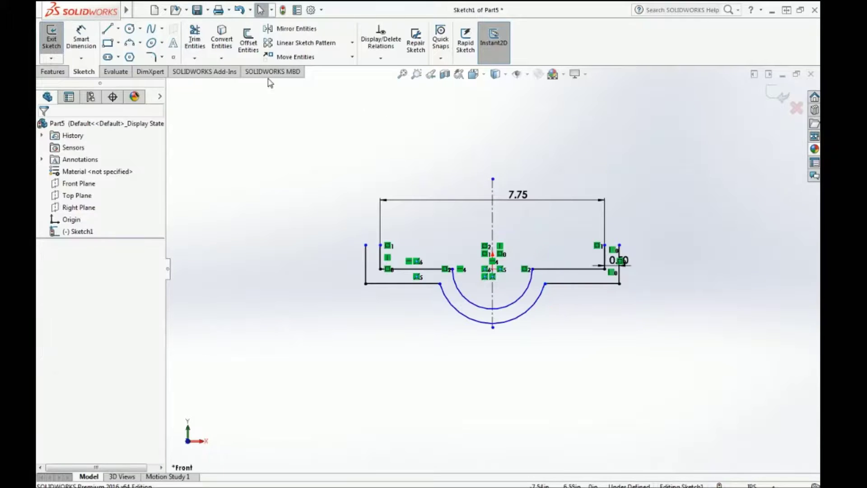
pyautogui.click(83, 34)
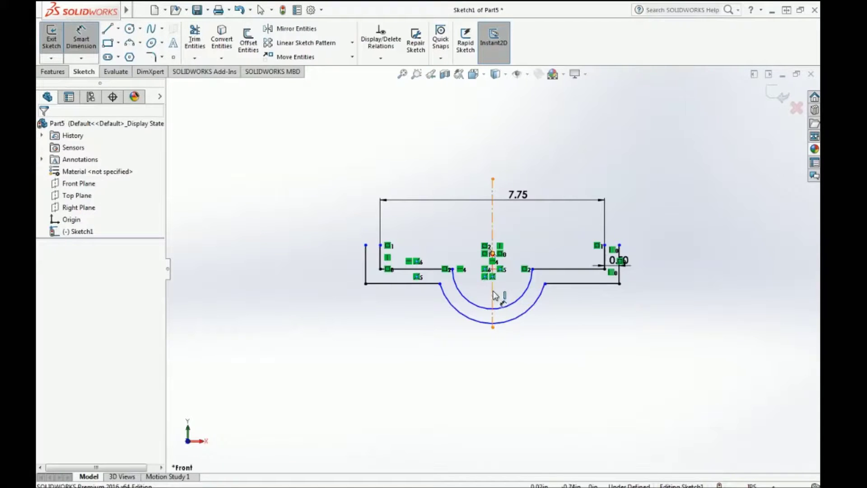
pyautogui.click(515, 302)
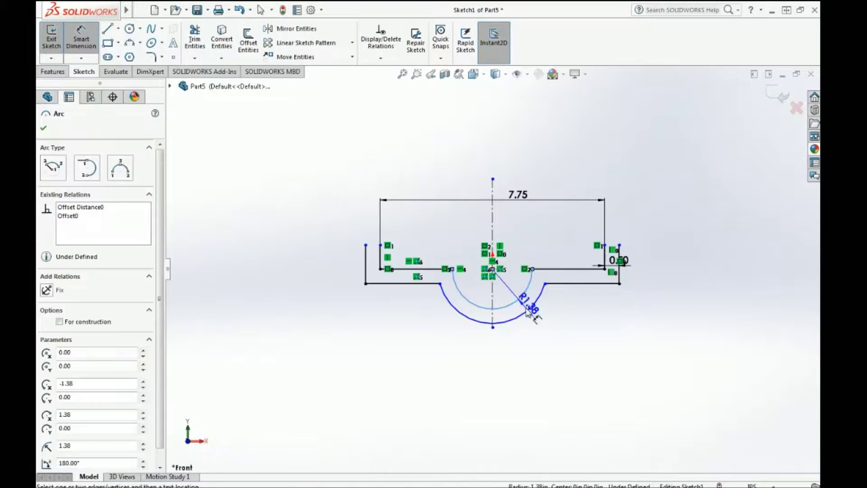
# Give the inner arc an R1.38 in radius dimension
pyautogui.click(559, 332)
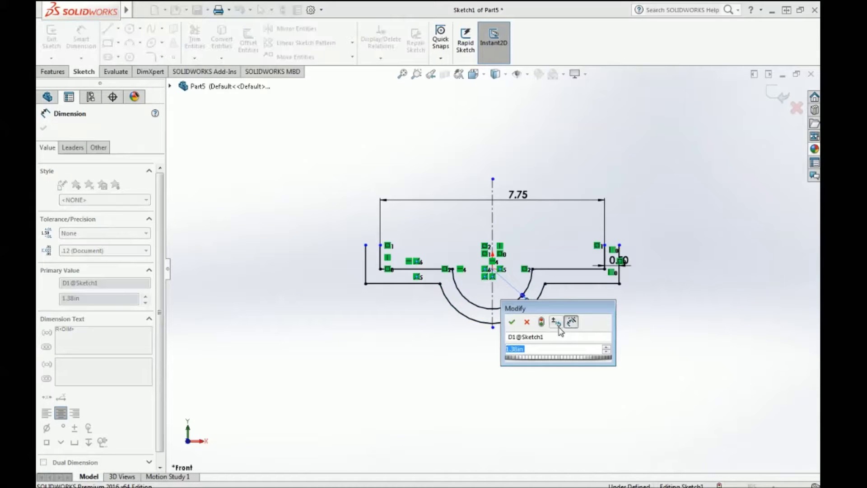
pyautogui.press('Return')
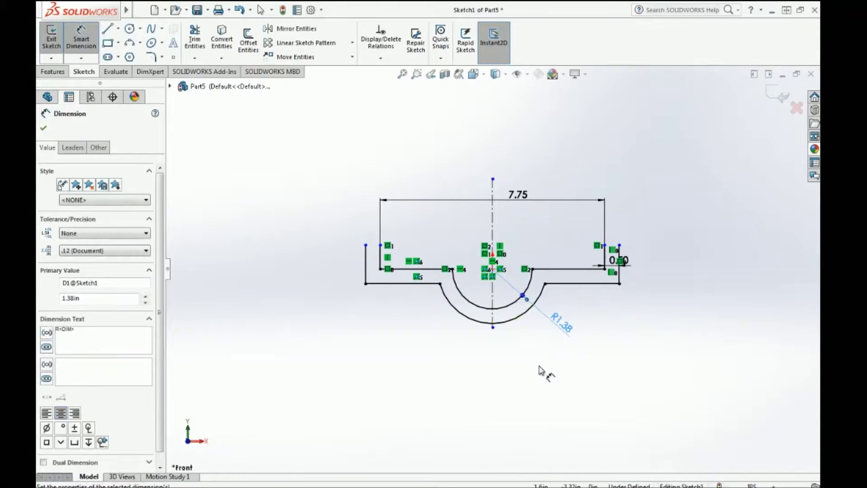
pyautogui.press('Escape')
pyautogui.click(107, 29)
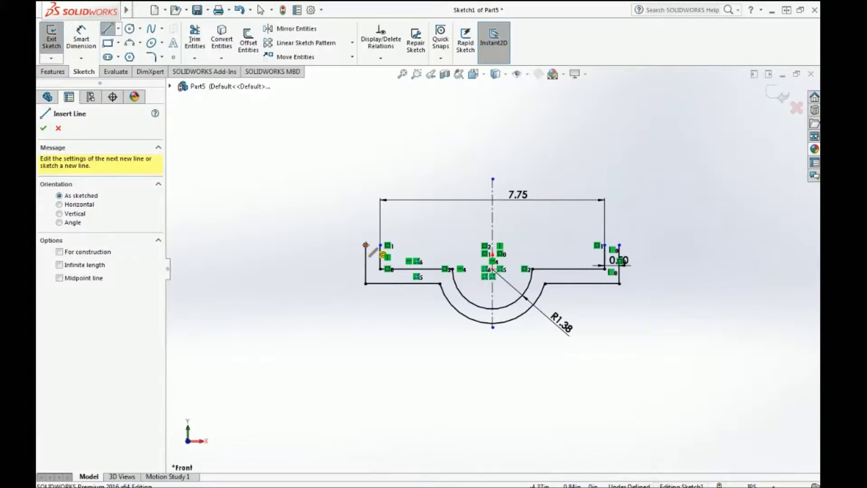
# Draw short horizontal lines closing the tops of the left and right flanges
pyautogui.click(366, 245)
pyautogui.click(380, 245)
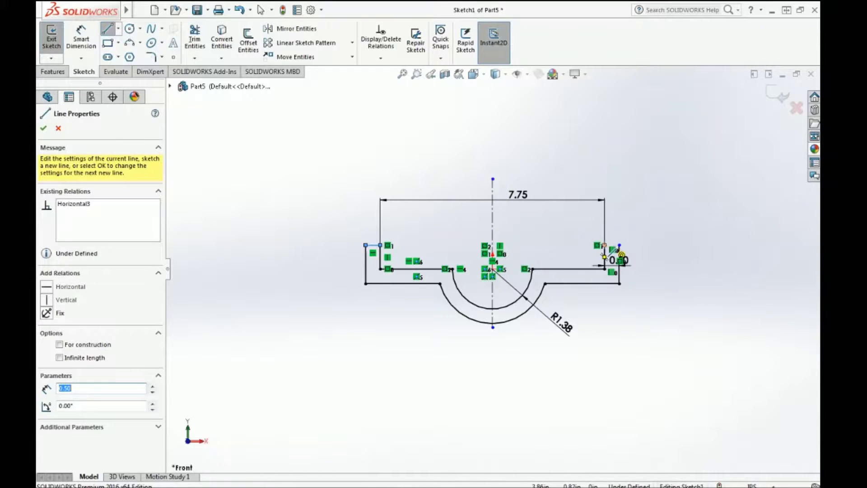
pyautogui.click(619, 245)
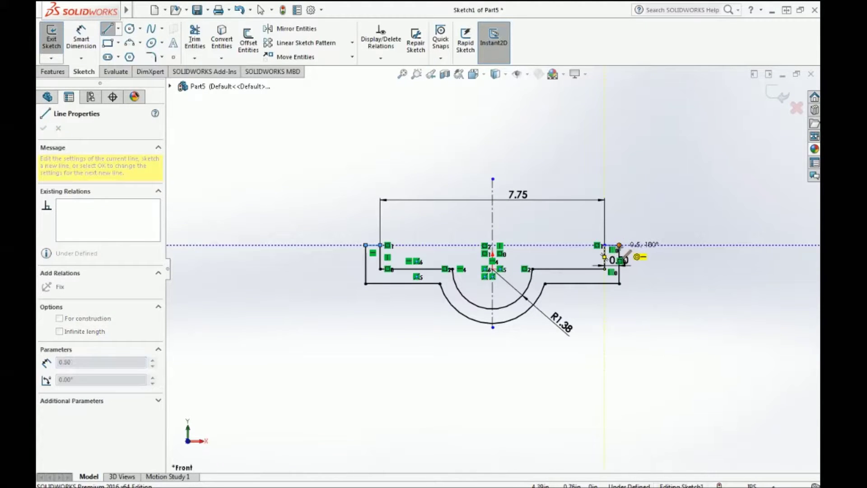
pyautogui.click(605, 246)
pyautogui.press('Escape')
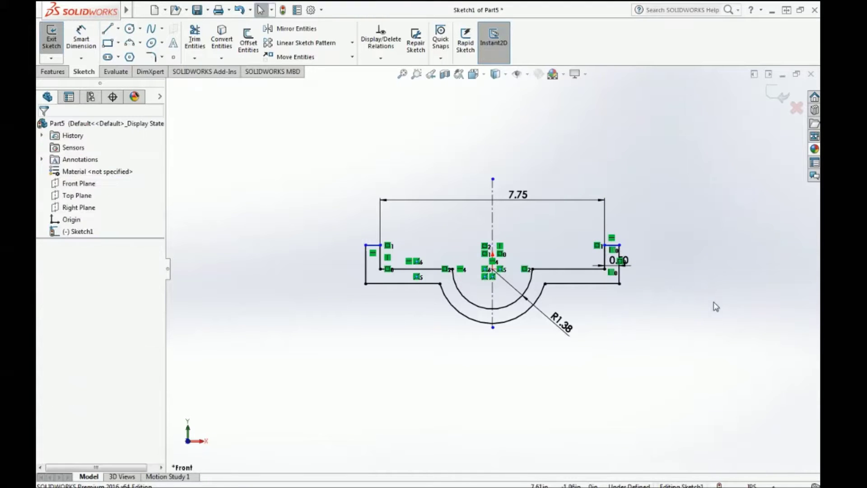
pyautogui.scroll(3, 359, 253)
pyautogui.scroll(-8, 358, 253)
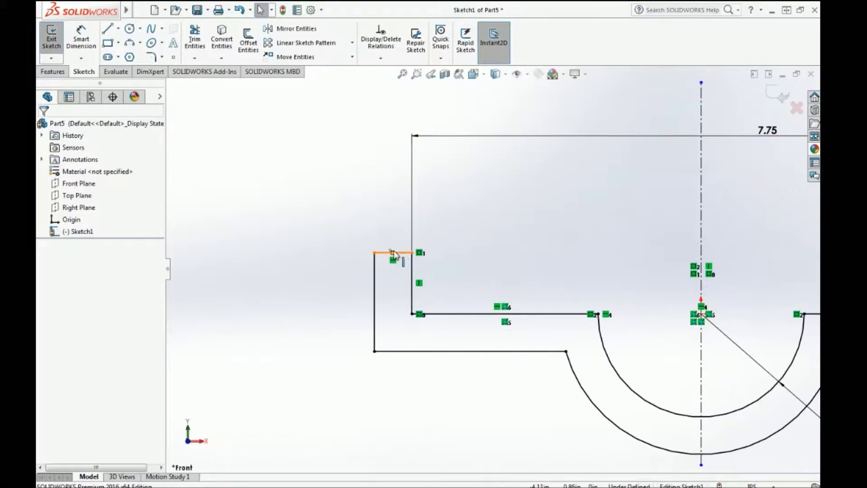
# Add a driven 0.50 reference dimension to the left flange's top line, then remove it
pyautogui.click(403, 252)
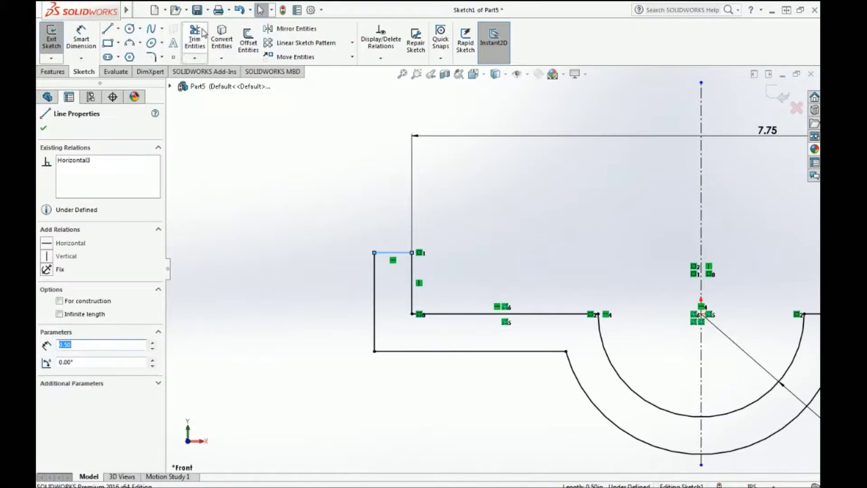
pyautogui.click(82, 38)
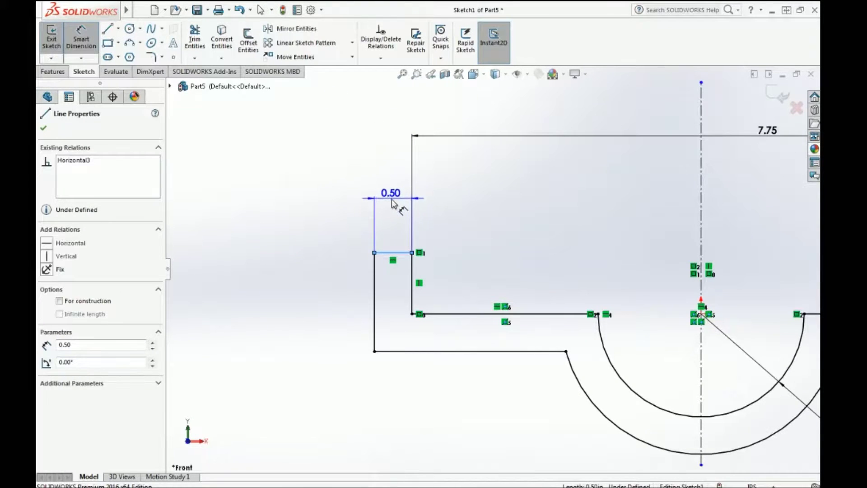
pyautogui.click(391, 199)
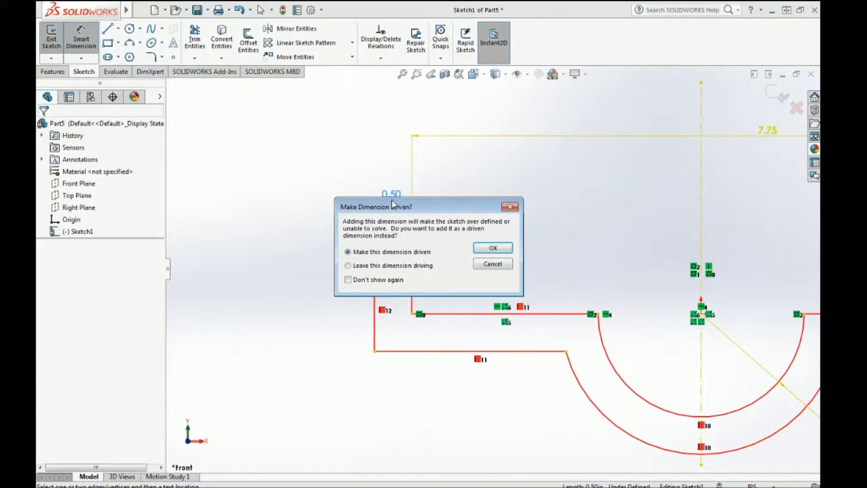
pyautogui.click(490, 247)
pyautogui.scroll(-2, 481, 250)
pyautogui.scroll(4, 481, 253)
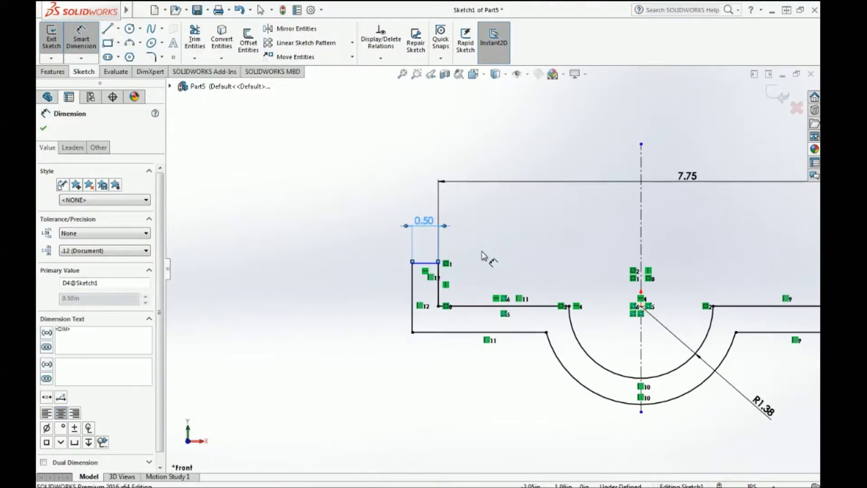
pyautogui.press('Escape')
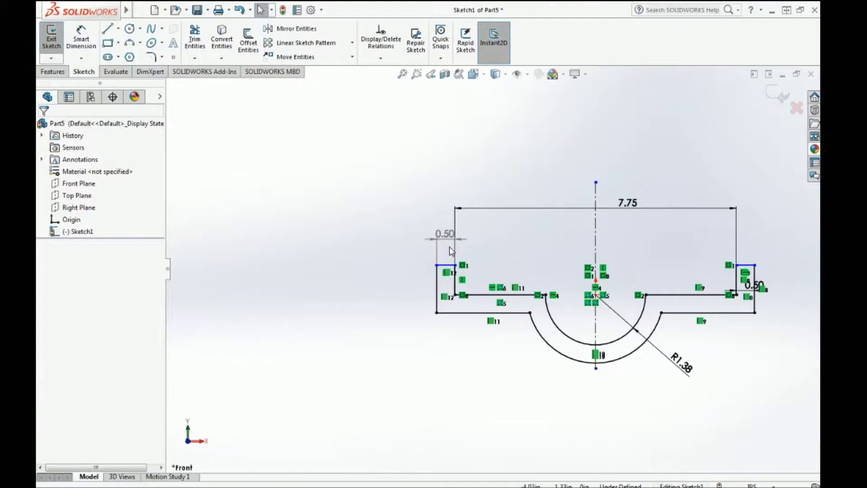
pyautogui.click(444, 265)
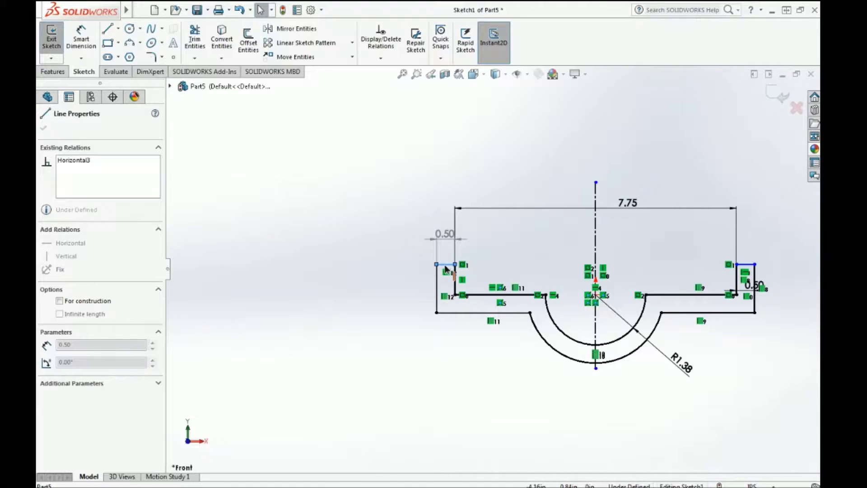
pyautogui.click(445, 265)
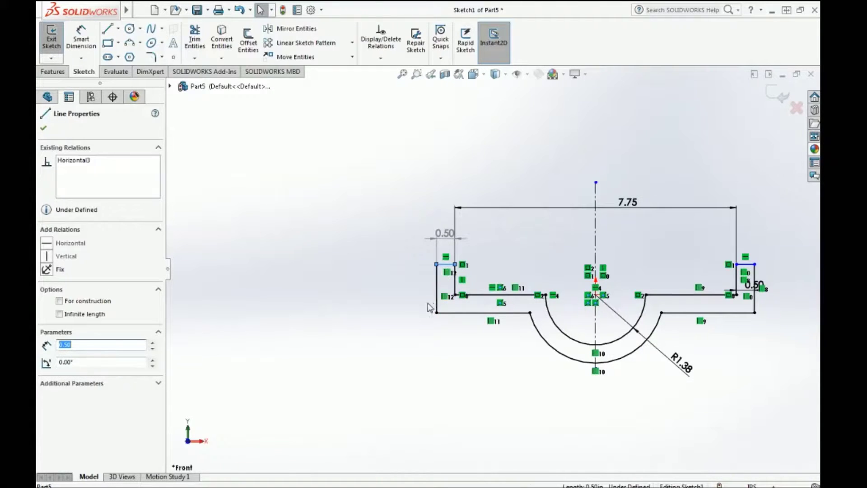
pyautogui.press('Escape')
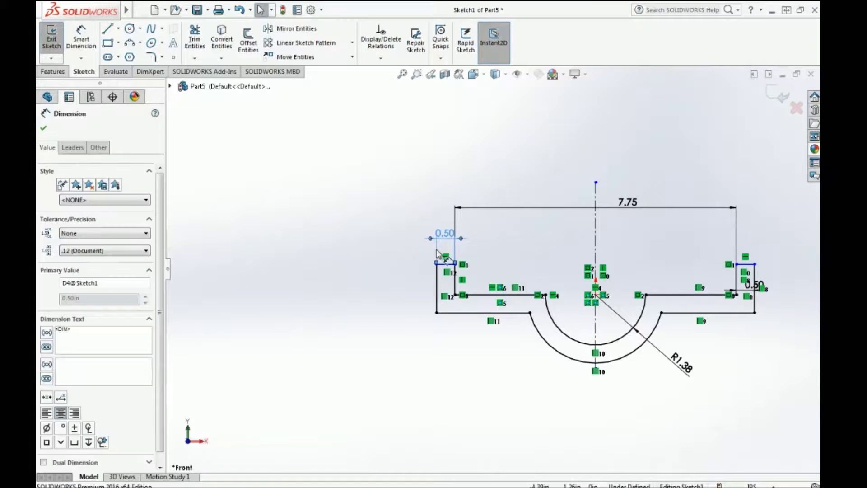
pyautogui.click(77, 39)
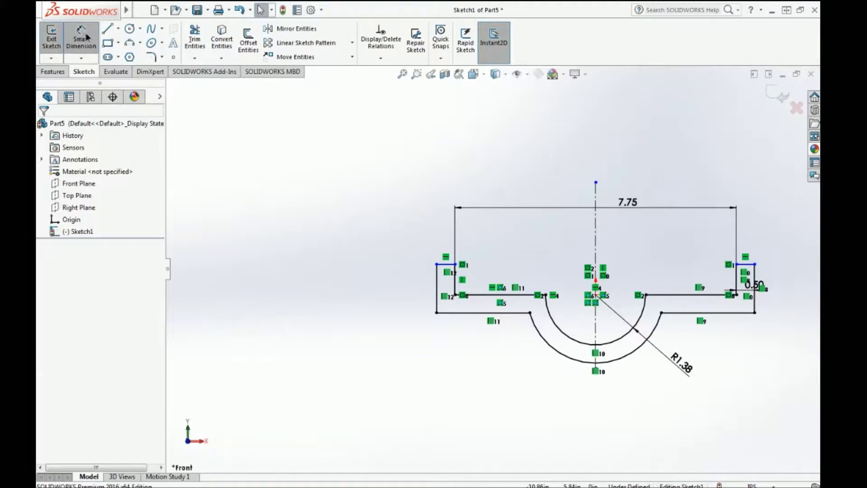
# Dimension the left flange's vertical line to 1.25 in tall
pyautogui.click(436, 291)
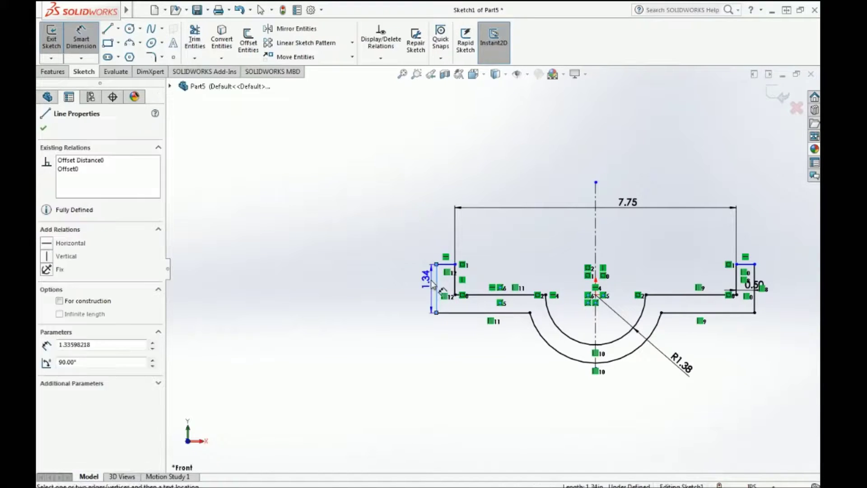
pyautogui.click(409, 289)
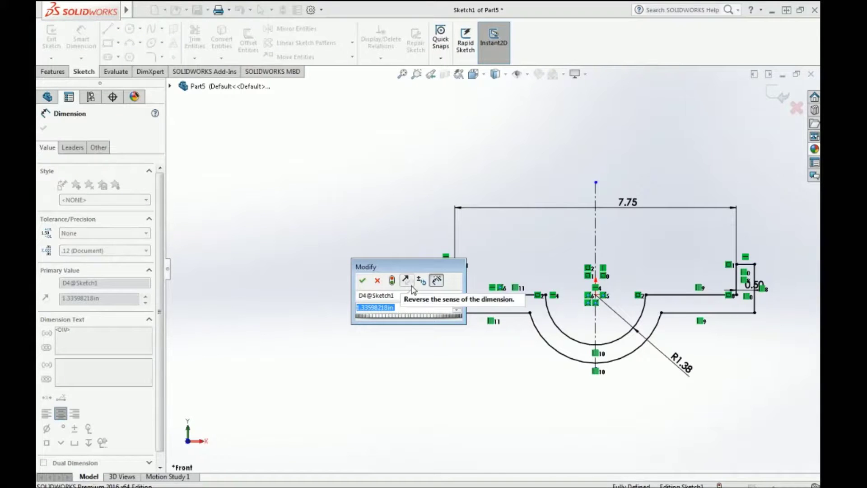
pyautogui.write('1.25')
pyautogui.press('Return')
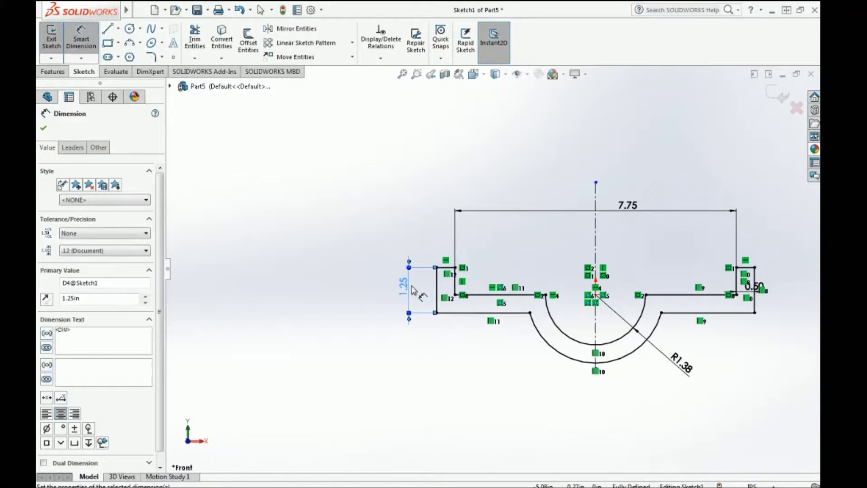
pyautogui.press('Escape')
pyautogui.moveTo(405, 293); pyautogui.dragTo(418, 290)
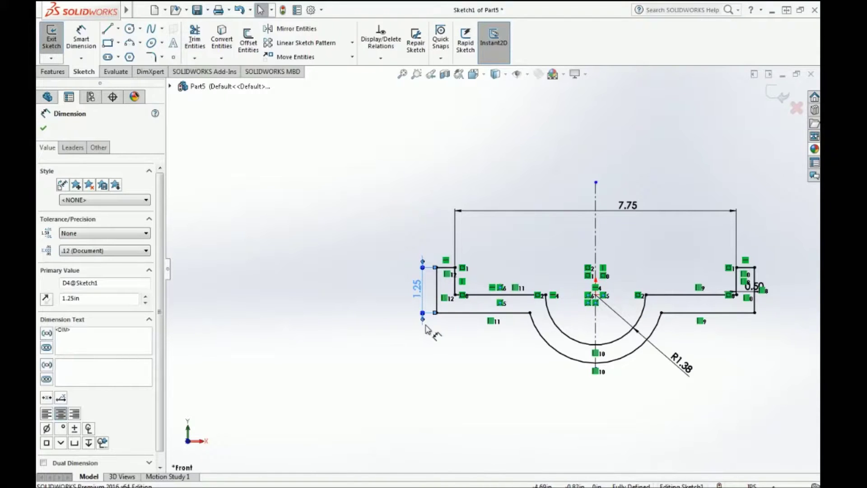
pyautogui.click(152, 56)
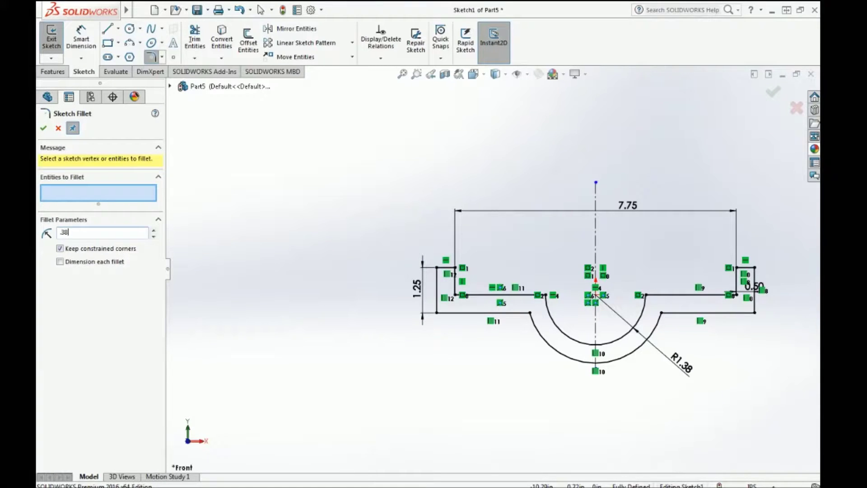
# Add 0.38 in sketch fillets at both outer bottom corners and both arc junctions, then exit the sketch
pyautogui.click(436, 311)
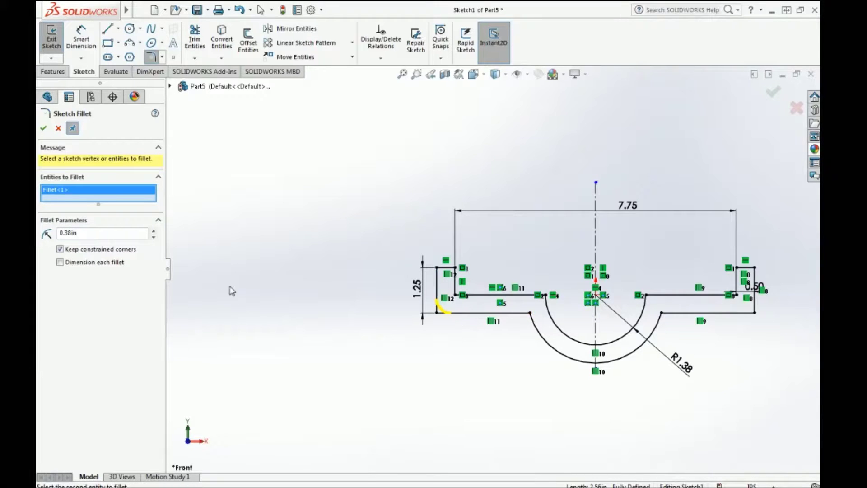
pyautogui.click(43, 129)
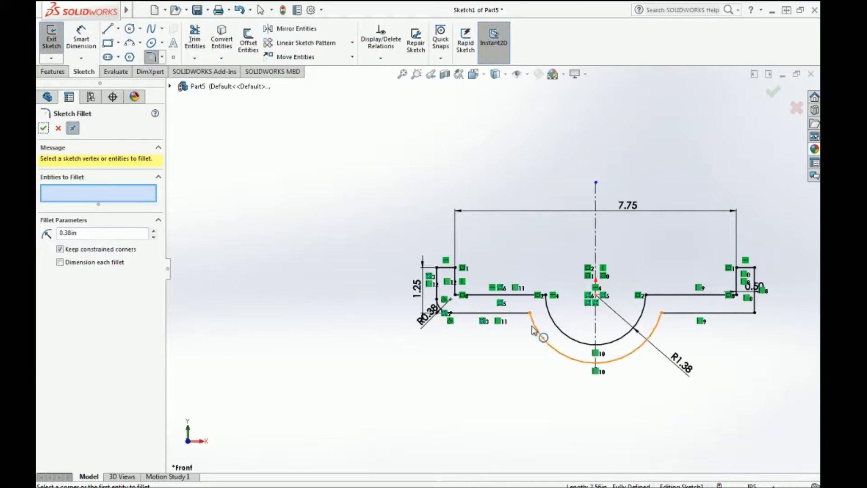
pyautogui.click(519, 314)
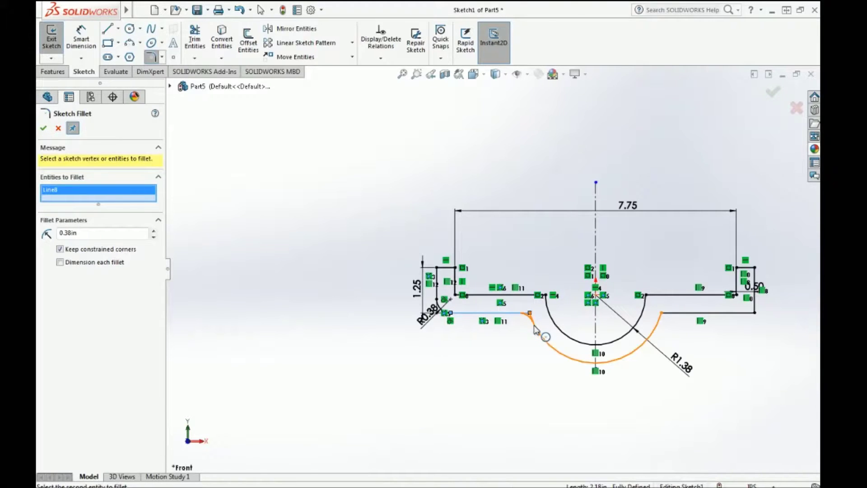
pyautogui.click(44, 129)
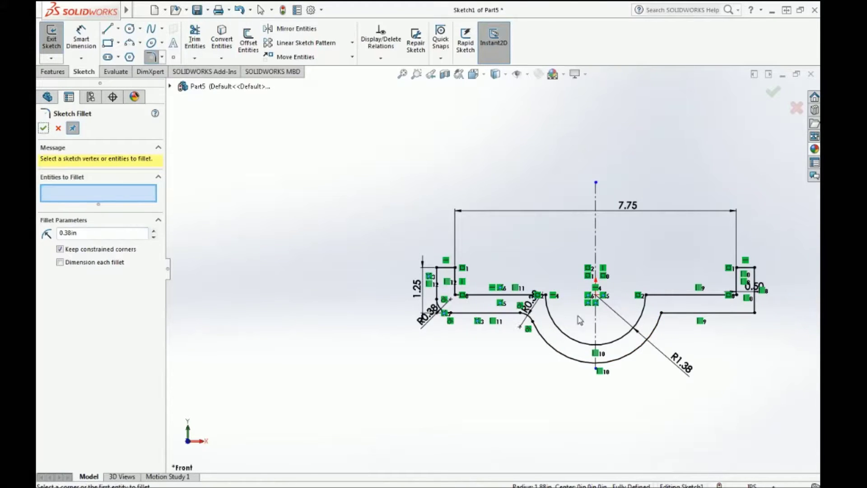
pyautogui.click(657, 326)
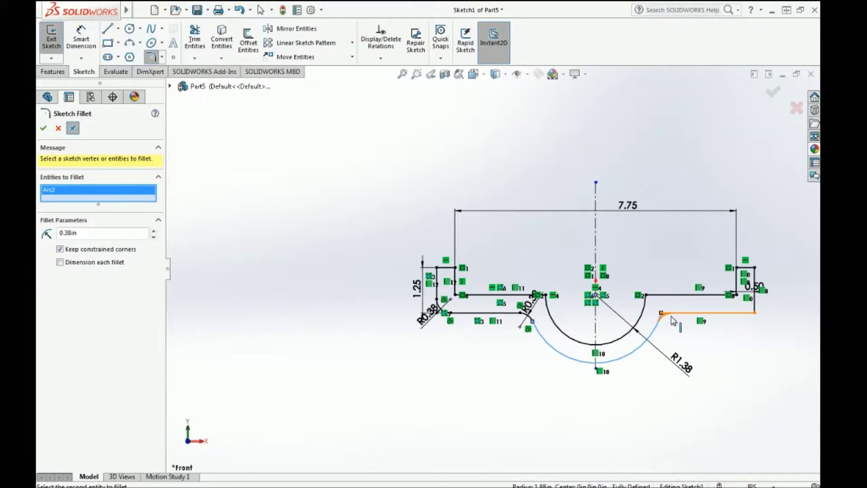
pyautogui.click(43, 128)
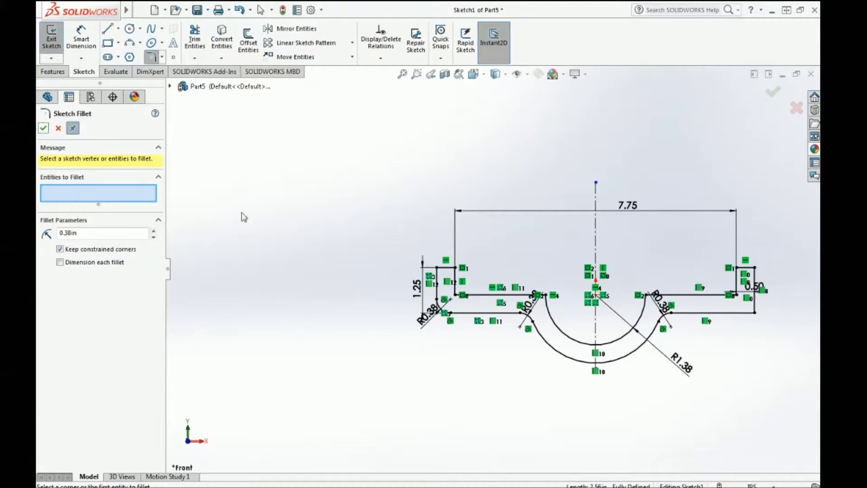
pyautogui.click(757, 316)
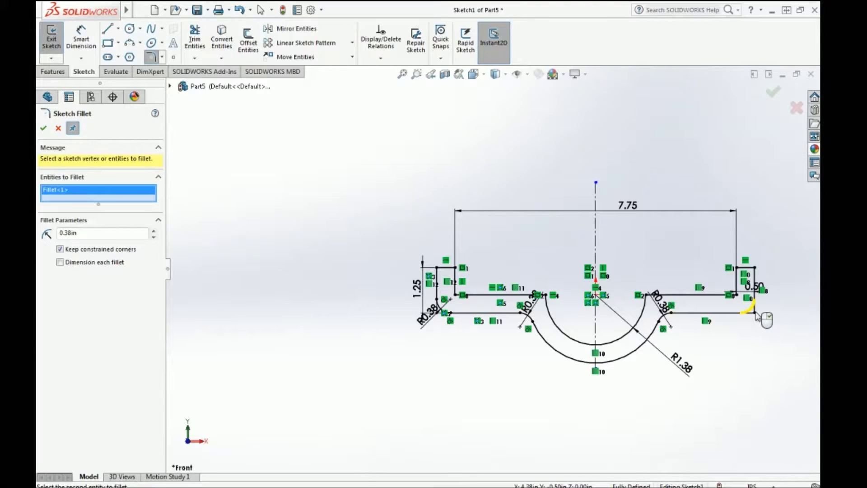
pyautogui.click(43, 128)
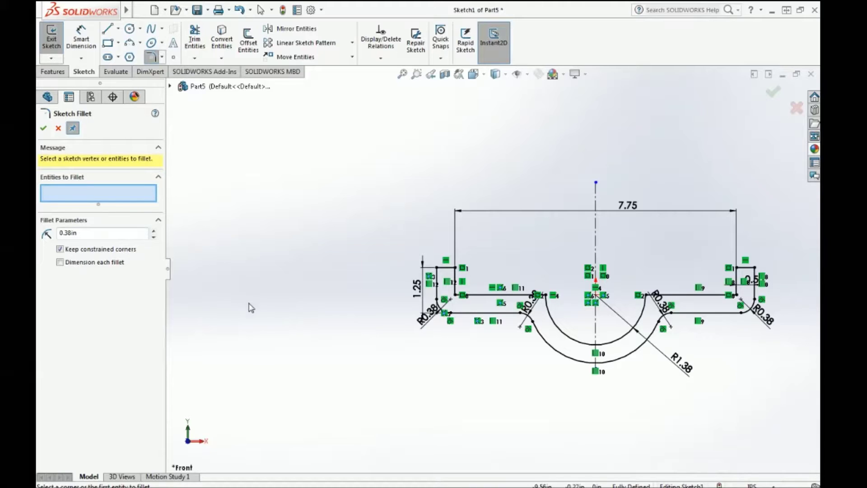
pyautogui.click(43, 130)
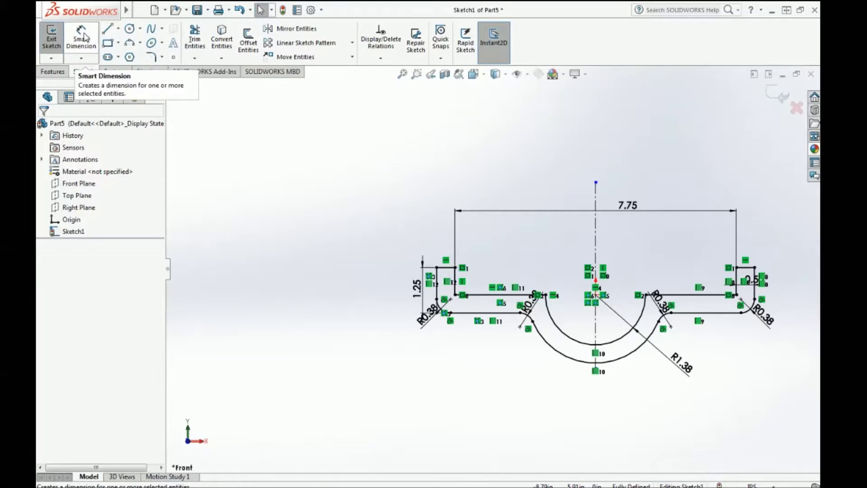
pyautogui.click(51, 38)
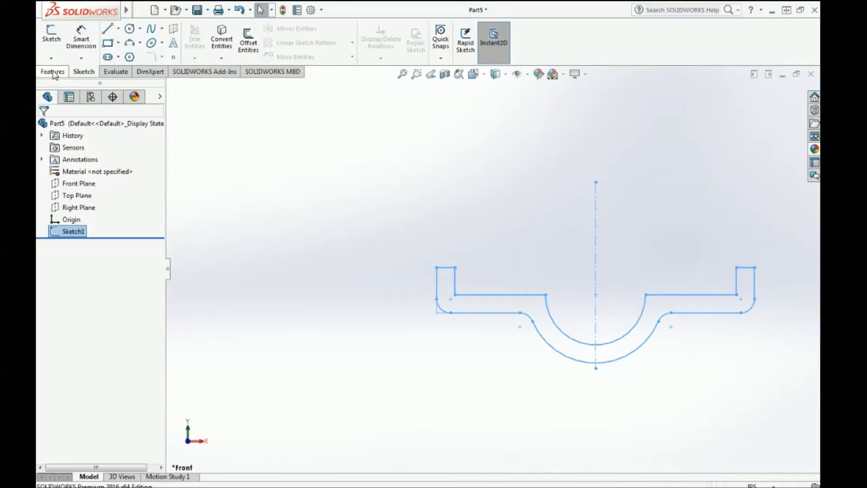
# Extrude the bracket profile Mid Plane to 3 in as Boss-Extrude1
pyautogui.click(54, 72)
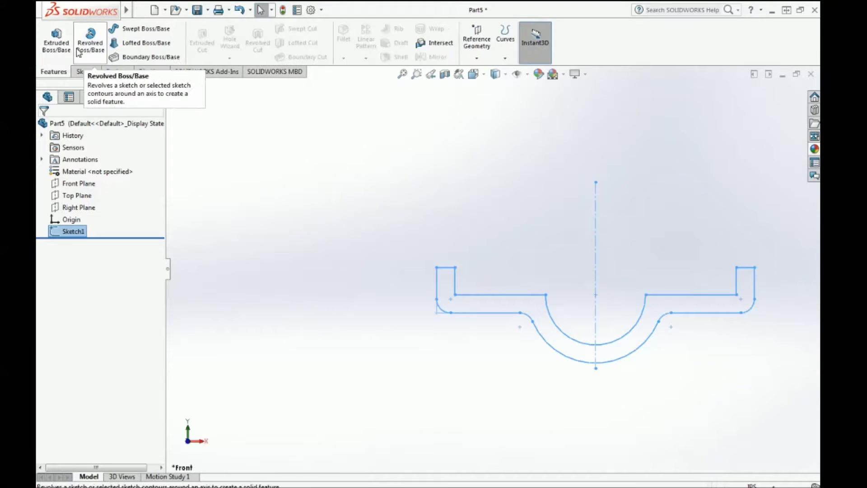
pyautogui.click(56, 39)
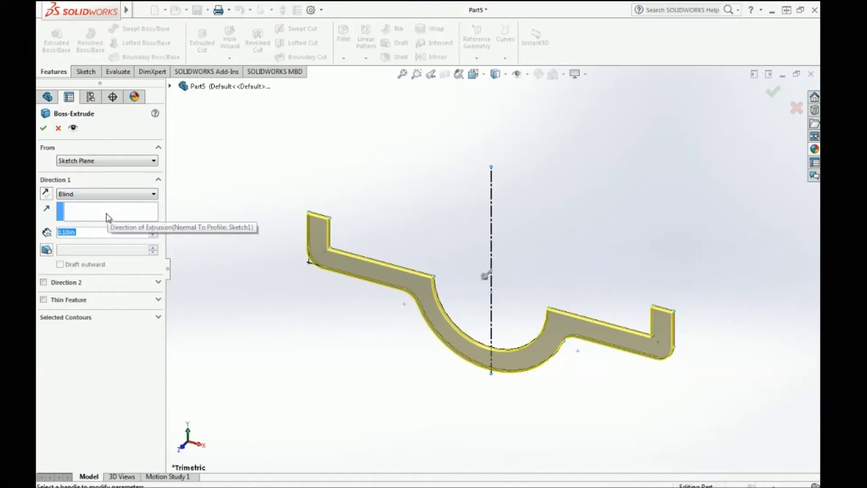
pyautogui.click(104, 194)
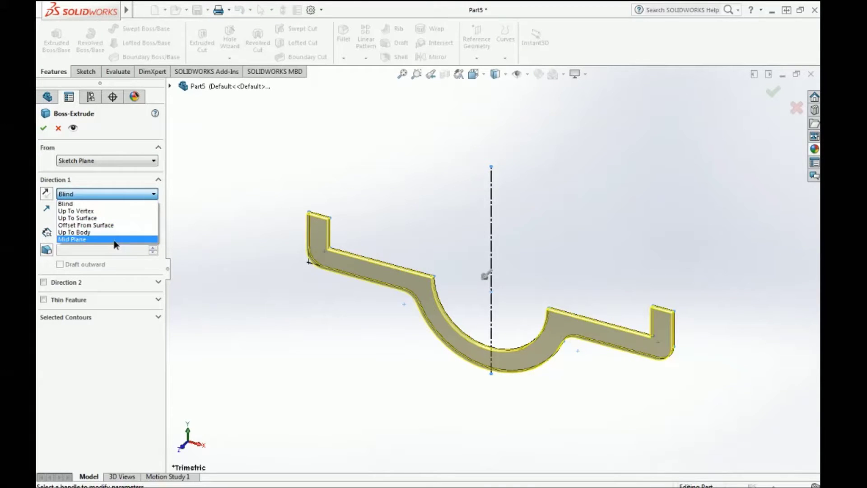
pyautogui.click(116, 240)
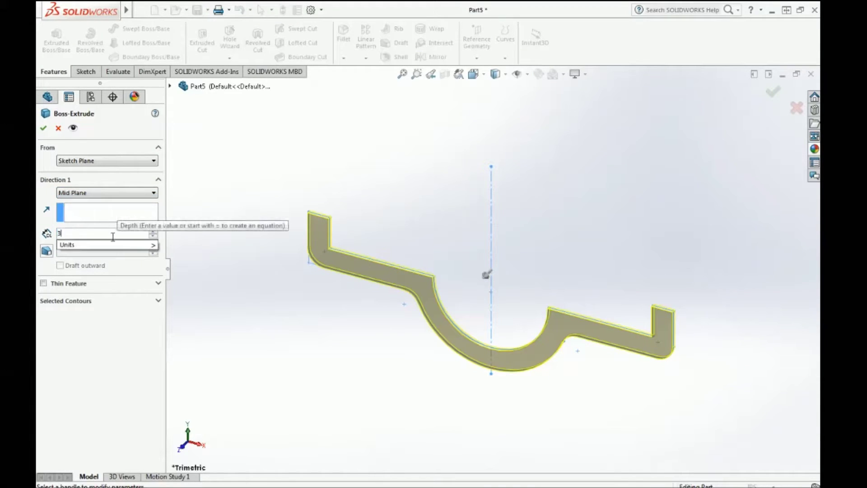
pyautogui.write('3')
pyautogui.press('Return')
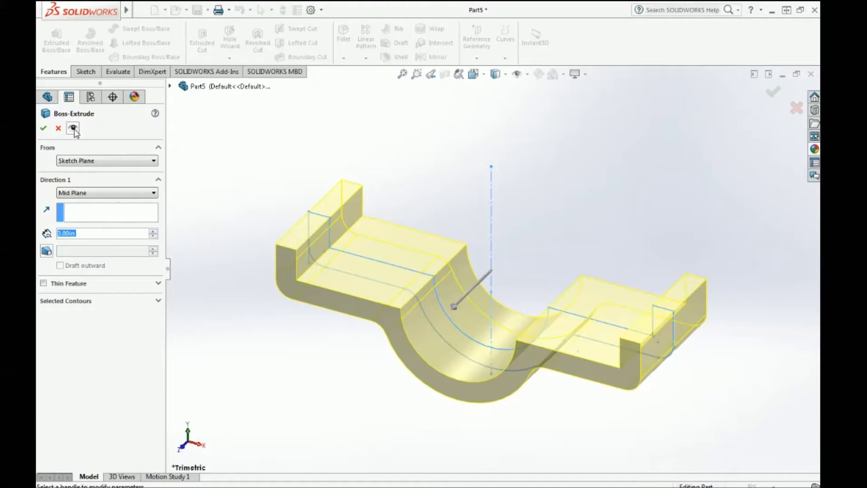
pyautogui.moveTo(268, 328)
pyautogui.mouseDown(button='middle')
pyautogui.moveTo(265, 320)
pyautogui.moveTo(246, 346)
pyautogui.moveTo(266, 342)
pyautogui.moveTo(252, 353)
pyautogui.mouseUp(button='middle')
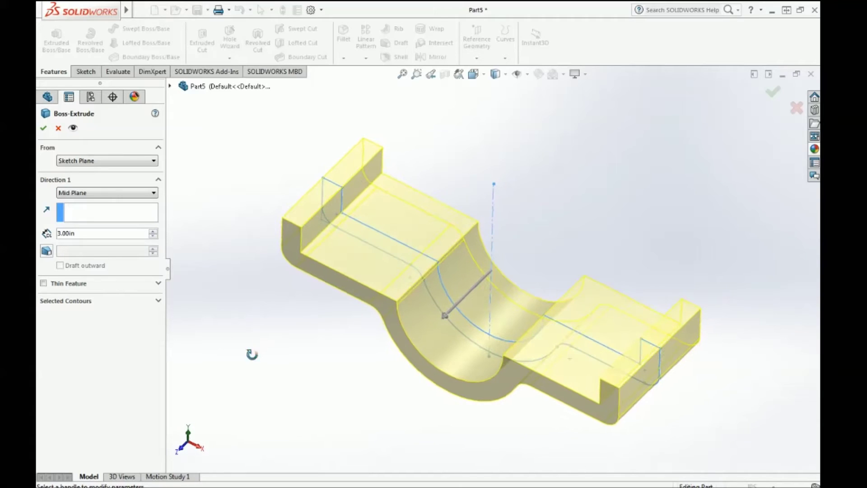
pyautogui.click(44, 129)
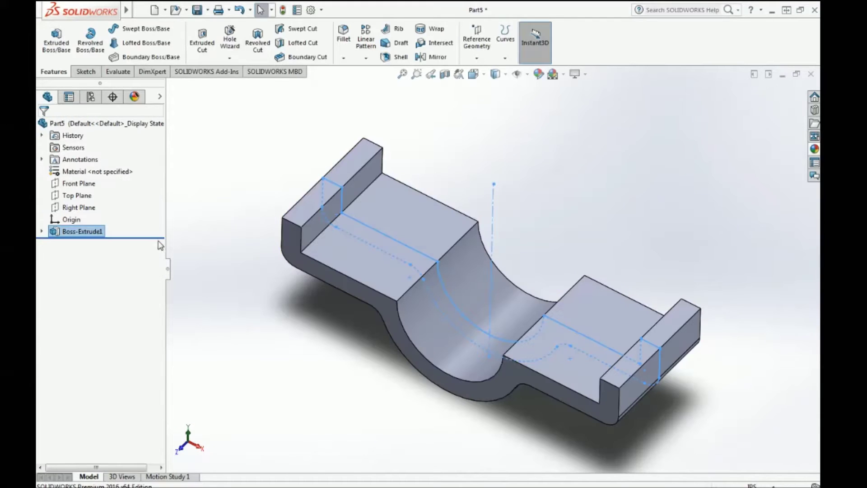
pyautogui.click(247, 316)
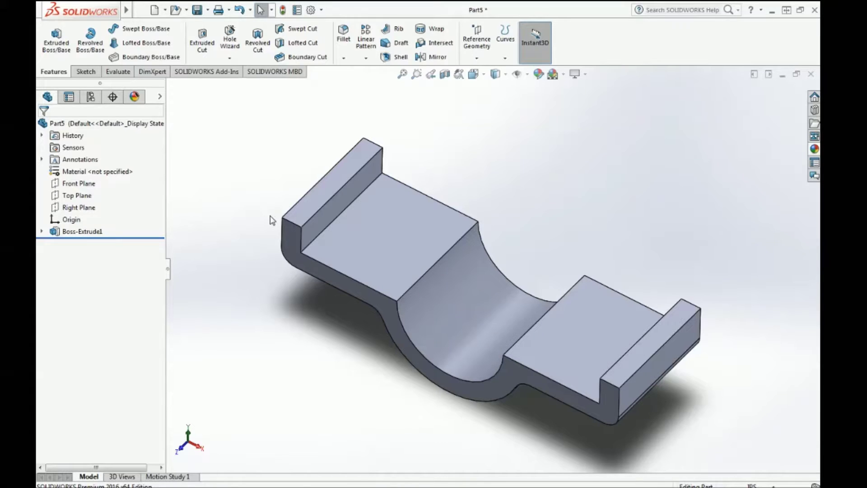
pyautogui.click(87, 72)
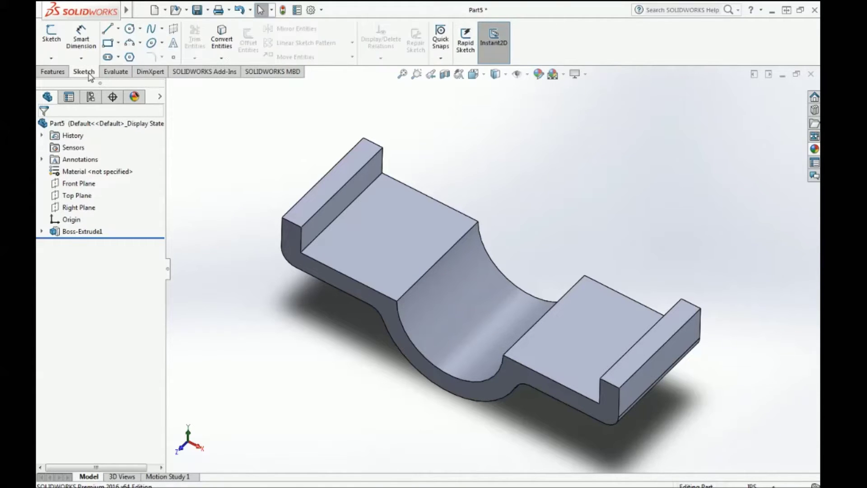
# Start Sketch2 on the bracket's flat top face and view it Normal To (Ctrl+8)
pyautogui.click(51, 40)
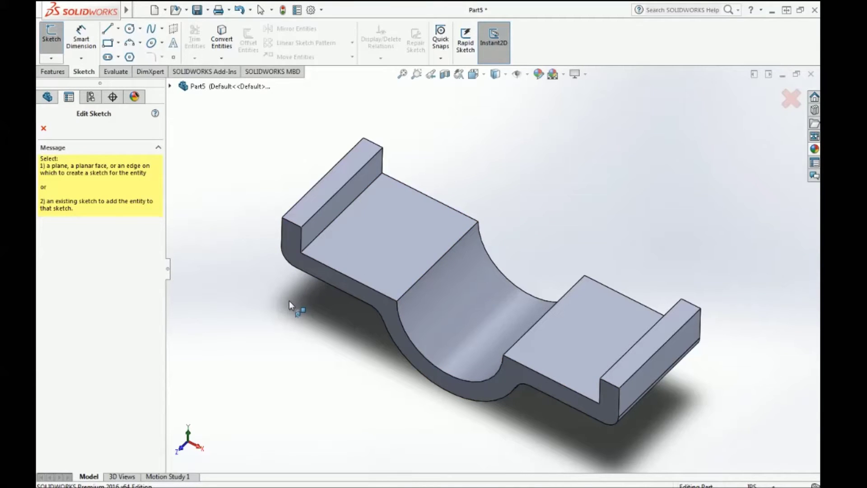
pyautogui.moveTo(344, 402)
pyautogui.mouseDown(button='middle')
pyautogui.moveTo(393, 238)
pyautogui.moveTo(410, 217)
pyautogui.moveTo(381, 222)
pyautogui.moveTo(362, 256)
pyautogui.moveTo(325, 277)
pyautogui.moveTo(333, 323)
pyautogui.mouseUp(button='middle')
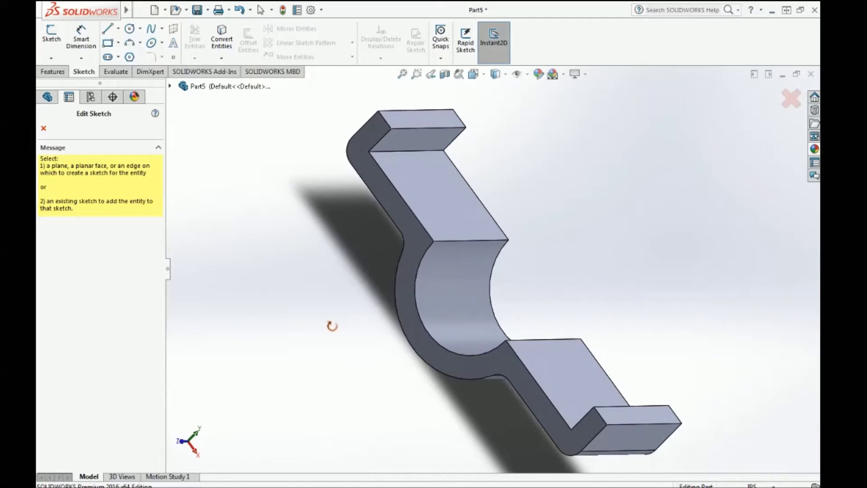
pyautogui.click(427, 202)
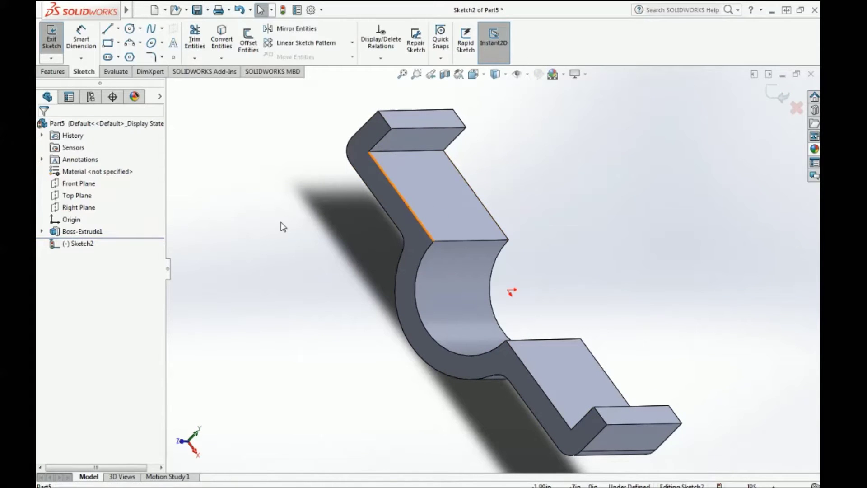
pyautogui.hotkey('ctrl', '8')
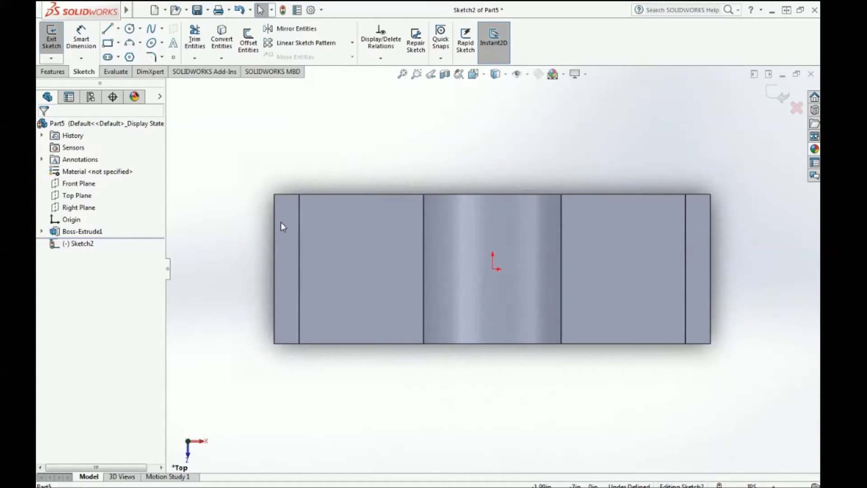
pyautogui.click(117, 29)
# Draw a vertical centerline and one circle on each flange either side of it
pyautogui.click(131, 55)
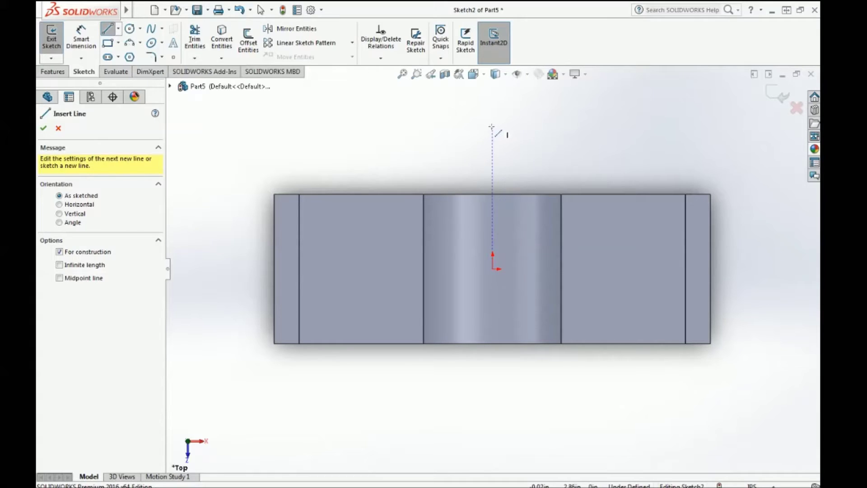
pyautogui.click(493, 125)
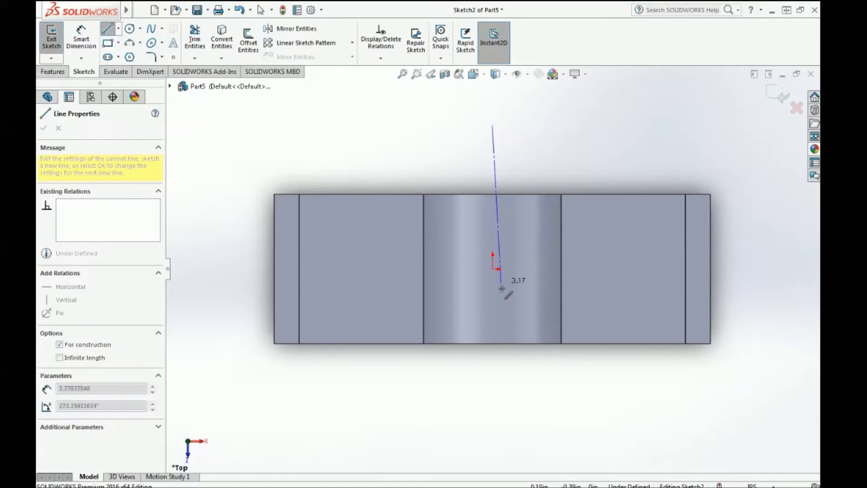
pyautogui.click(493, 373)
pyautogui.click(130, 29)
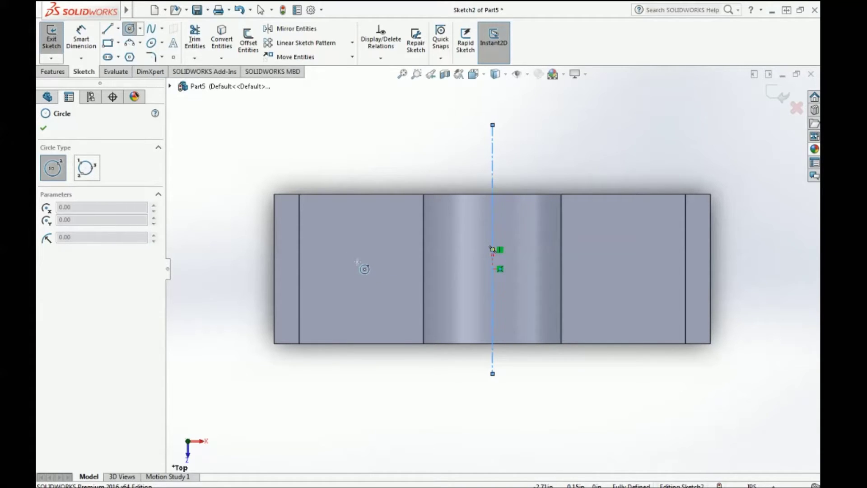
pyautogui.click(357, 261)
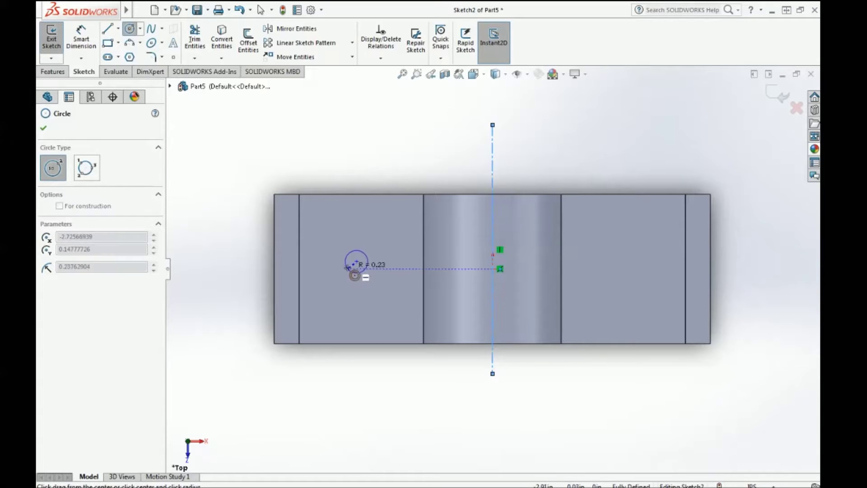
pyautogui.click(343, 270)
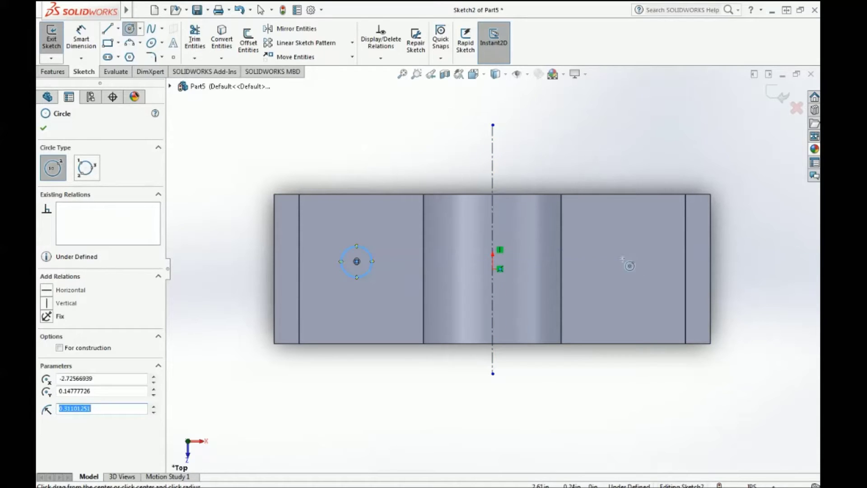
pyautogui.click(629, 262)
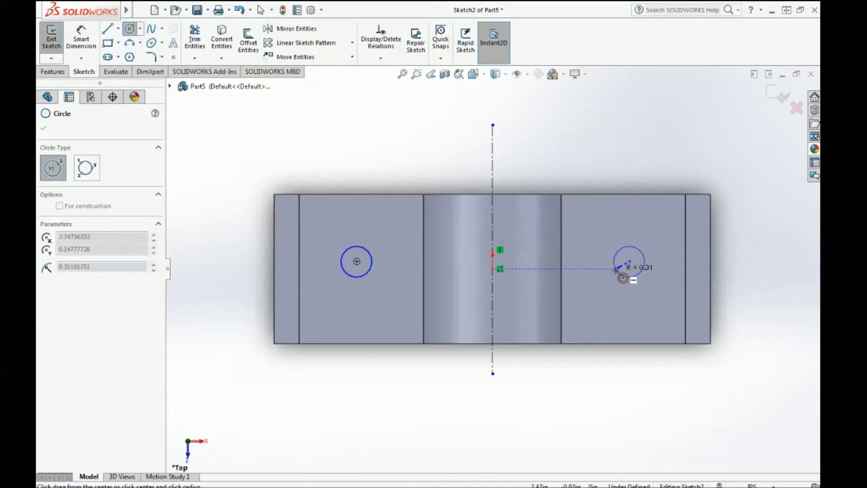
pyautogui.click(615, 275)
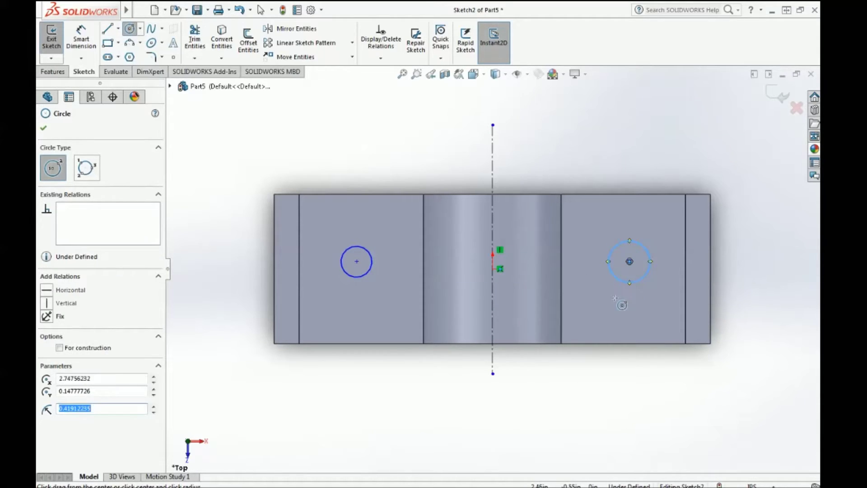
pyautogui.press('Escape')
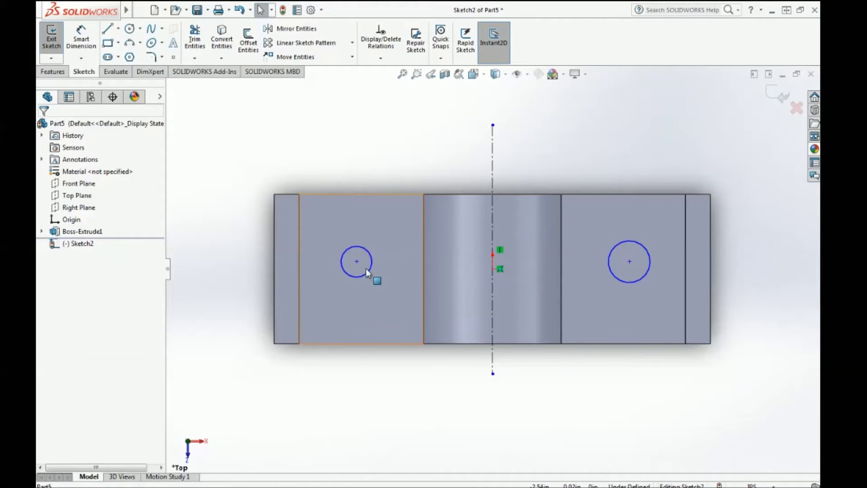
# Make the two circles Equal and Symmetric about the vertical centerline
pyautogui.click(367, 270)
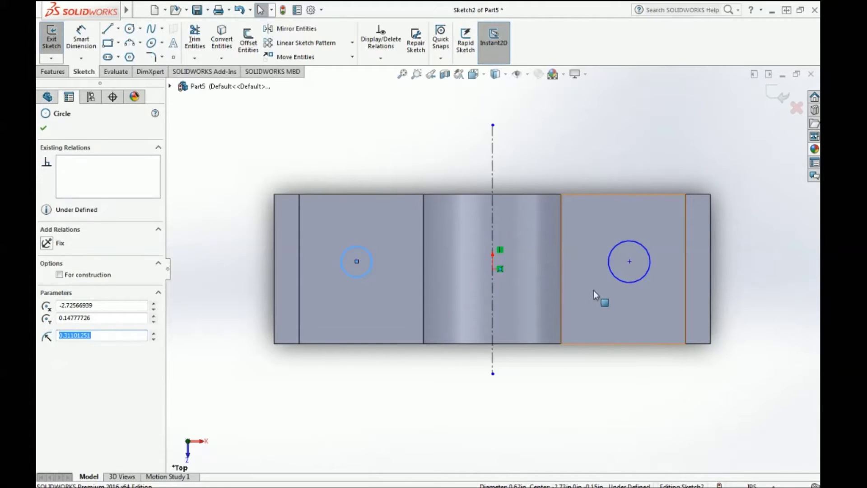
pyautogui.keyDown('ctrl'); pyautogui.click(631, 283); pyautogui.keyUp('ctrl')
pyautogui.click(61, 343)
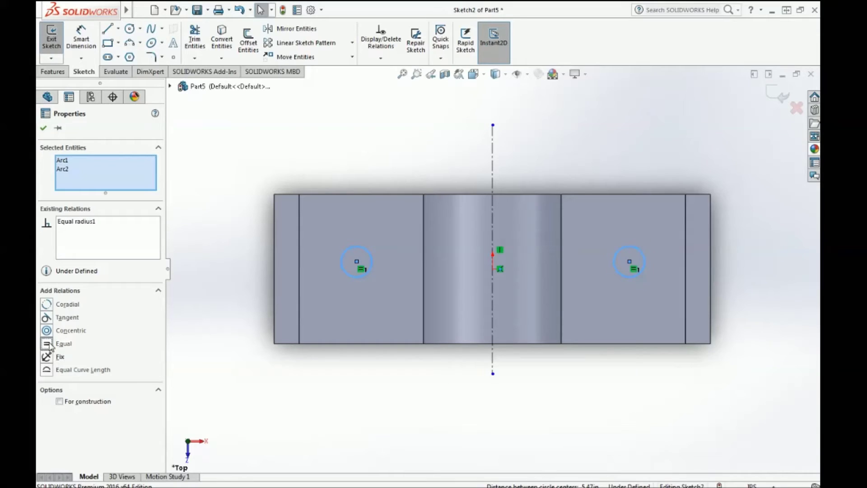
pyautogui.keyDown('ctrl'); pyautogui.click(492, 302); pyautogui.keyUp('ctrl')
pyautogui.click(47, 305)
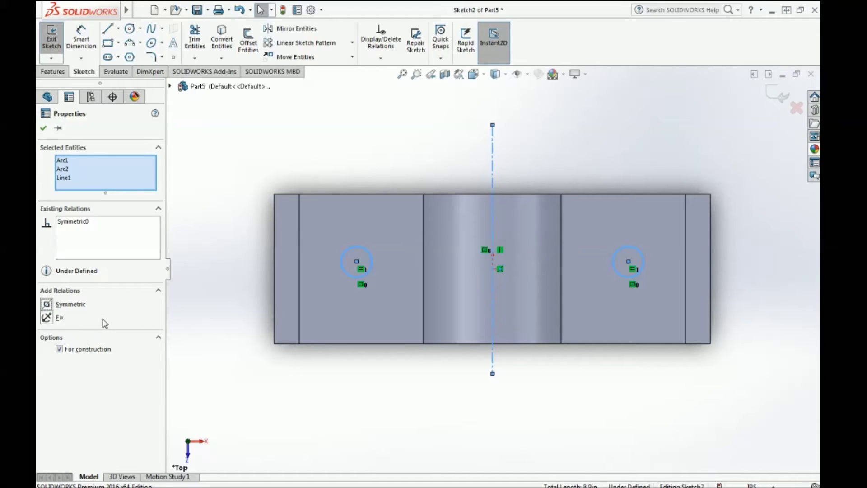
pyautogui.click(81, 38)
pyautogui.click(352, 277)
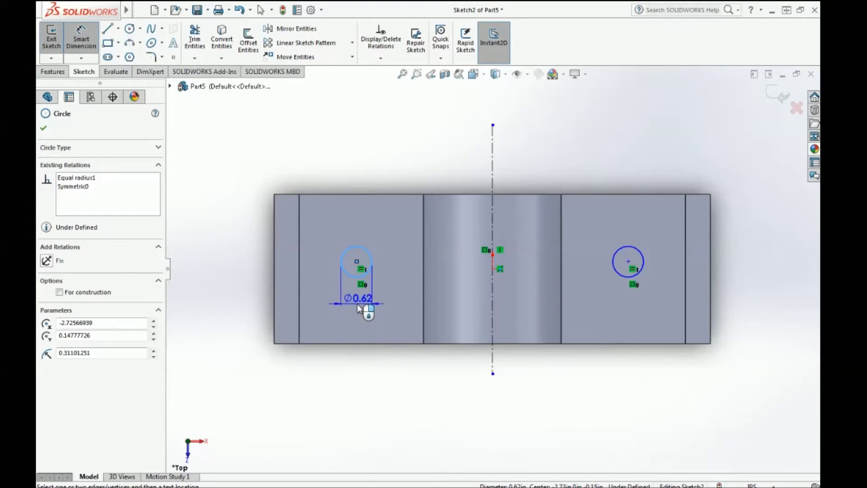
# Set the hole diameter to 0.75 and place the left hole 1.50 above the bottom edge
pyautogui.click(359, 302)
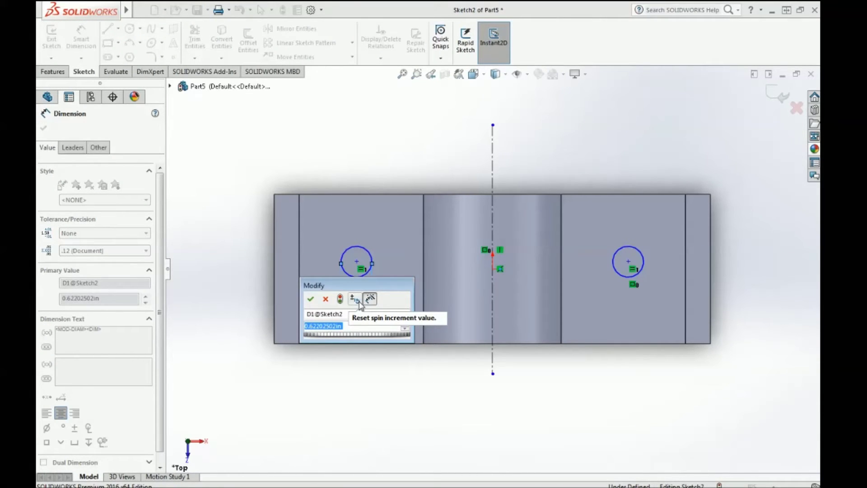
pyautogui.write('.75')
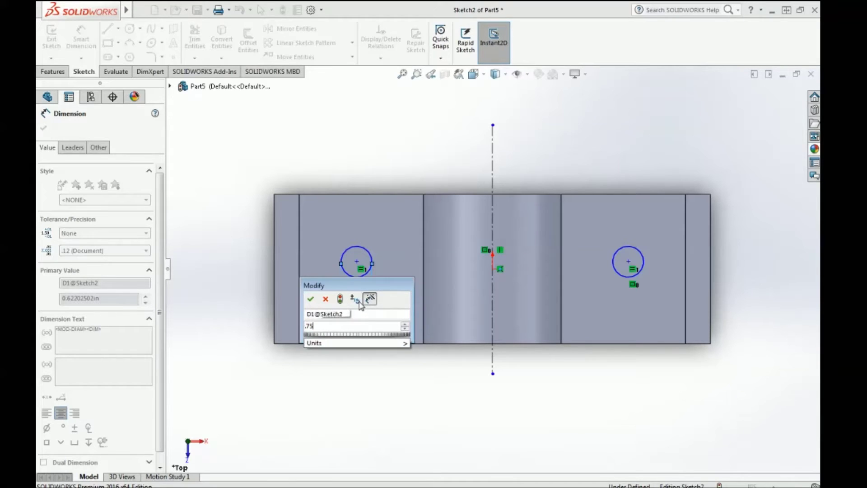
pyautogui.press('Return')
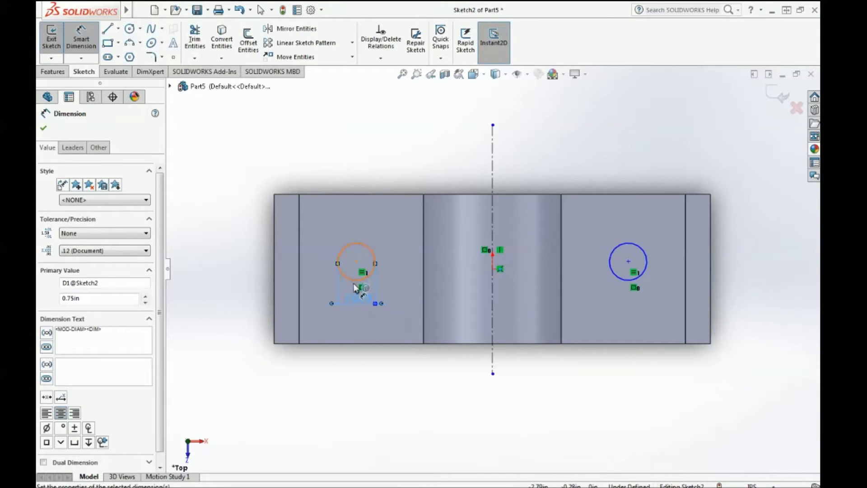
pyautogui.click(340, 273)
pyautogui.click(348, 348)
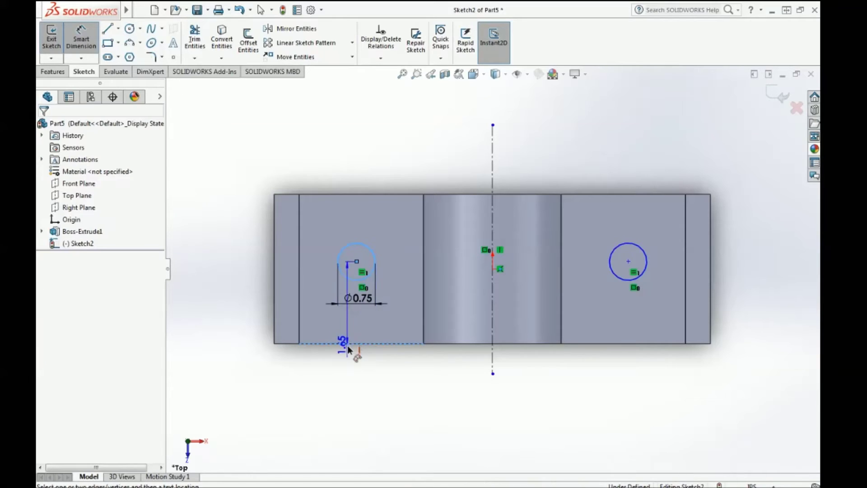
pyautogui.click(252, 323)
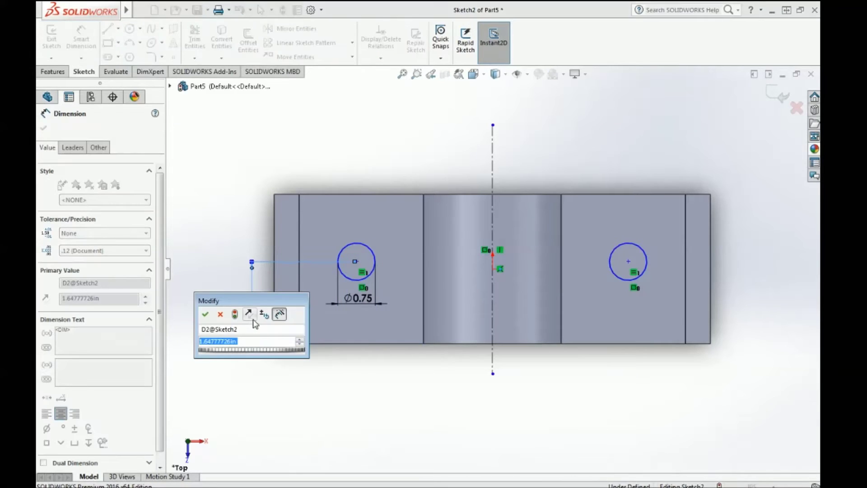
pyautogui.write('1.5')
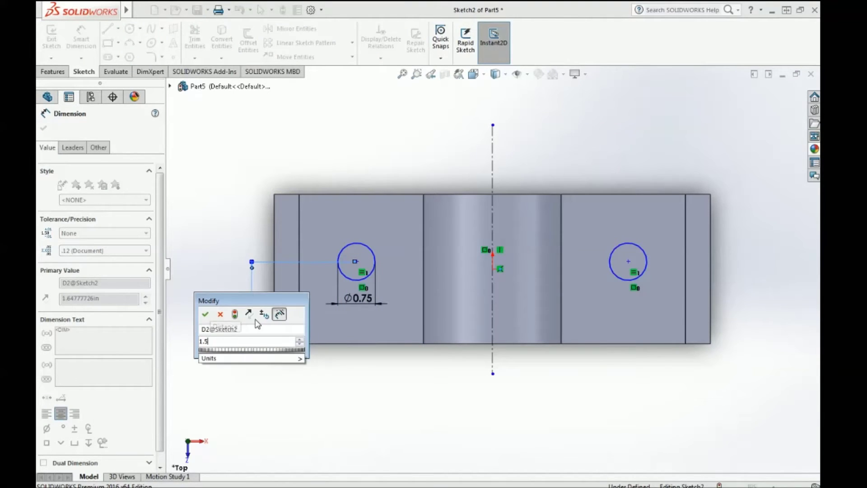
pyautogui.press('Return')
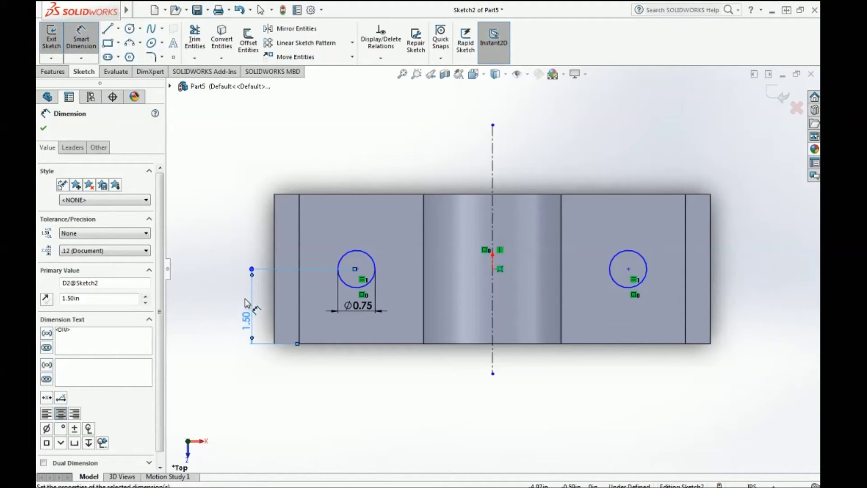
# Space the two hole centres 6.00 apart
pyautogui.click(377, 271)
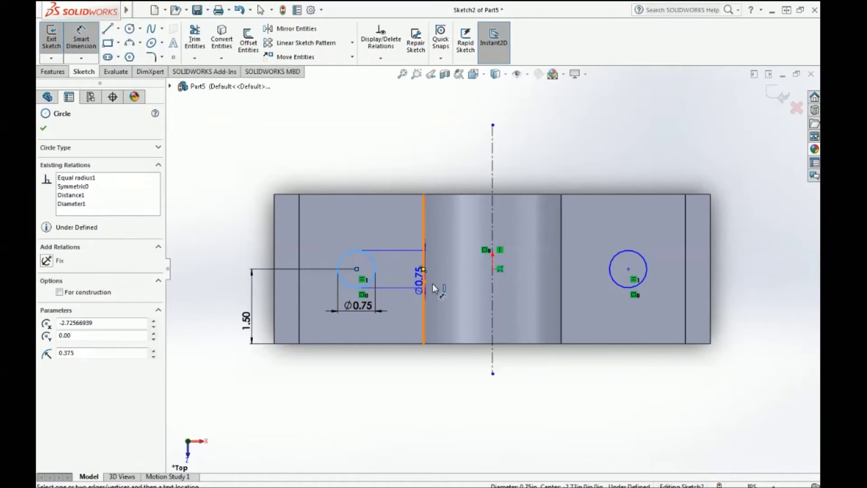
pyautogui.click(612, 280)
pyautogui.click(508, 404)
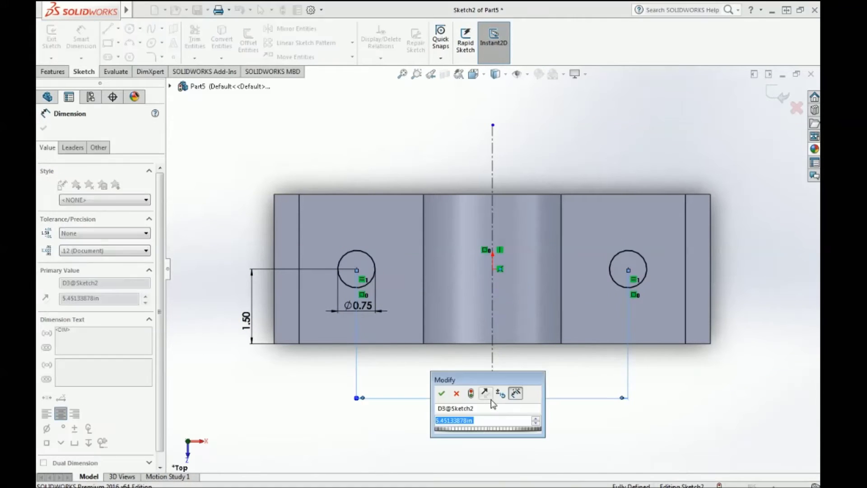
pyautogui.write('6')
pyautogui.press('Return')
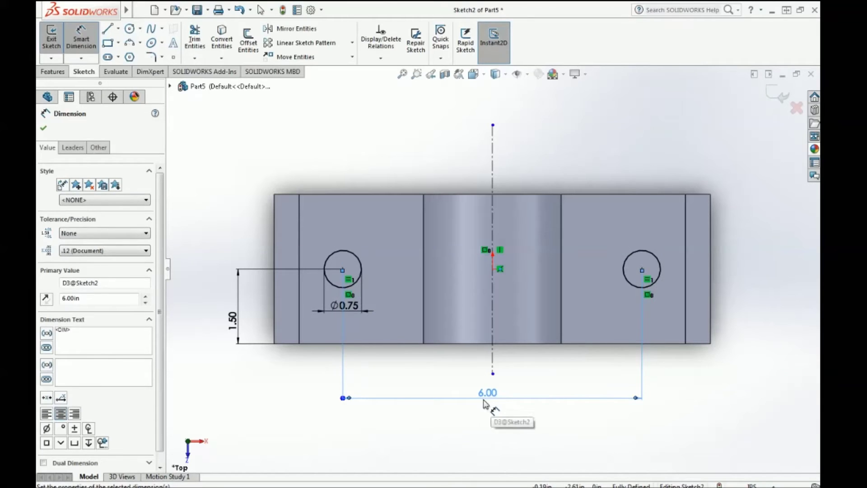
pyautogui.moveTo(308, 397)
pyautogui.mouseDown(button='middle')
pyautogui.moveTo(305, 263)
pyautogui.moveTo(303, 360)
pyautogui.mouseUp(button='middle')
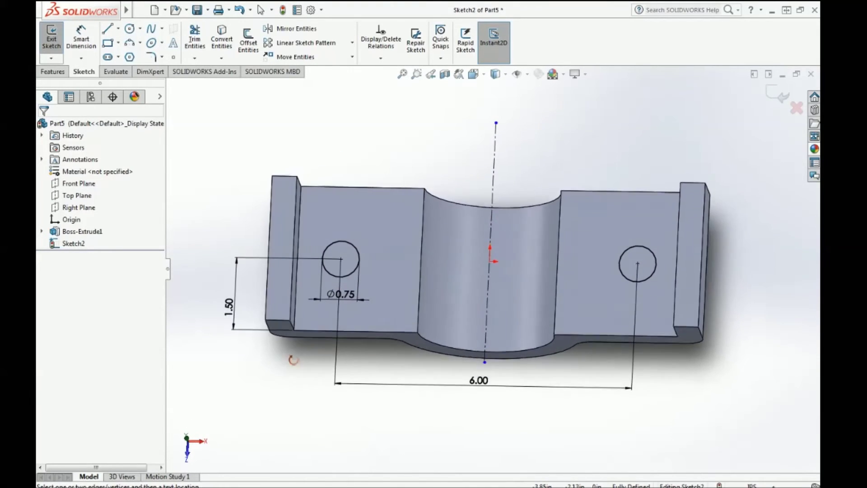
# Extruded Cut both circles Through All, creating Cut-Extrude1
pyautogui.click(51, 36)
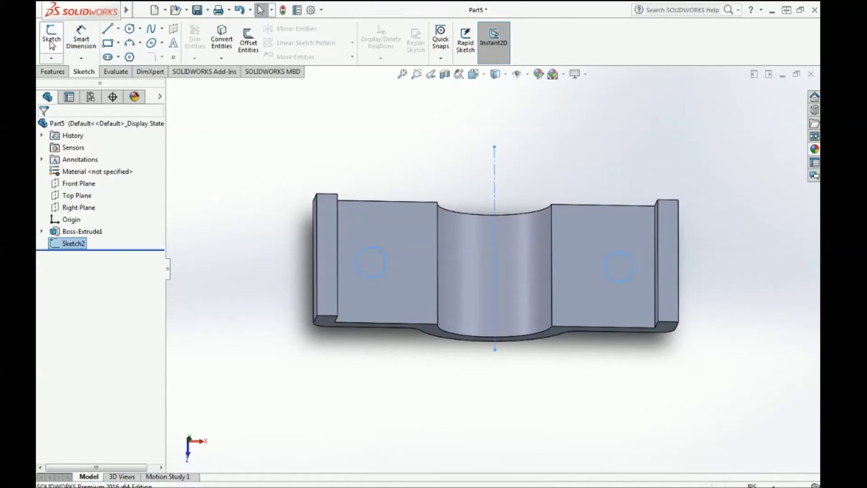
pyautogui.click(49, 72)
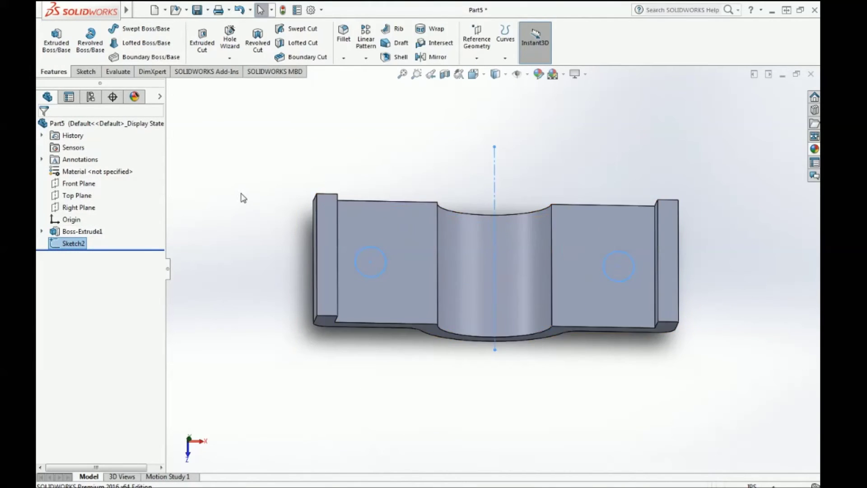
pyautogui.click(202, 40)
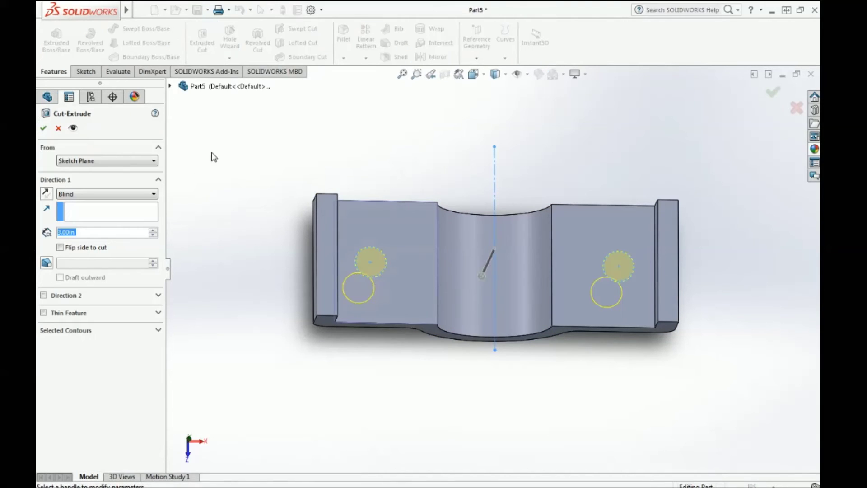
pyautogui.click(139, 198)
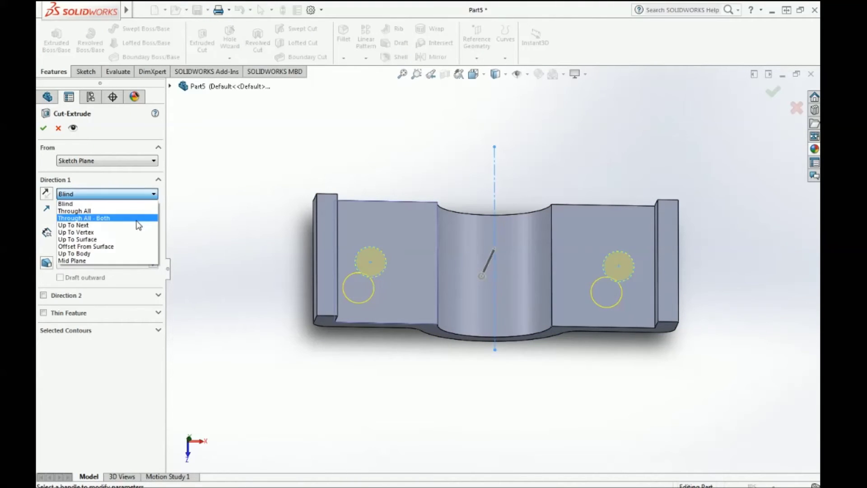
pyautogui.click(136, 209)
pyautogui.moveTo(266, 325)
pyautogui.mouseDown(button='middle')
pyautogui.moveTo(263, 151)
pyautogui.moveTo(226, 174)
pyautogui.moveTo(259, 186)
pyautogui.moveTo(246, 215)
pyautogui.moveTo(262, 225)
pyautogui.mouseUp(button='middle')
pyautogui.click(42, 129)
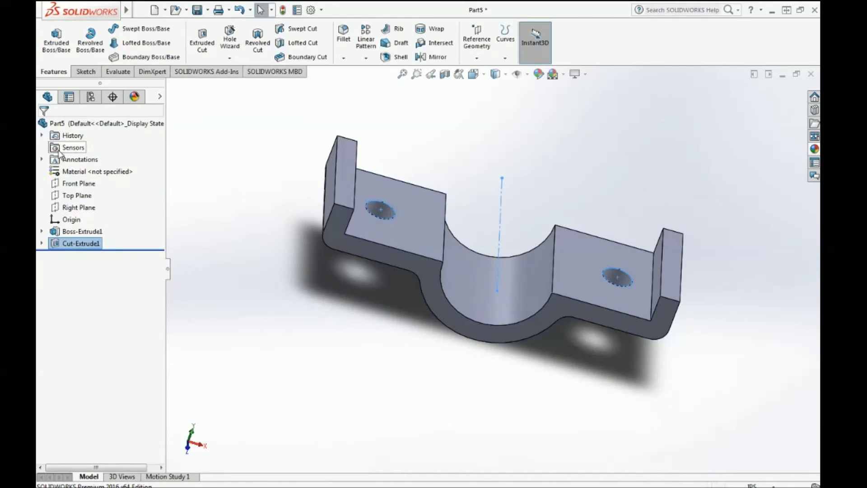
# Check the drilled bracket's underside, then close Part5, answering the save prompt
pyautogui.moveTo(581, 170)
pyautogui.mouseDown(button='middle')
pyautogui.moveTo(522, 201)
pyautogui.moveTo(358, 151)
pyautogui.moveTo(418, 213)
pyautogui.moveTo(420, 286)
pyautogui.moveTo(466, 303)
pyautogui.moveTo(545, 234)
pyautogui.moveTo(561, 232)
pyautogui.moveTo(559, 246)
pyautogui.moveTo(586, 253)
pyautogui.moveTo(553, 276)
pyautogui.moveTo(526, 273)
pyautogui.mouseUp(button='middle')
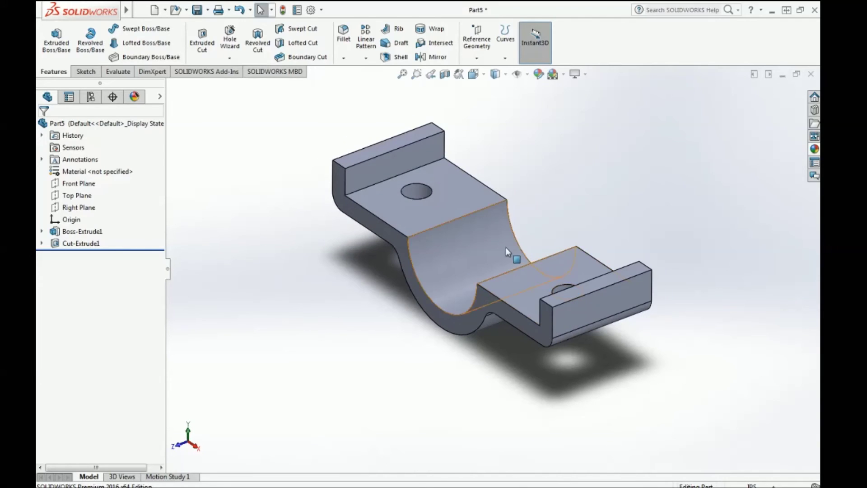
pyautogui.click(811, 74)
pyautogui.click(400, 261)
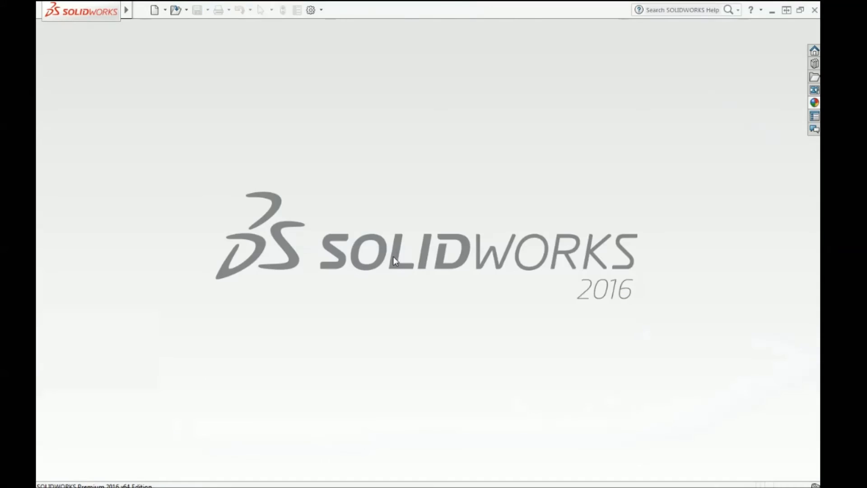